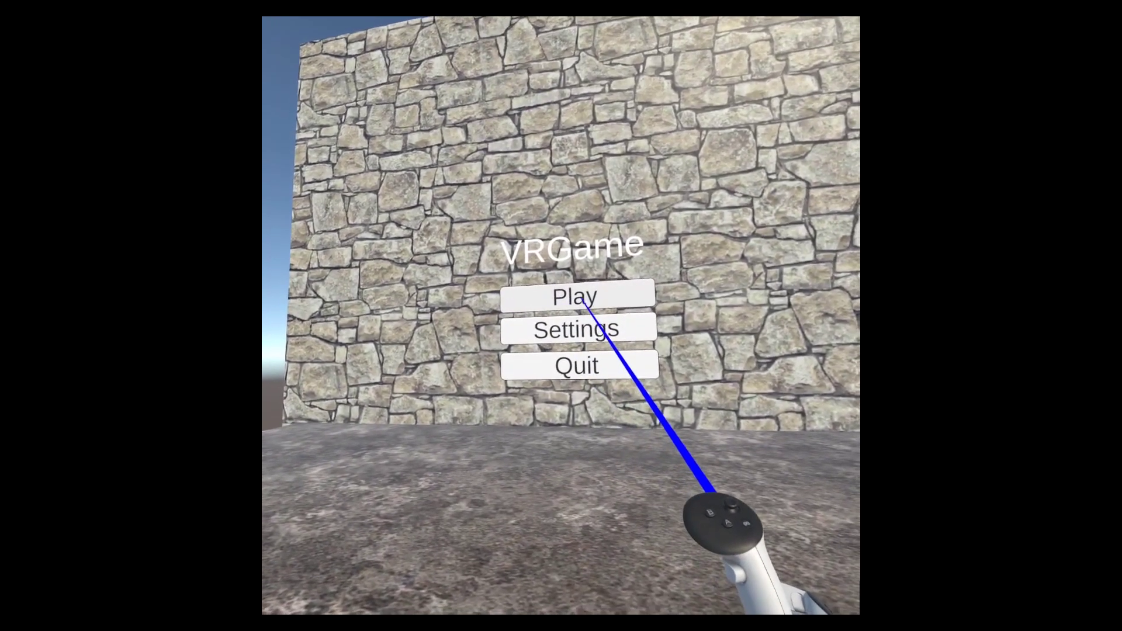
pyautogui.click(581, 296)
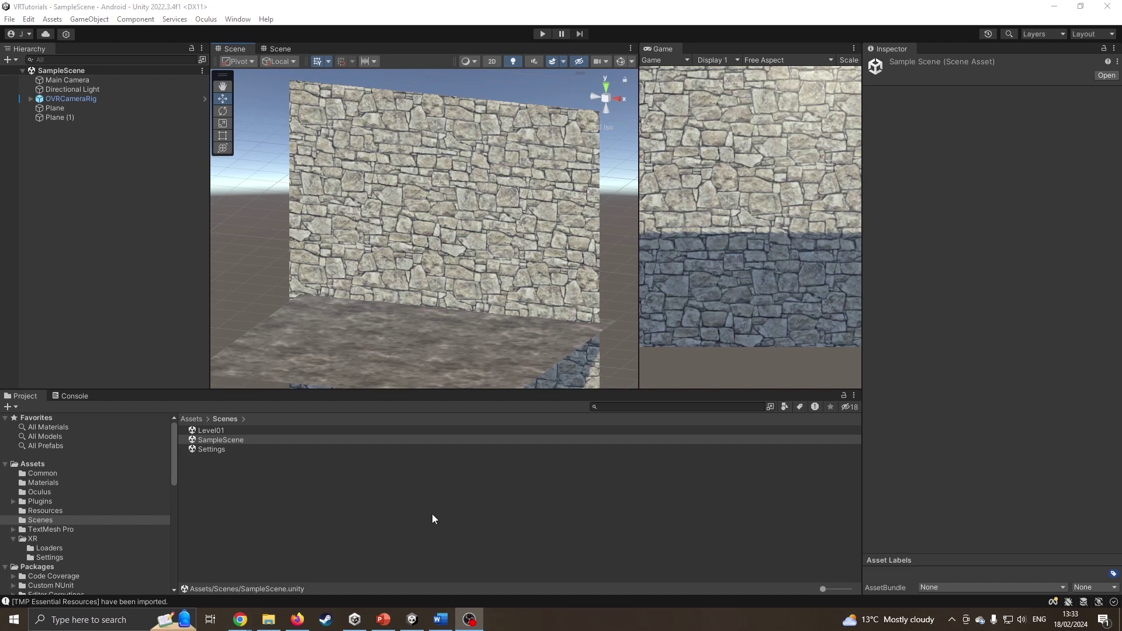
# Step: Switch to PowerPoint and review the Unity Quest Setup slides, from project creation through SDK installation, Android and Oculus settings to the OVRCameraRig prefab
pyautogui.click(383, 619)
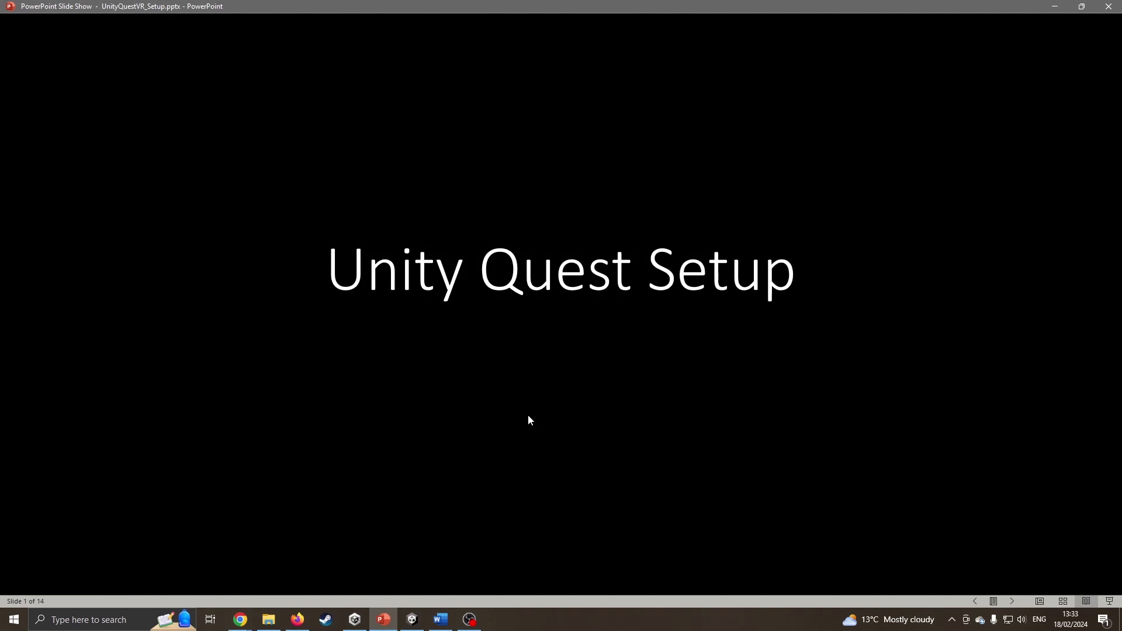
pyautogui.click(529, 416)
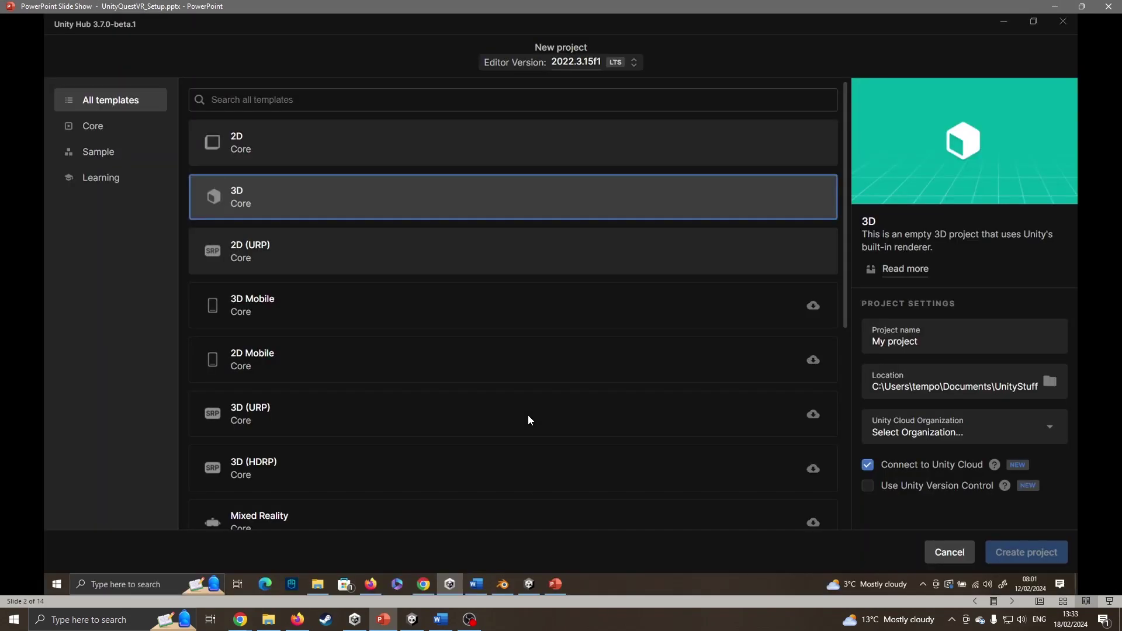
pyautogui.click(273, 215)
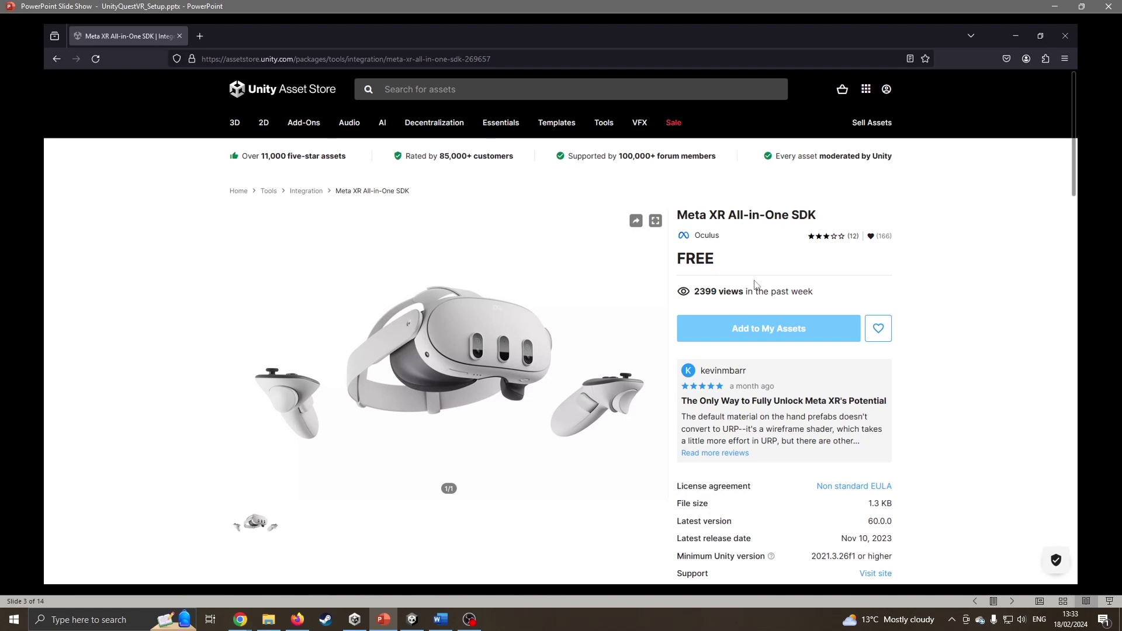
pyautogui.click(739, 327)
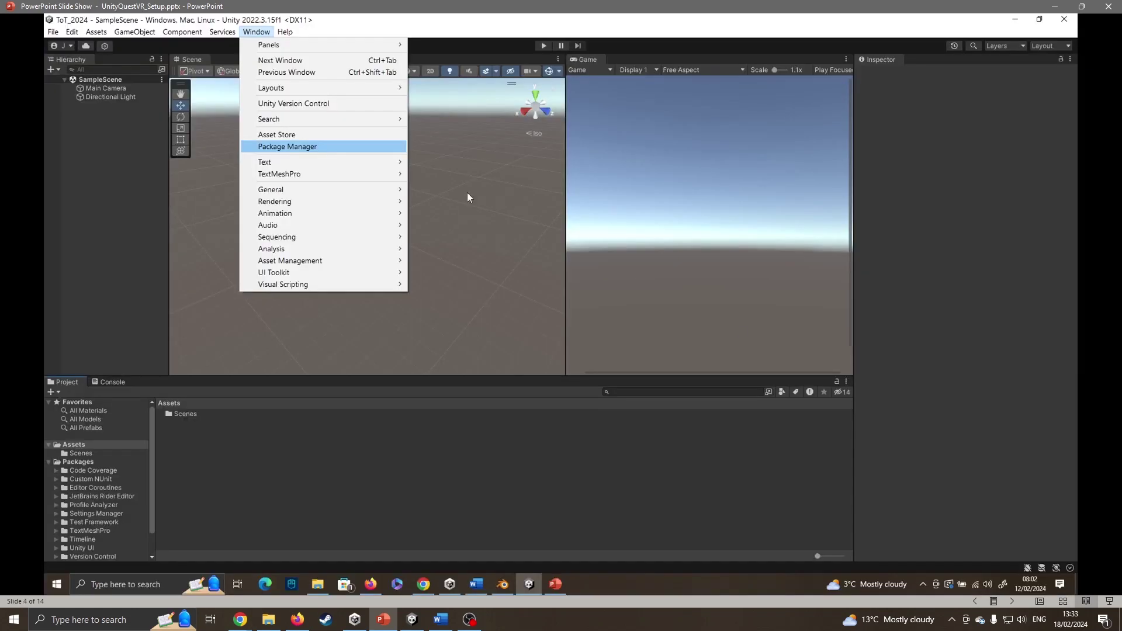
pyautogui.click(739, 328)
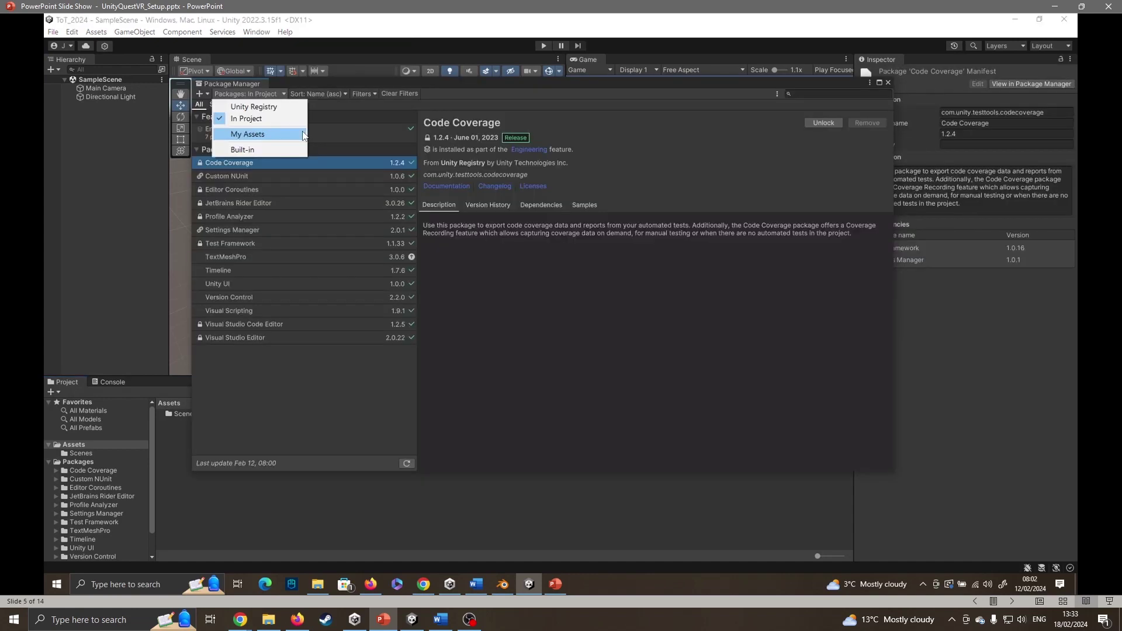
pyautogui.click(303, 135)
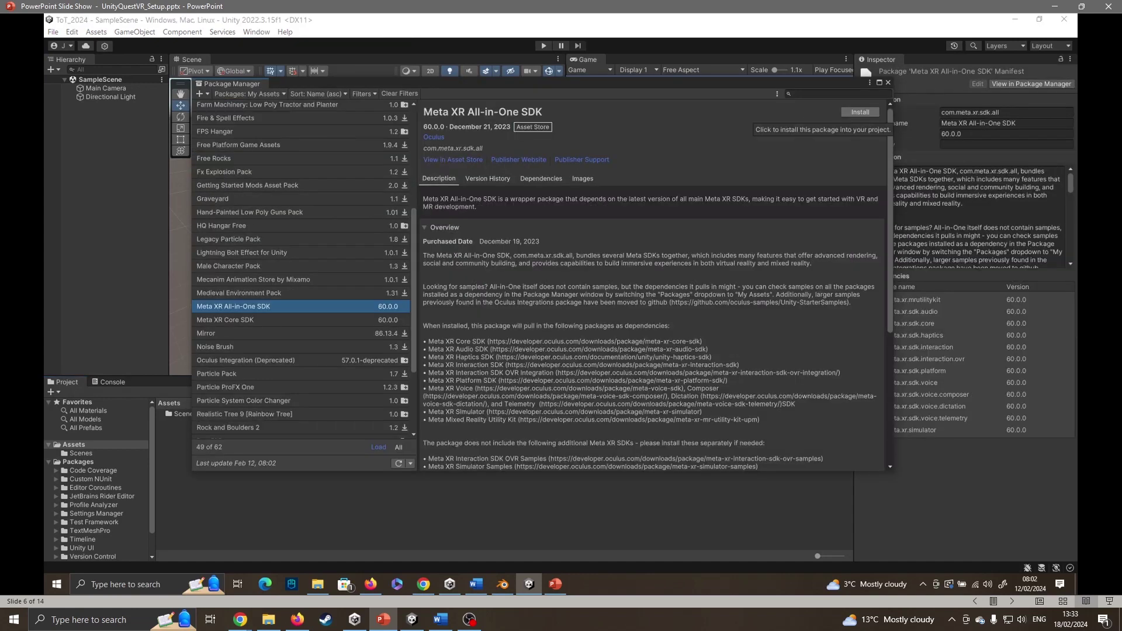
pyautogui.click(803, 169)
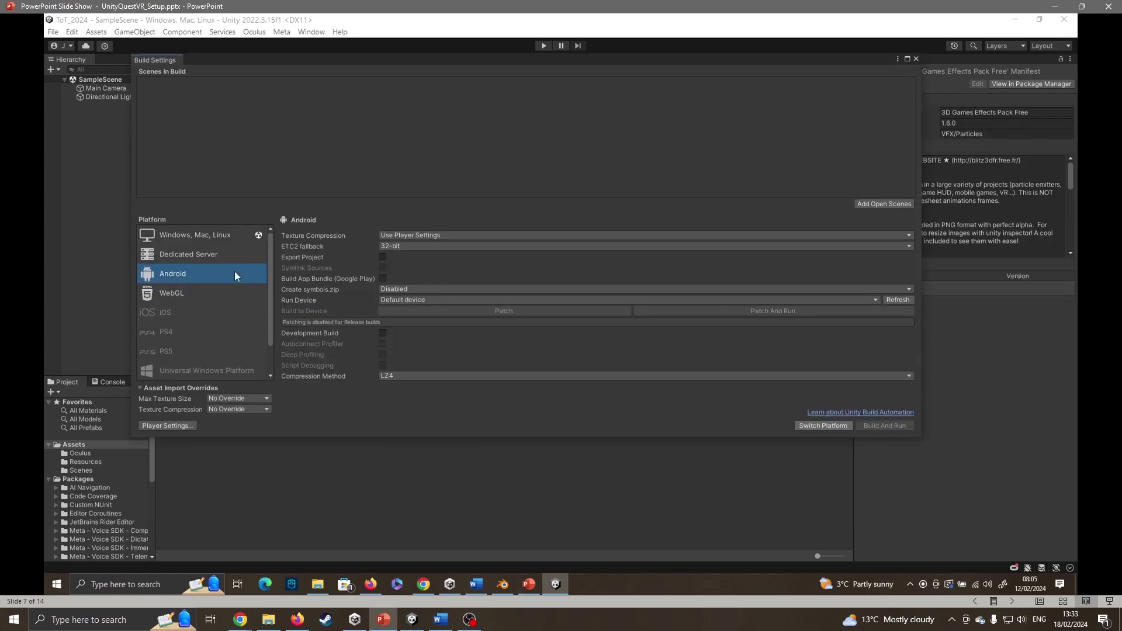
pyautogui.click(458, 351)
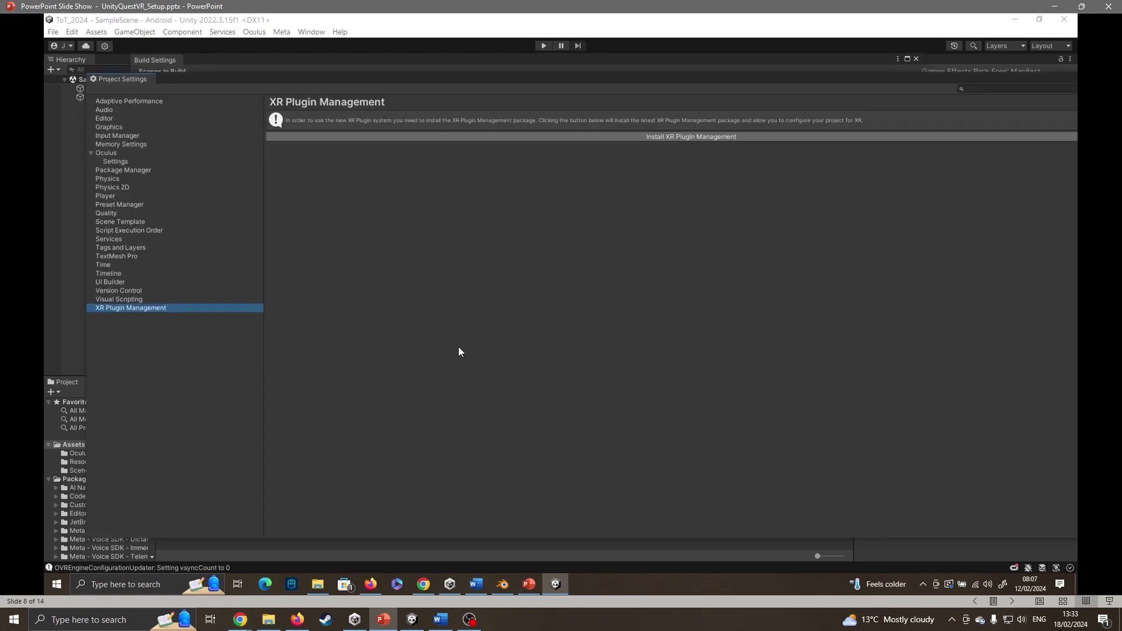
pyautogui.click(458, 352)
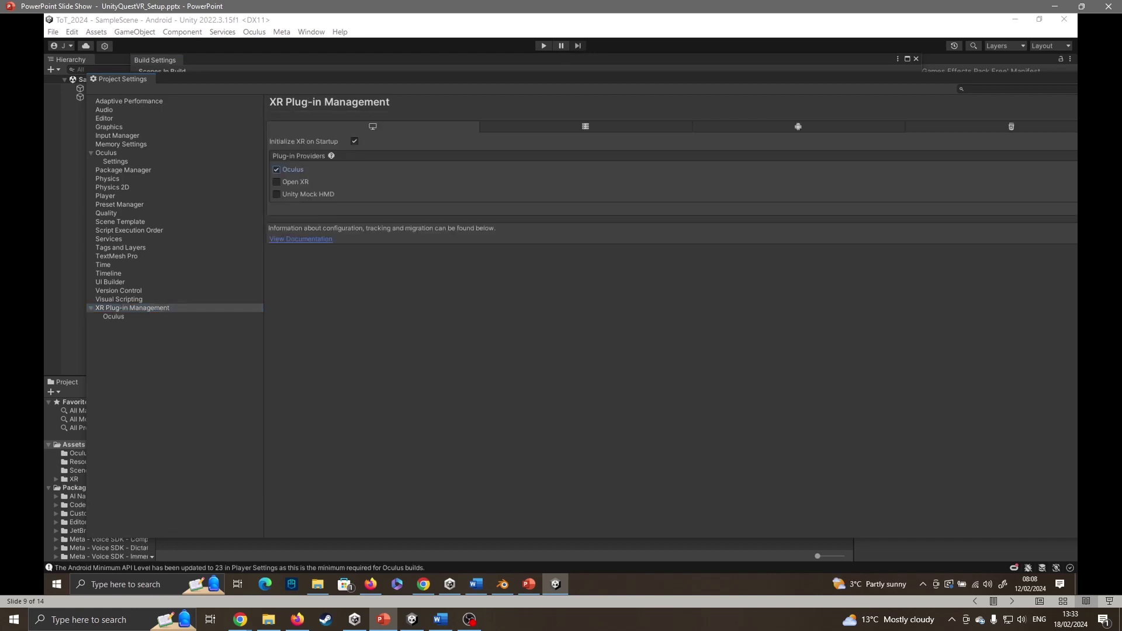
pyautogui.press('Right')
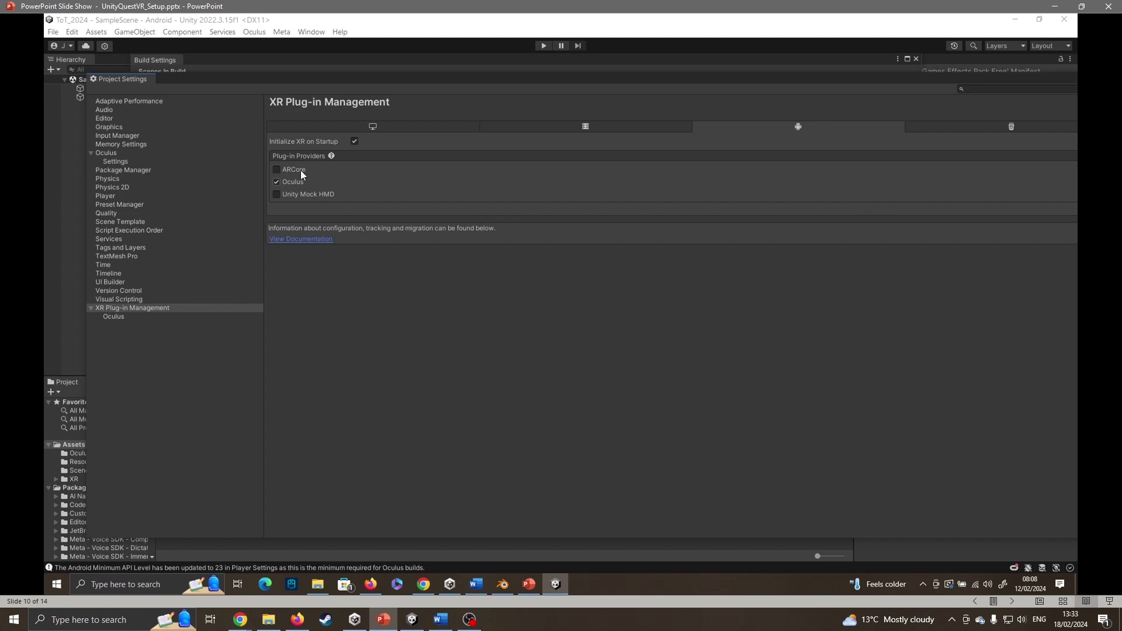
pyautogui.click(511, 376)
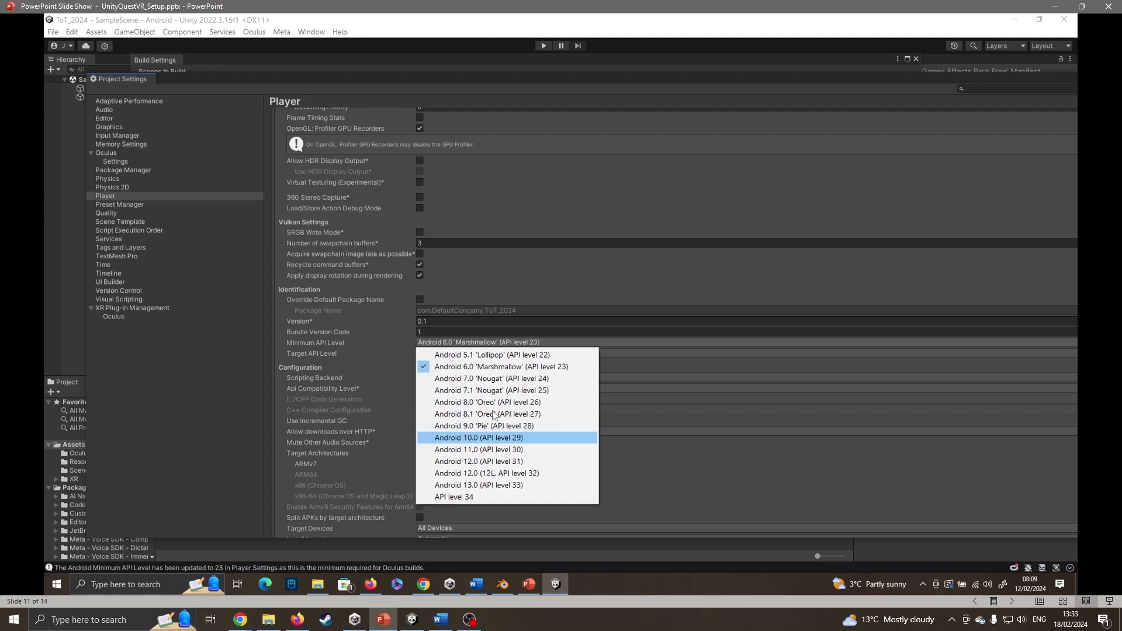
pyautogui.click(628, 430)
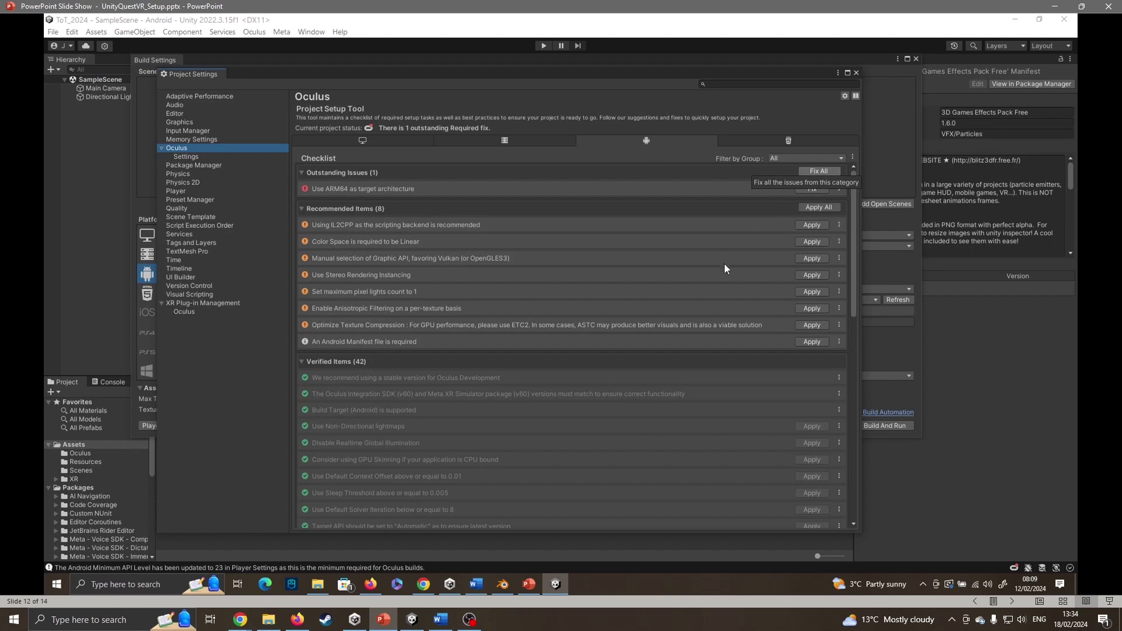
pyautogui.press('Right')
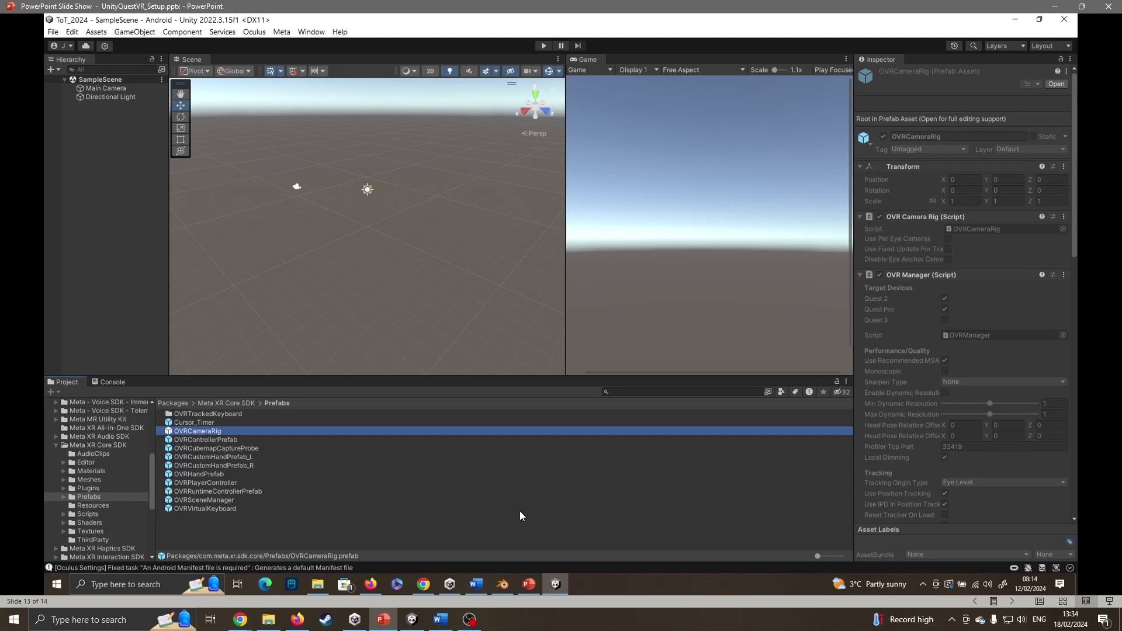
# Step: Switch to Unity and inspect the OVRCameraRig, the floor and the stone wall in SampleScene
pyautogui.click(412, 619)
pyautogui.click(92, 97)
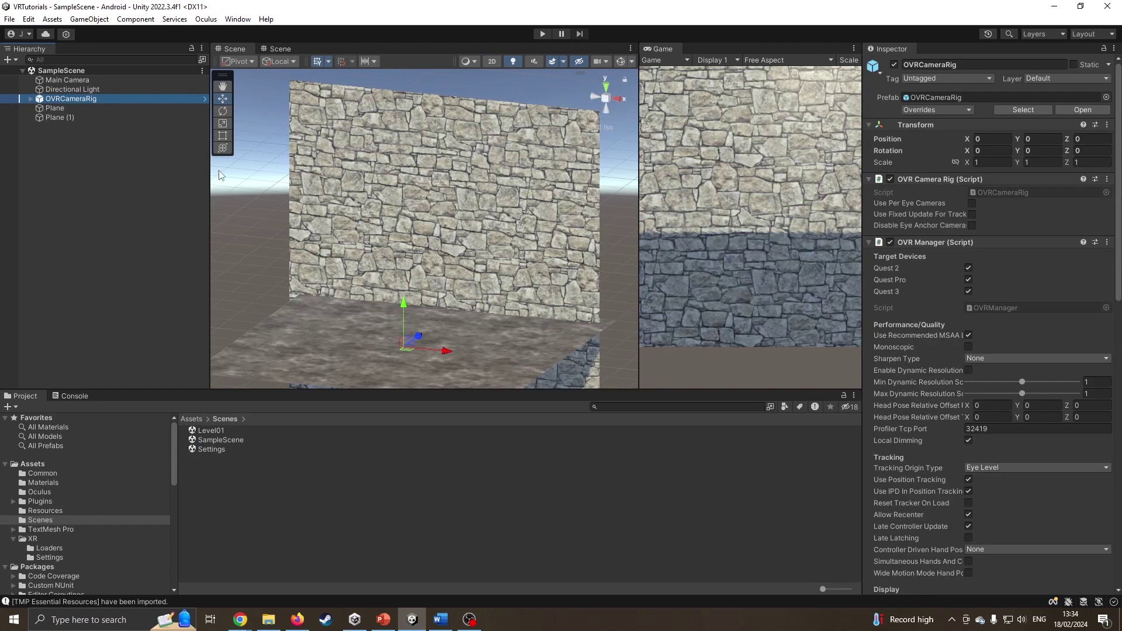
pyautogui.click(293, 311)
pyautogui.click(355, 294)
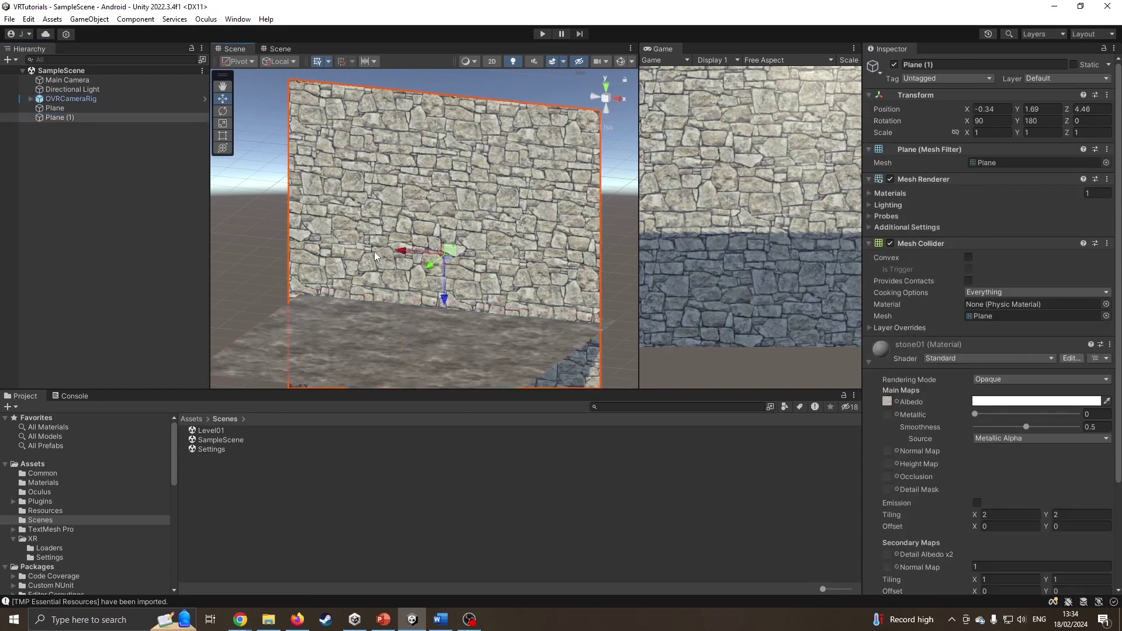
pyautogui.click(307, 330)
pyautogui.click(325, 333)
pyautogui.click(325, 333)
pyautogui.click(400, 222)
# Step: Browse the project's packages for prefabs, checking the XR Legacy Input Helpers and Meta XR Core SDK folders
pyautogui.scroll(-10, 87, 502)
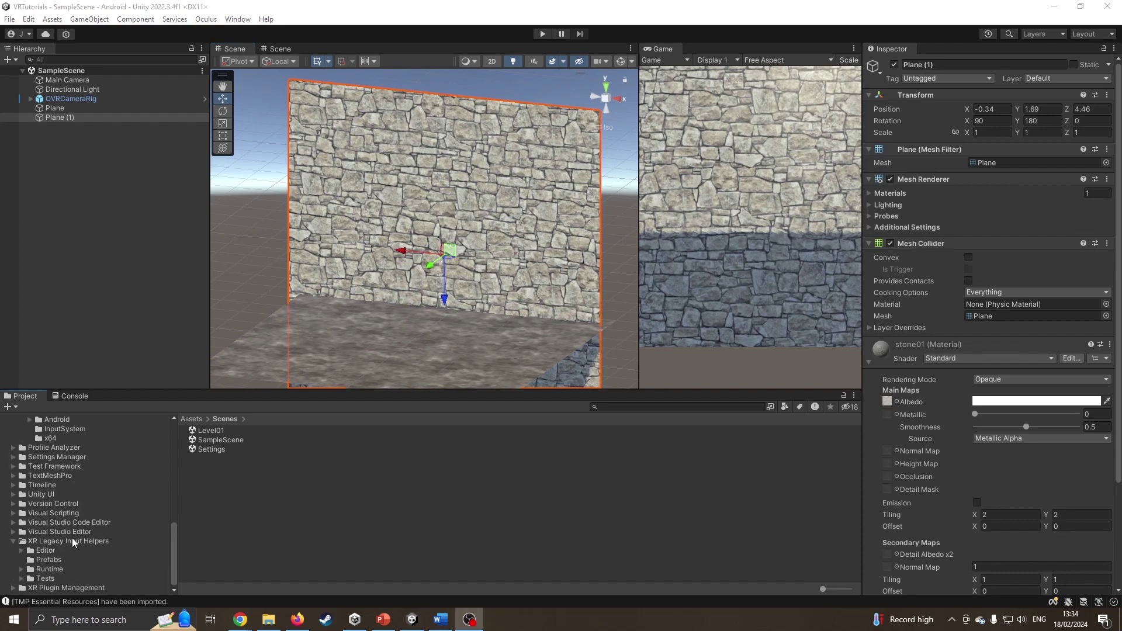
pyautogui.scroll(3, 79, 485)
pyautogui.scroll(-3, 79, 485)
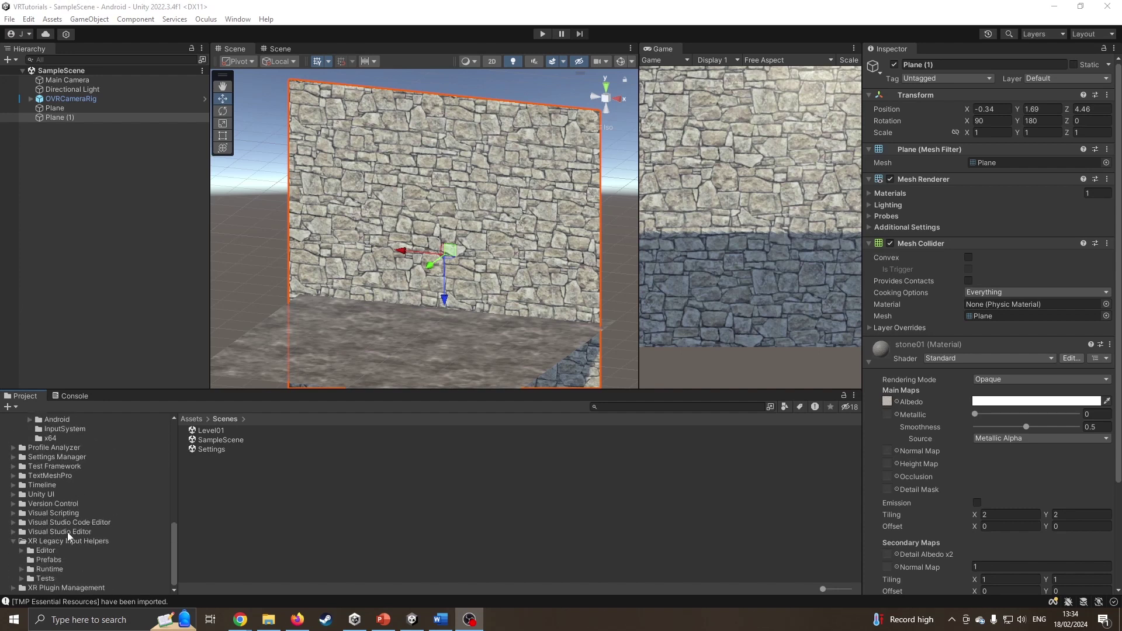
pyautogui.click(49, 560)
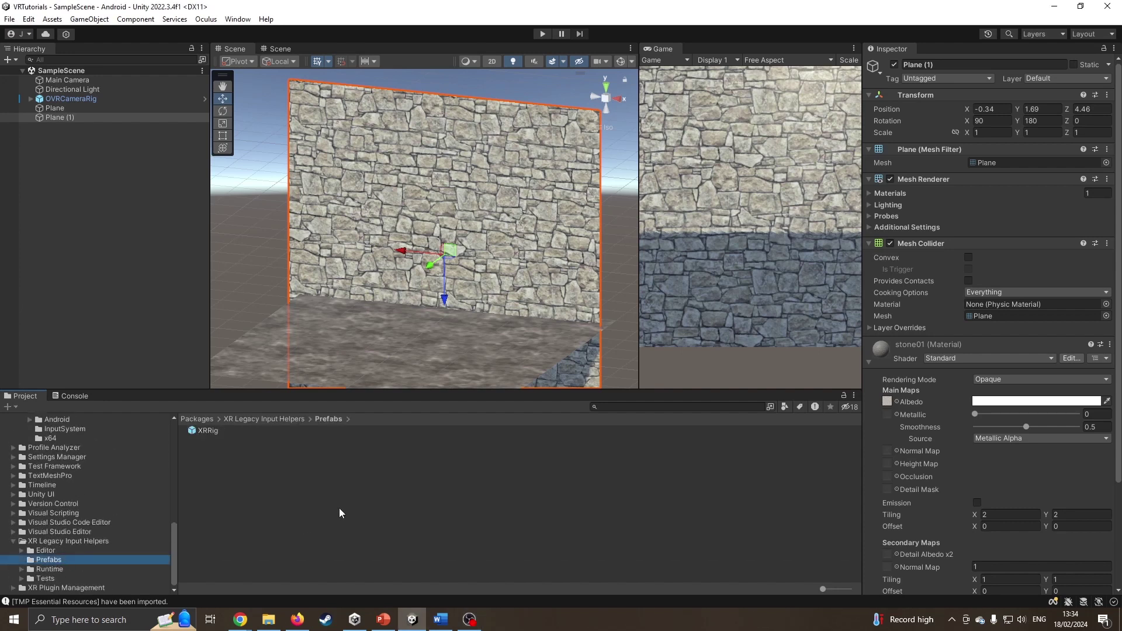
pyautogui.moveTo(177, 543); pyautogui.dragTo(181, 494)
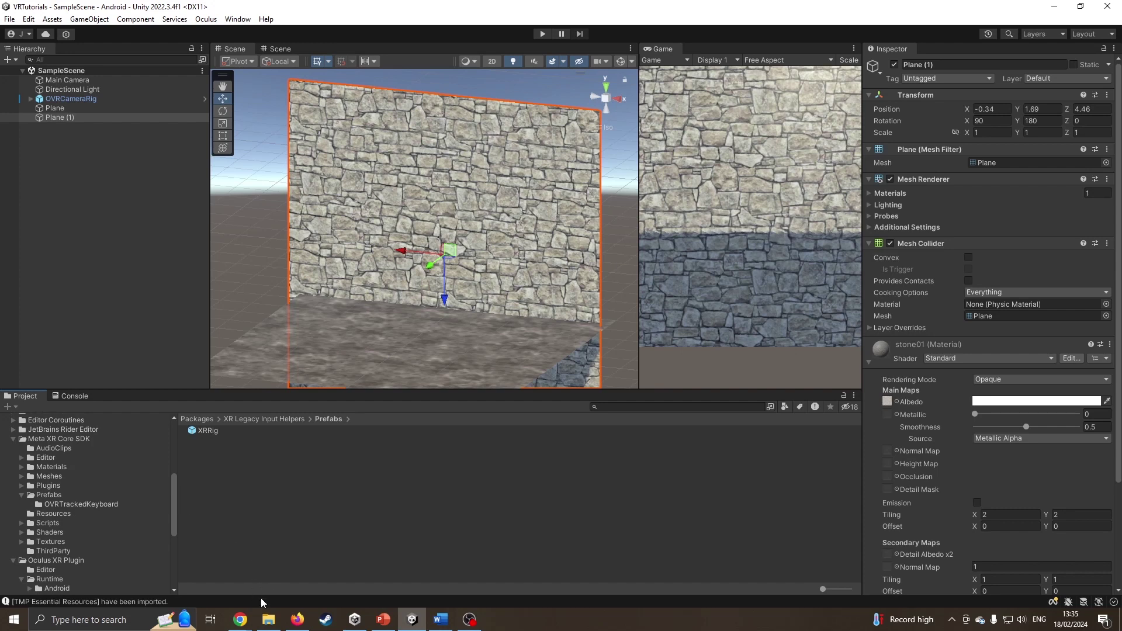
# Step: Switch to Firefox to view the UnityVR_Resources GitHub repository containing UIHelper.unitypackage, and return to Unity
pyautogui.click(297, 619)
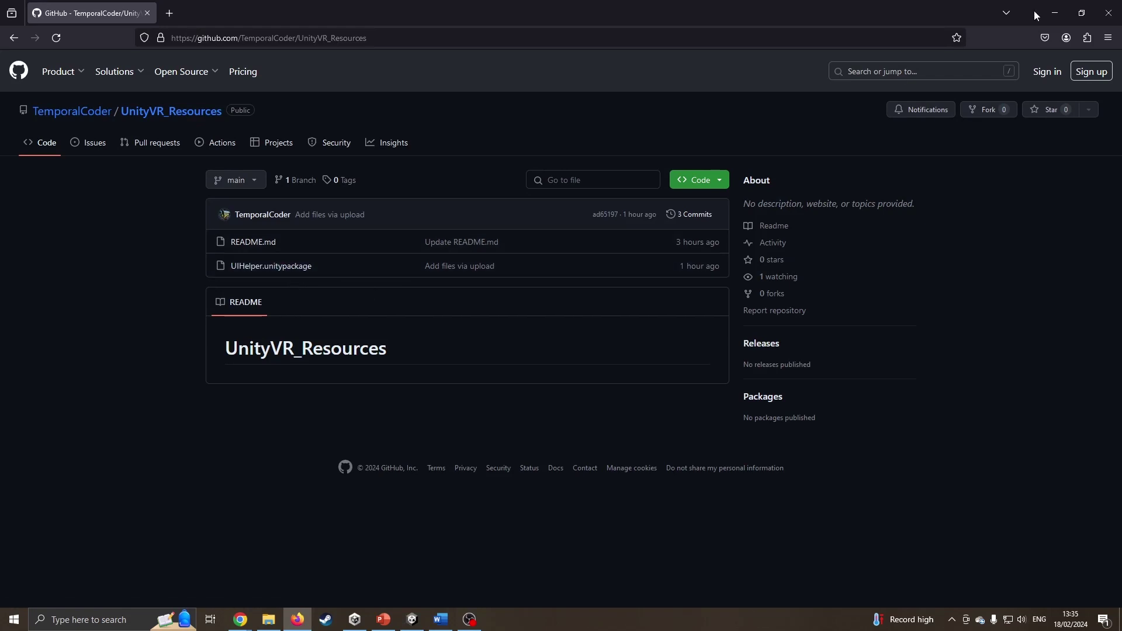
pyautogui.click(1053, 13)
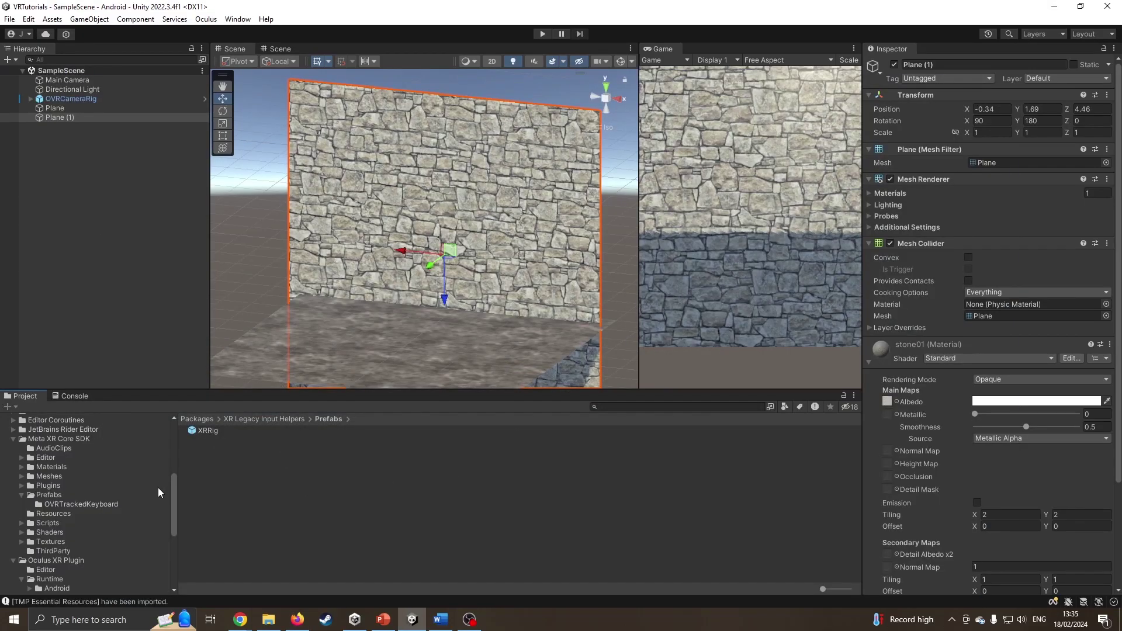
# Step: Bring the UIHelper Unity package from File Explorer into the project's Assets folder and import all of its items
pyautogui.moveTo(173, 495); pyautogui.dragTo(178, 442)
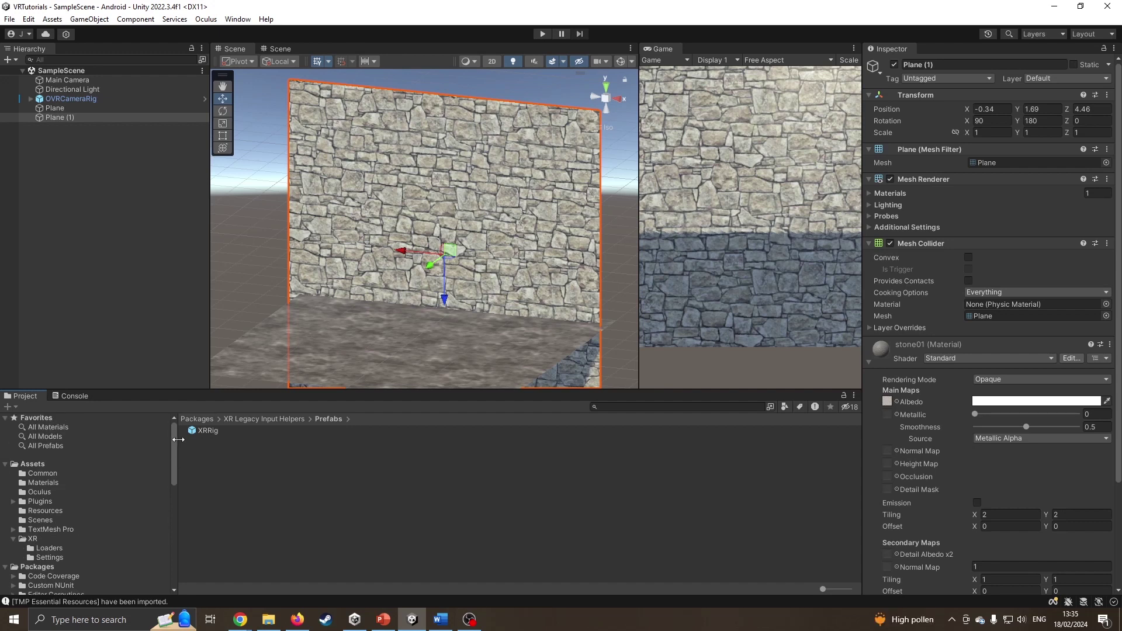
pyautogui.scroll(-5, 172, 472)
pyautogui.moveTo(172, 472); pyautogui.dragTo(173, 445)
pyautogui.click(43, 463)
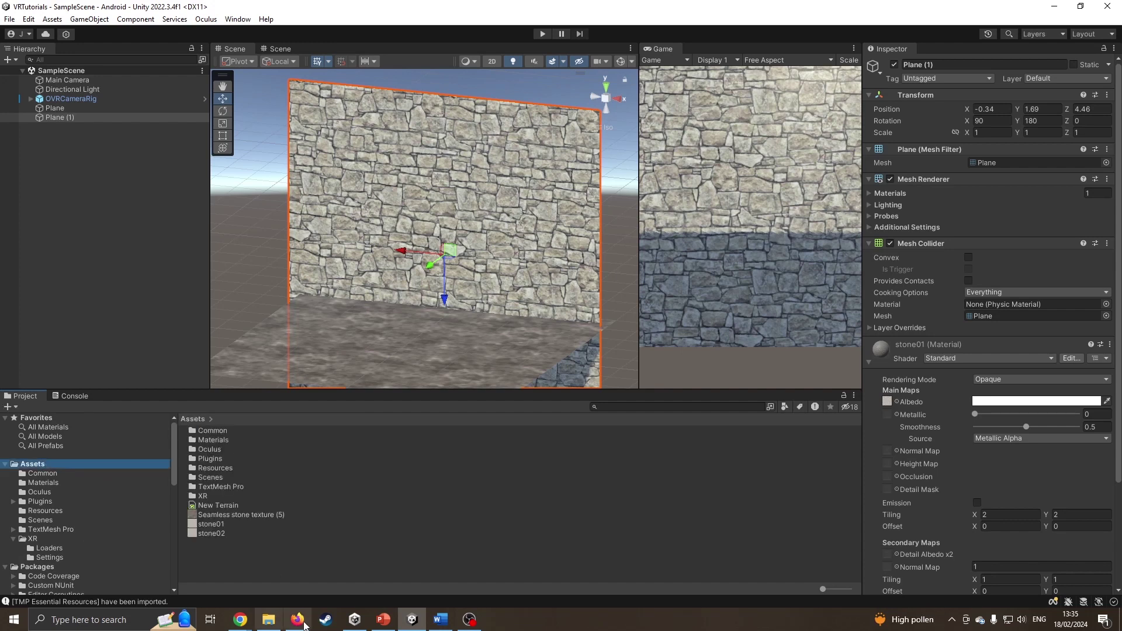
pyautogui.click(270, 620)
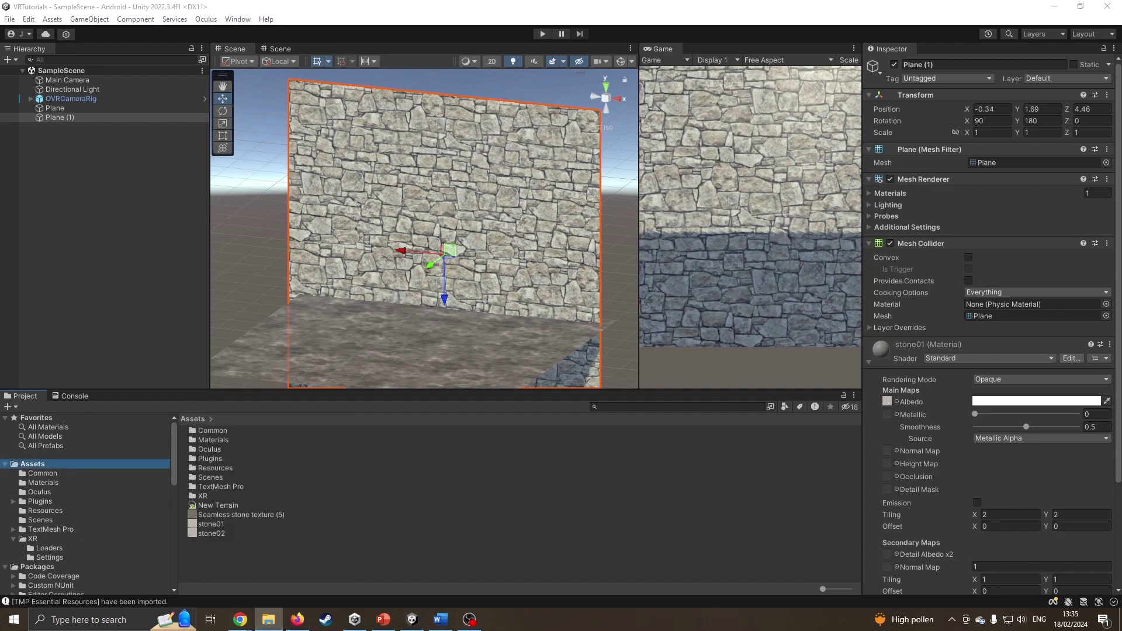
pyautogui.moveTo(833, 510); pyautogui.dragTo(281, 570)
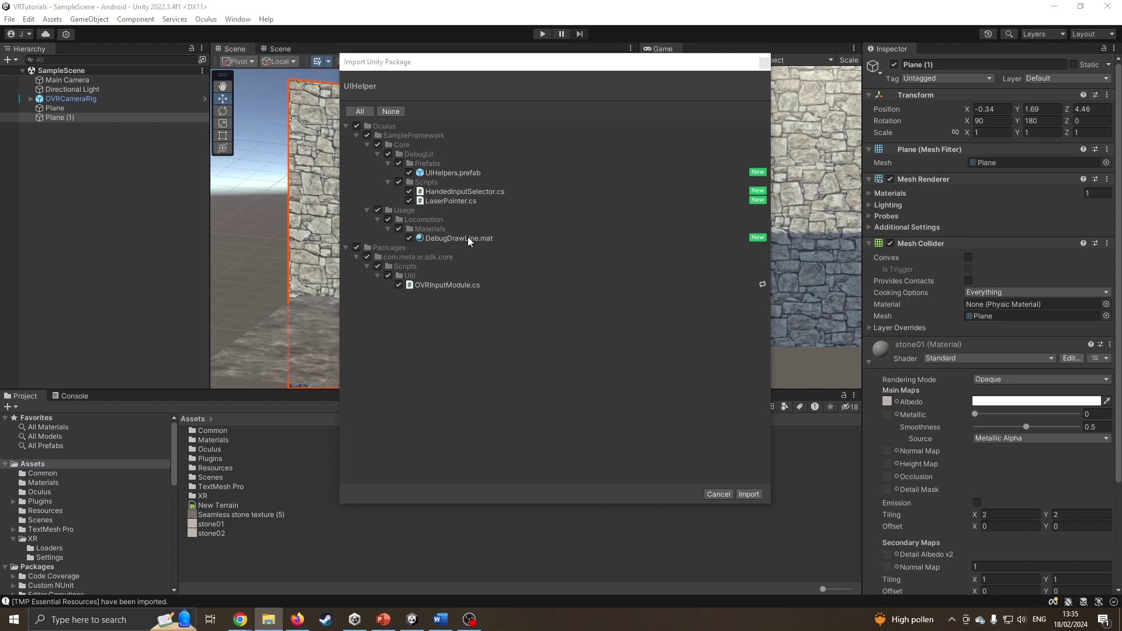
pyautogui.click(751, 494)
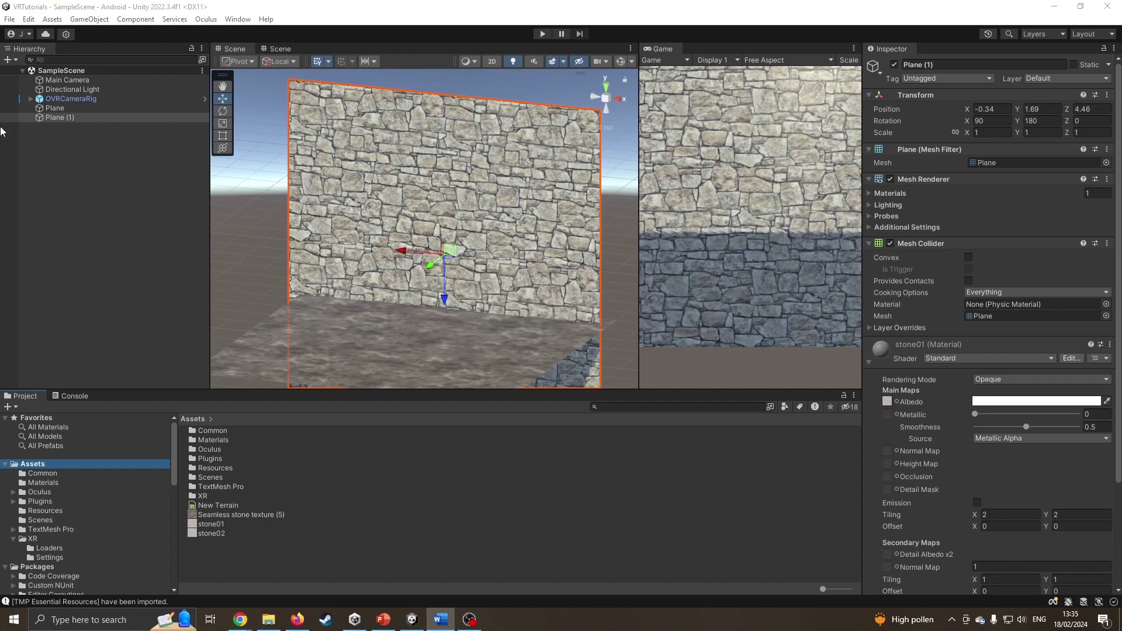
# Step: Set the OVRCameraRig's Tracking Origin Type to Floor Level in OVR Manager and collapse that component
pyautogui.click(71, 98)
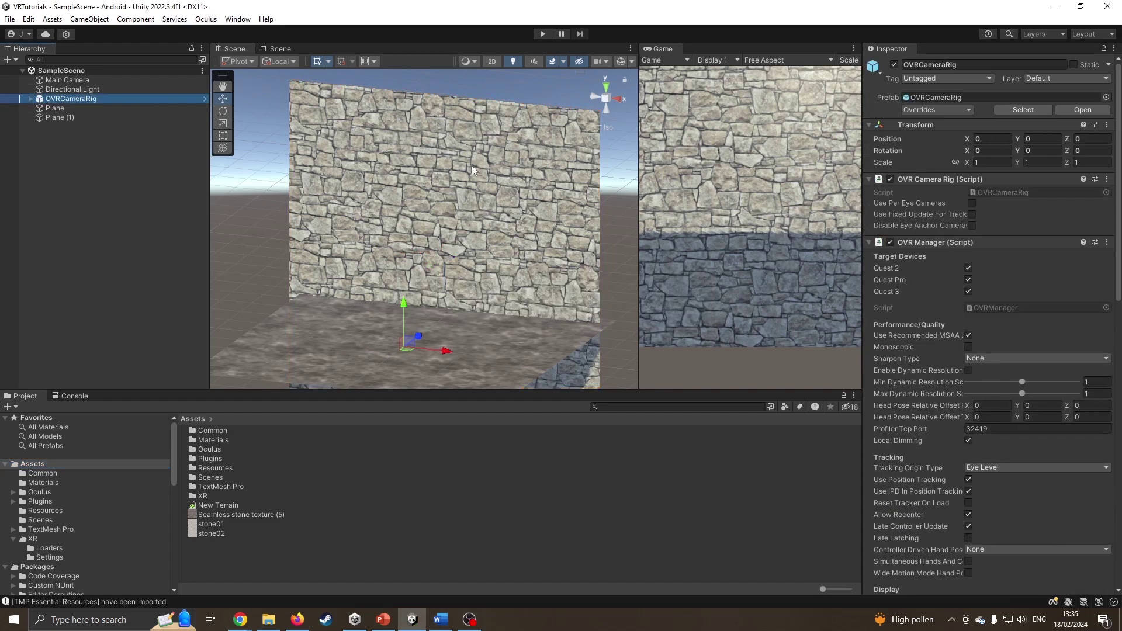
pyautogui.click(869, 241)
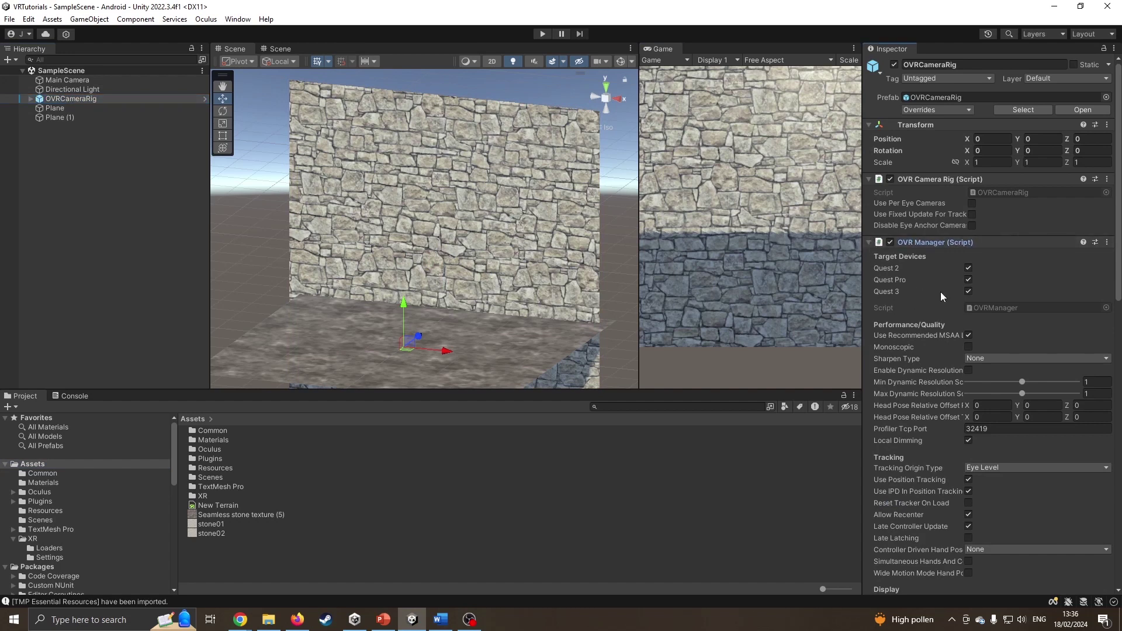
pyautogui.click(994, 467)
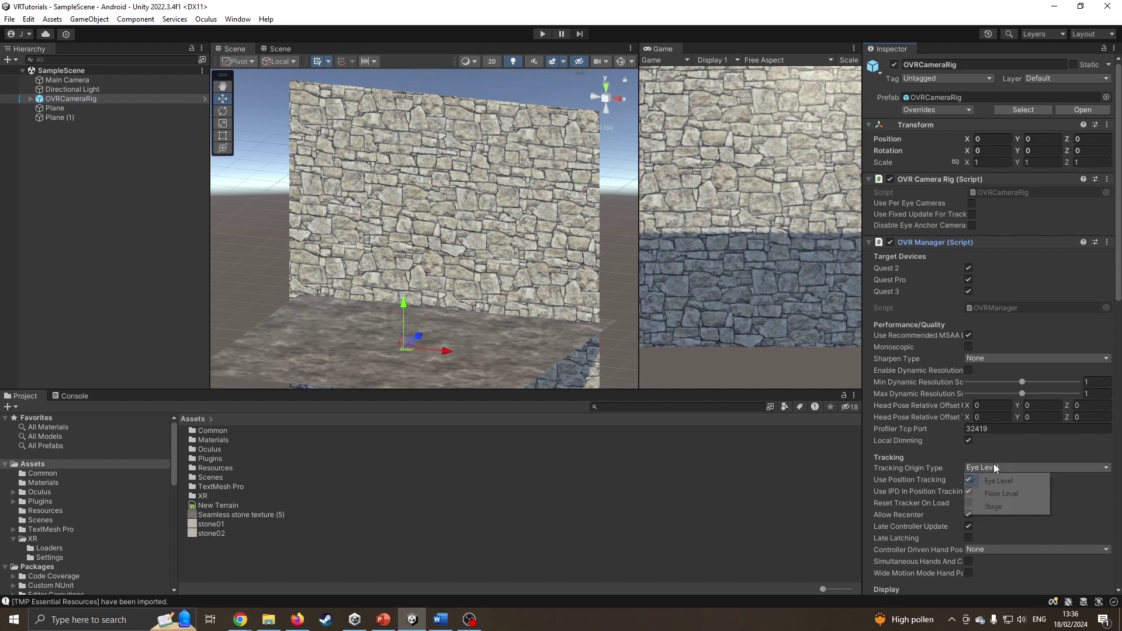
pyautogui.click(993, 493)
pyautogui.click(869, 242)
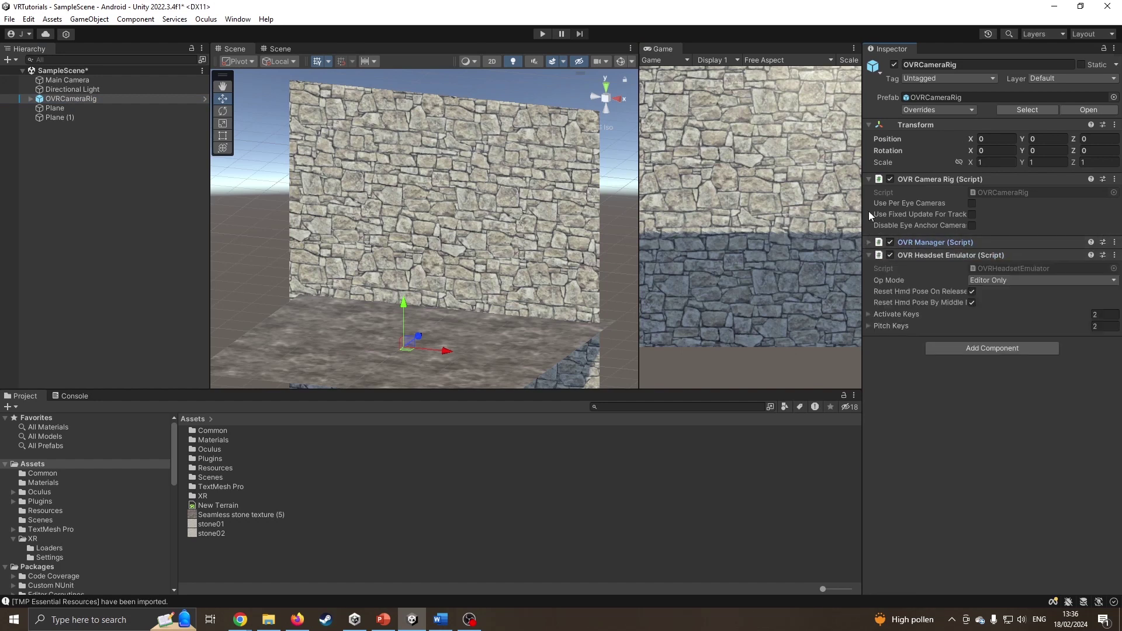
# Step: Collapse the OVR Camera Rig component and add an OVR Physics Raycaster component to the OVRCameraRig
pyautogui.click(870, 179)
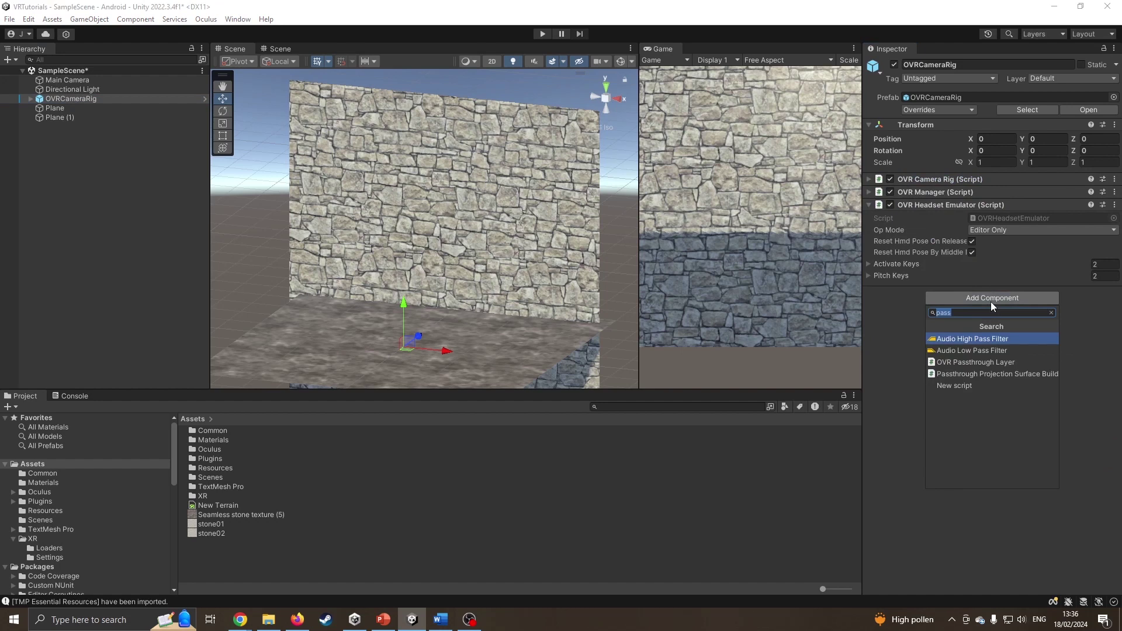
pyautogui.write('ovr p')
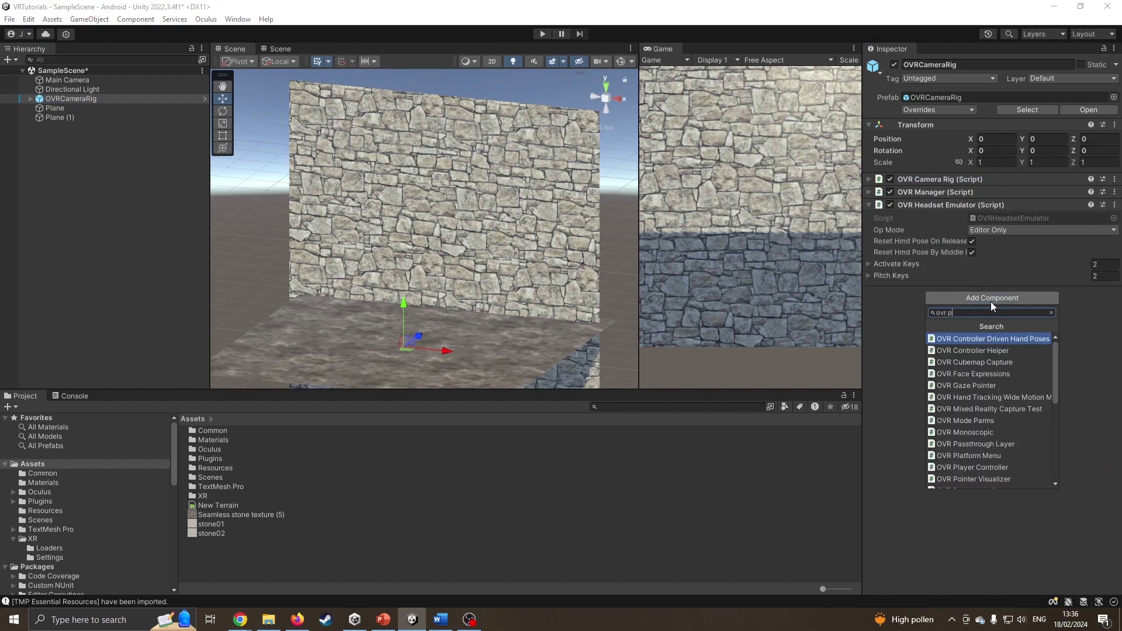
pyautogui.write('hy')
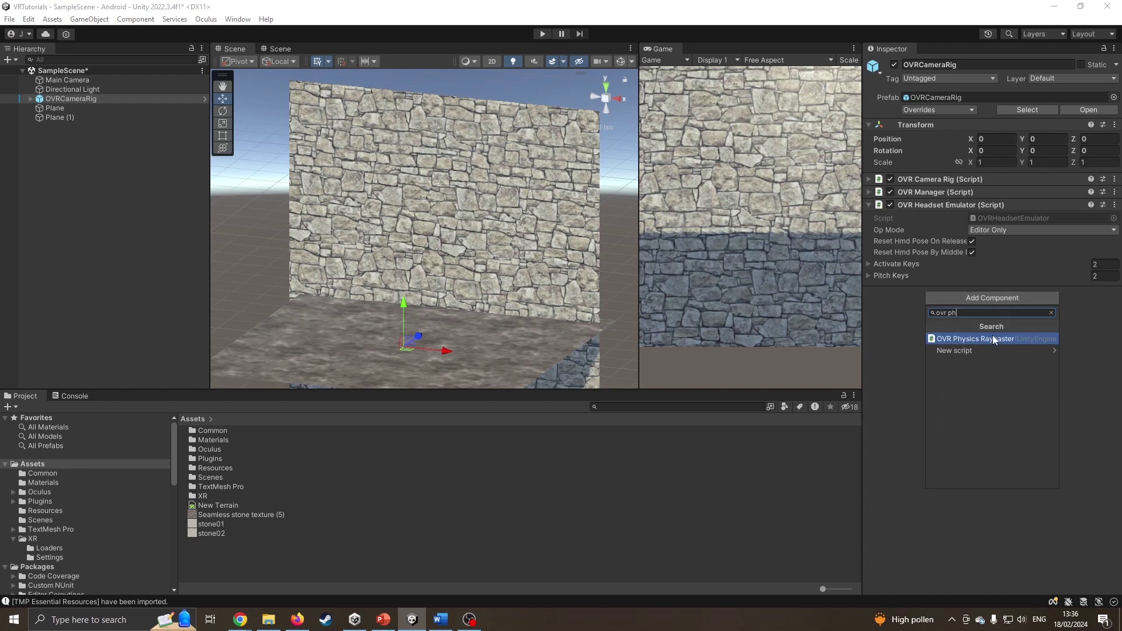
pyautogui.click(992, 338)
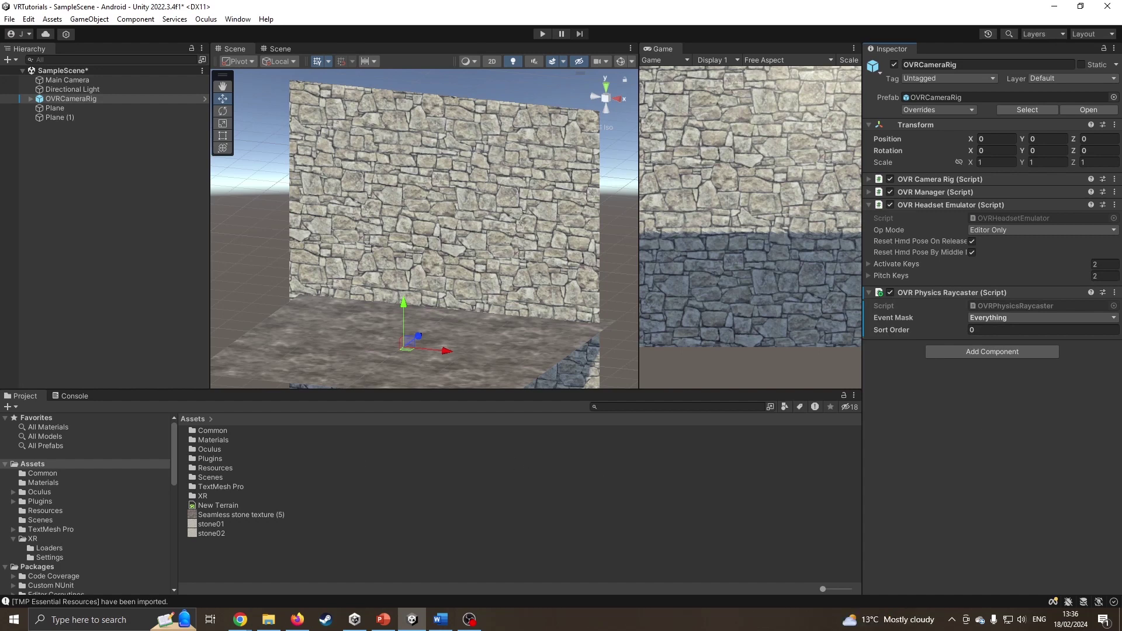
# Step: Search the project assets for "uih" and add the UIHelpers prefab to the scene hierarchy
pyautogui.click(805, 563)
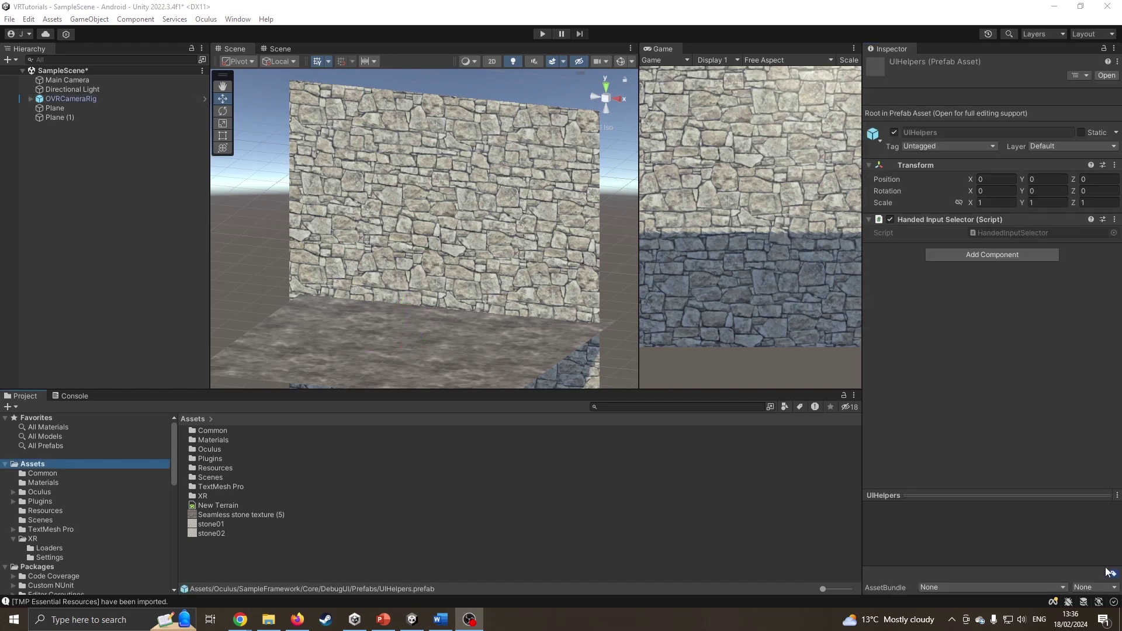
pyautogui.click(636, 407)
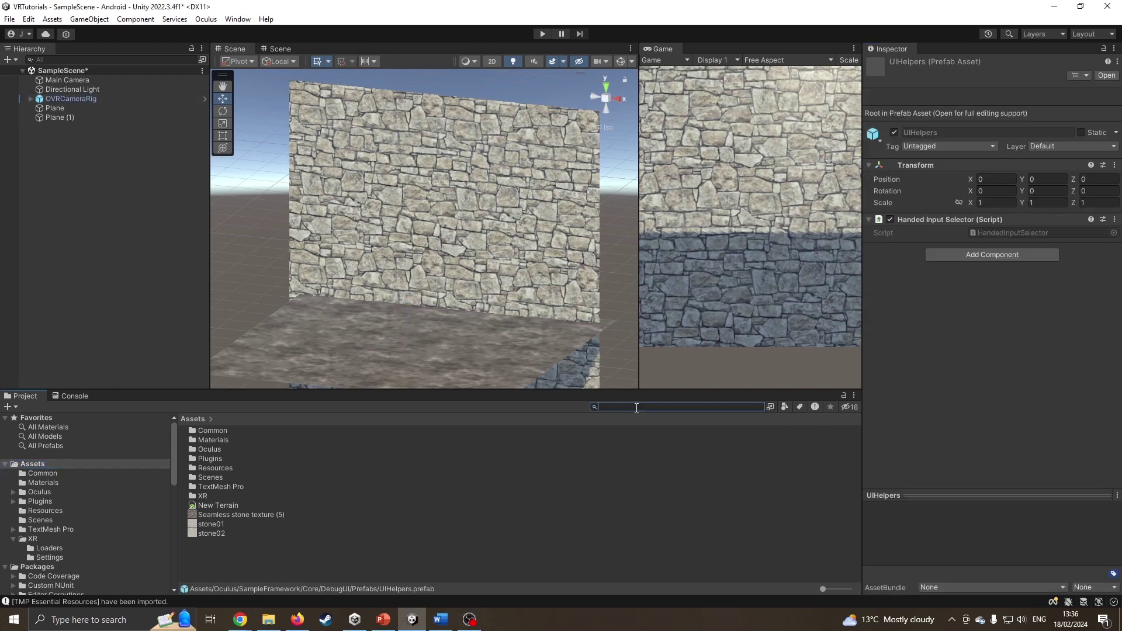
pyautogui.click(209, 430)
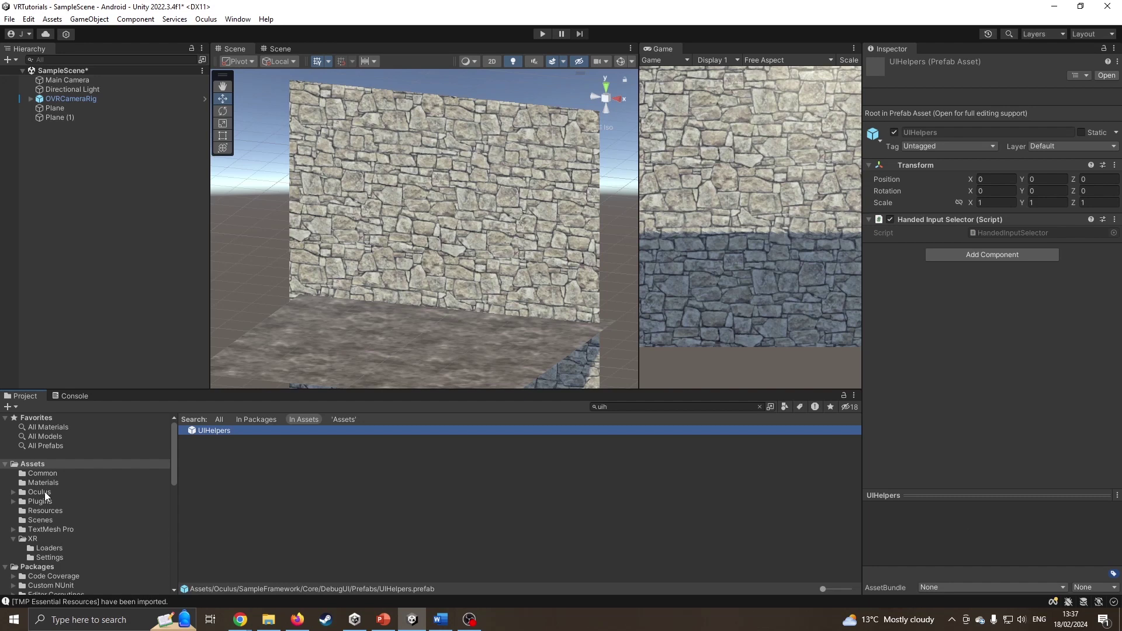
pyautogui.moveTo(208, 430); pyautogui.dragTo(73, 226)
pyautogui.hotkey('alt', 'Tab')
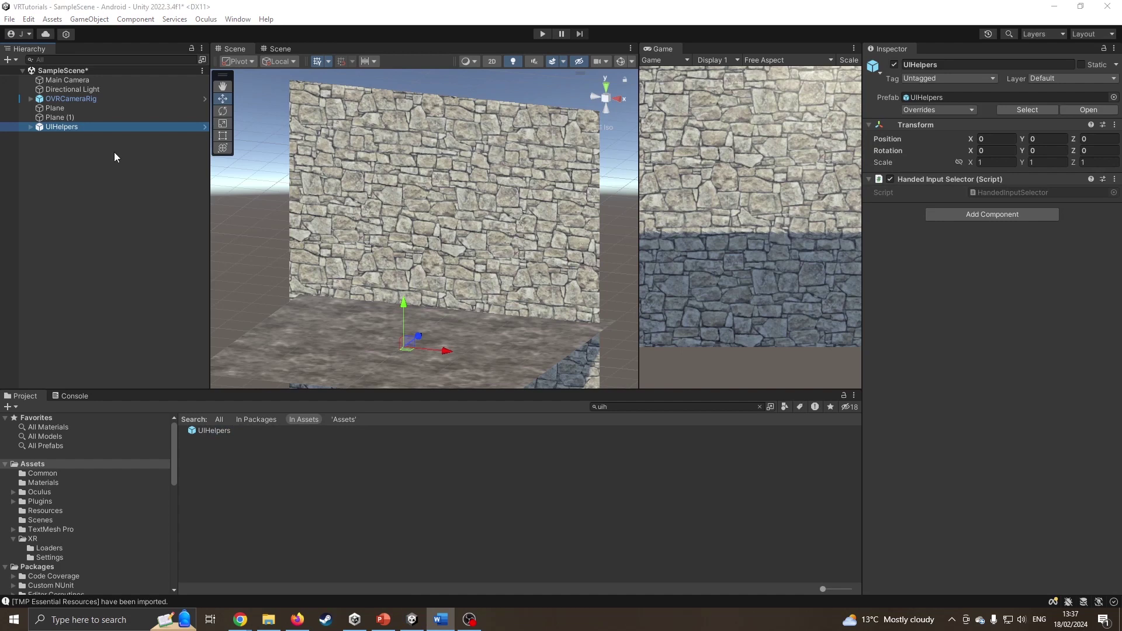
# Step: Expand UIHelpers and enable the Line Renderer component on its LaserPointer object
pyautogui.click(28, 127)
pyautogui.click(71, 137)
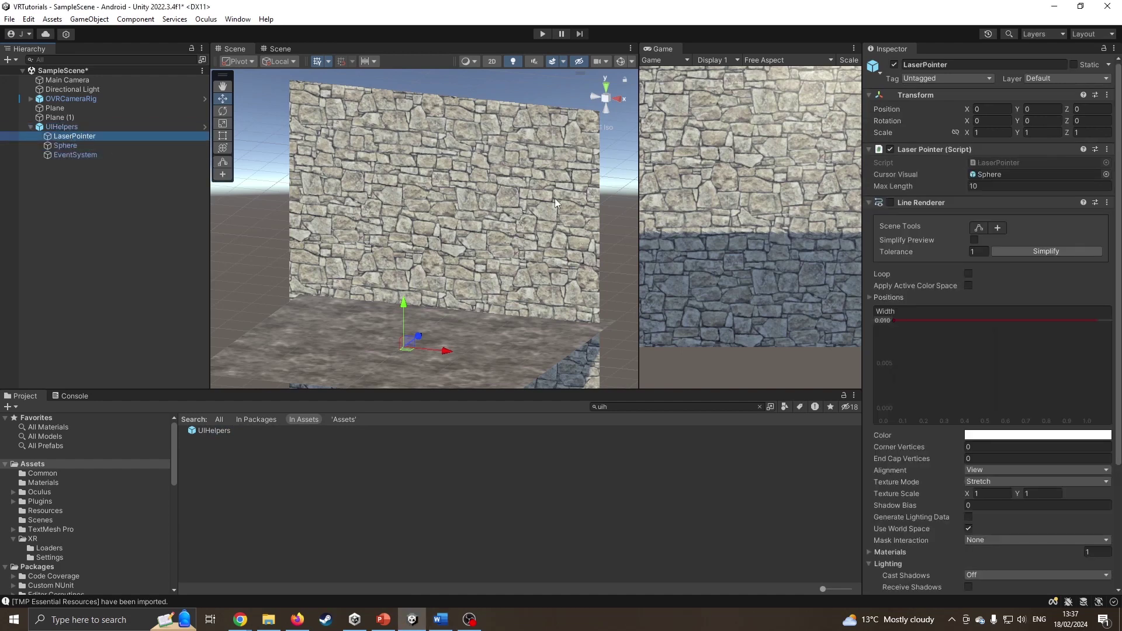
pyautogui.click(890, 203)
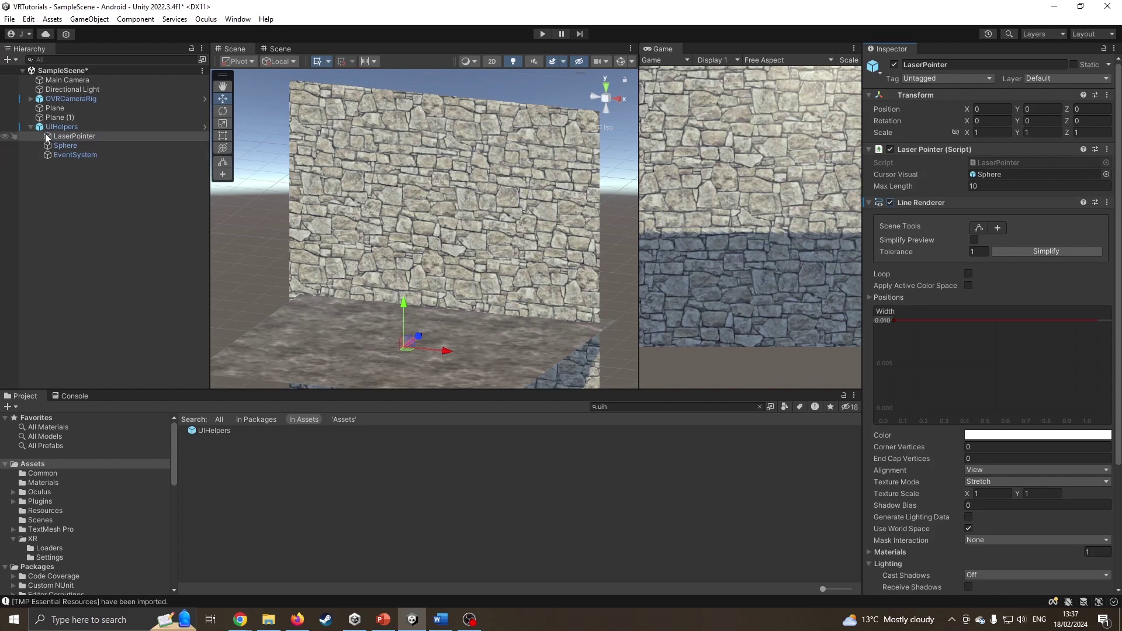
# Step: Check the Ray Transform setting on the UIHelpers EventSystem and expand OVRCameraRig's TrackingSpace down to the children of both hand anchors
pyautogui.click(61, 155)
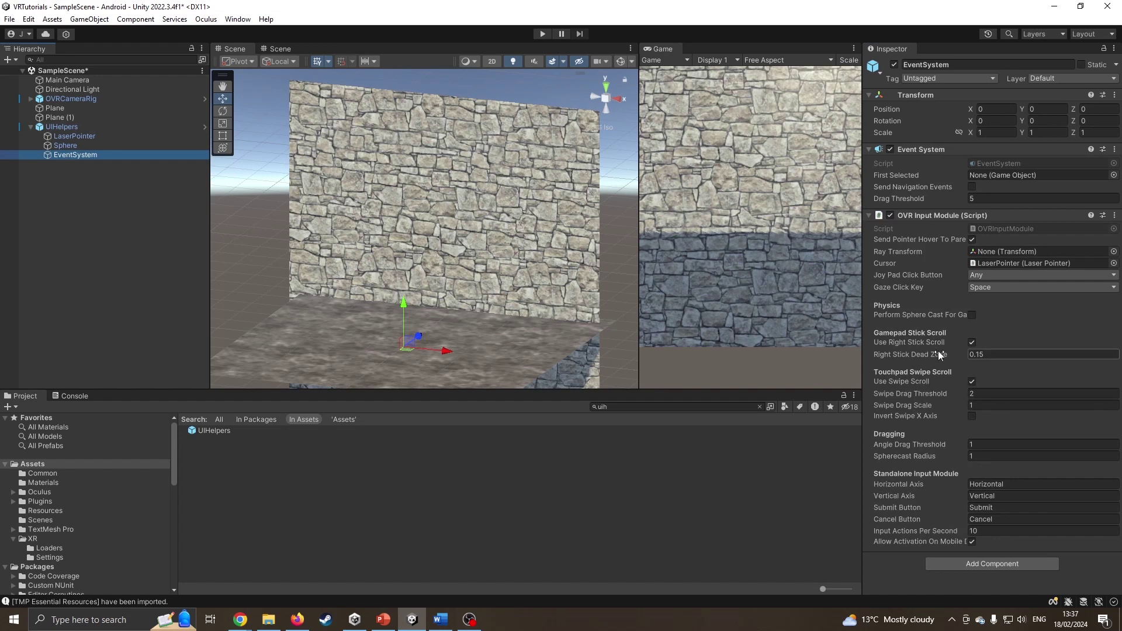
pyautogui.hotkey('alt', 'Tab')
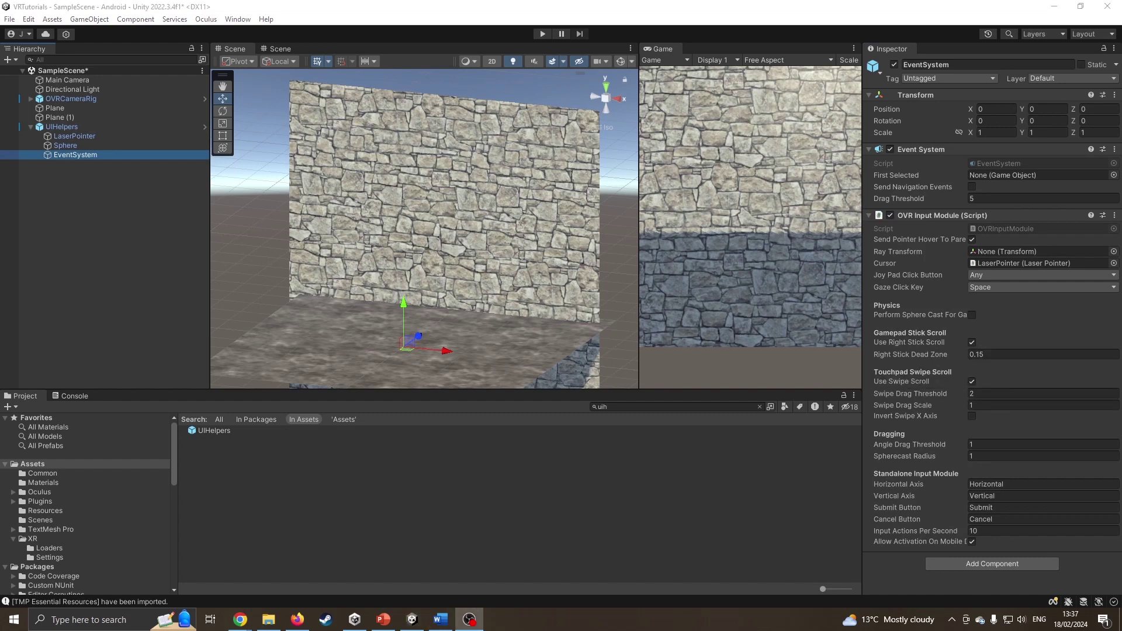
pyautogui.click(992, 250)
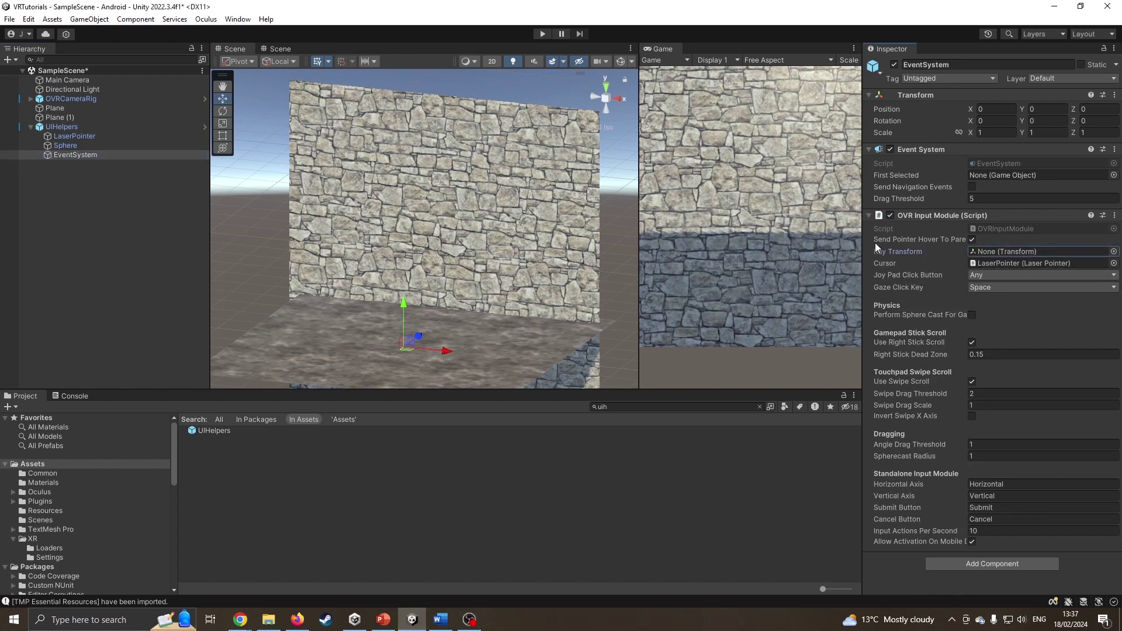
pyautogui.click(30, 99)
pyautogui.click(38, 108)
pyautogui.click(47, 155)
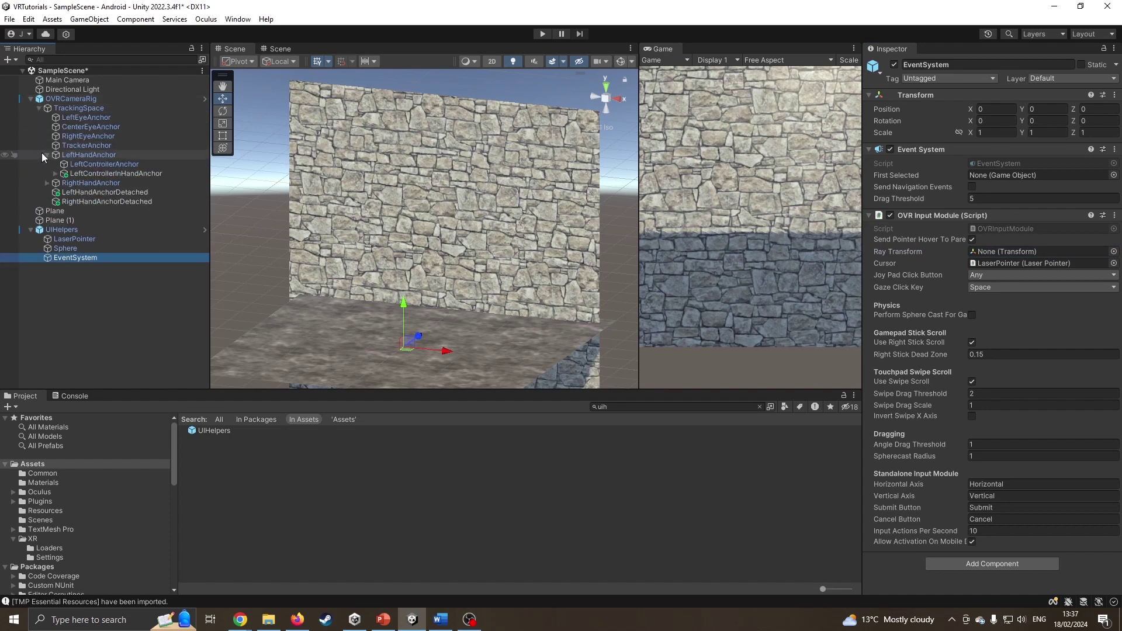
pyautogui.click(47, 182)
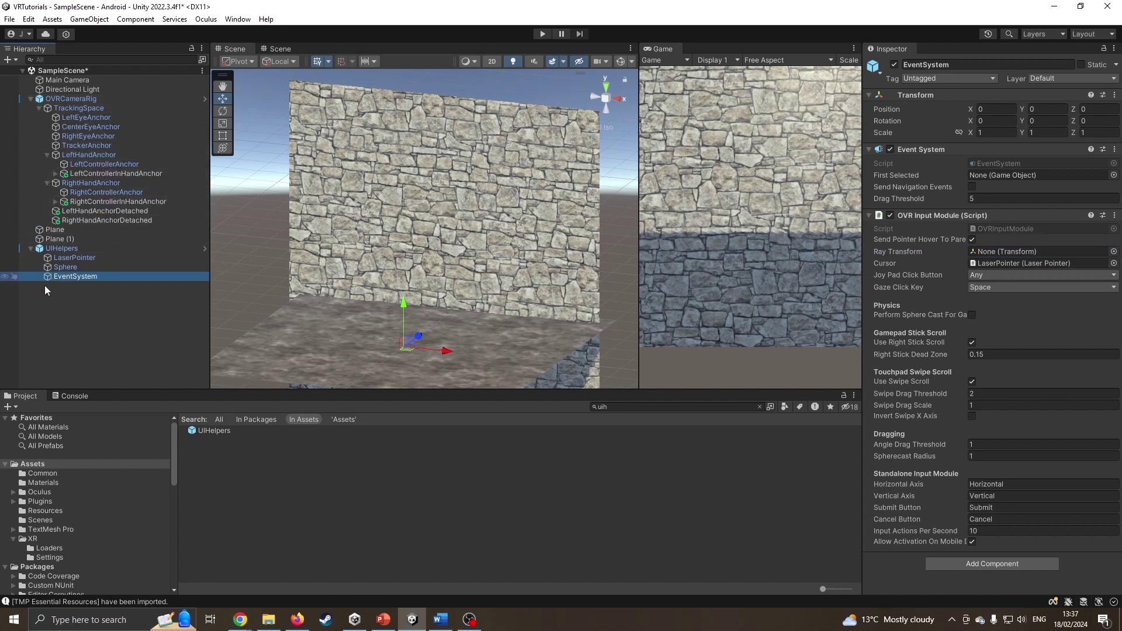
# Step: Add an OVRControllerPrefab from the Meta XR Core SDK Prefabs folder under both LeftHandAnchor and RightHandAnchor
pyautogui.moveTo(169, 453); pyautogui.dragTo(160, 559)
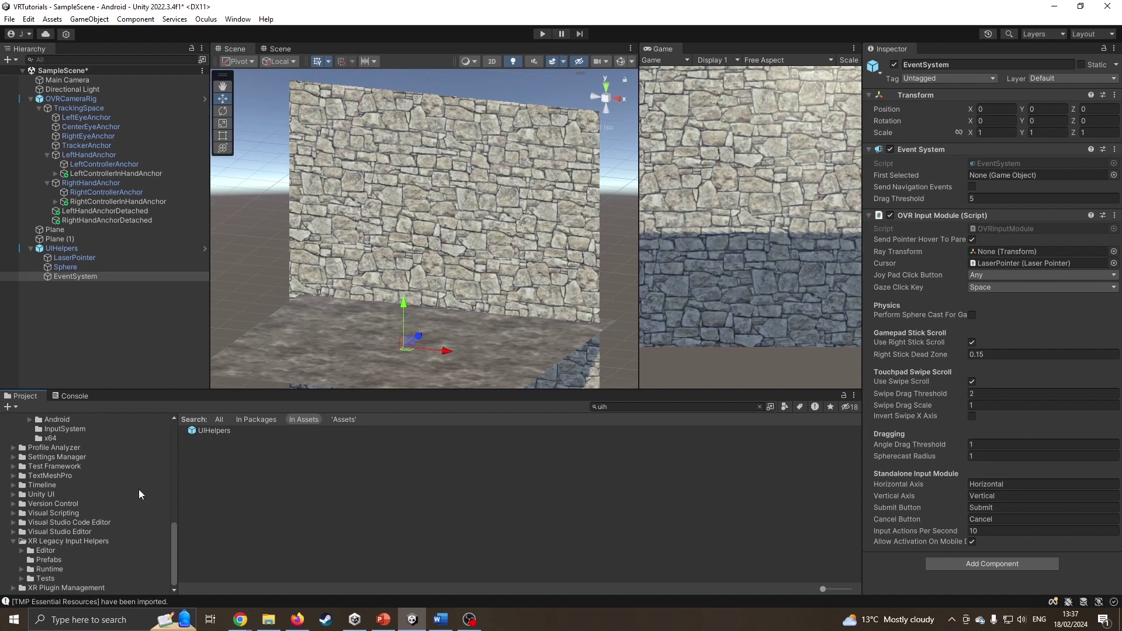
pyautogui.scroll(1, 136, 494)
pyautogui.scroll(6, 131, 503)
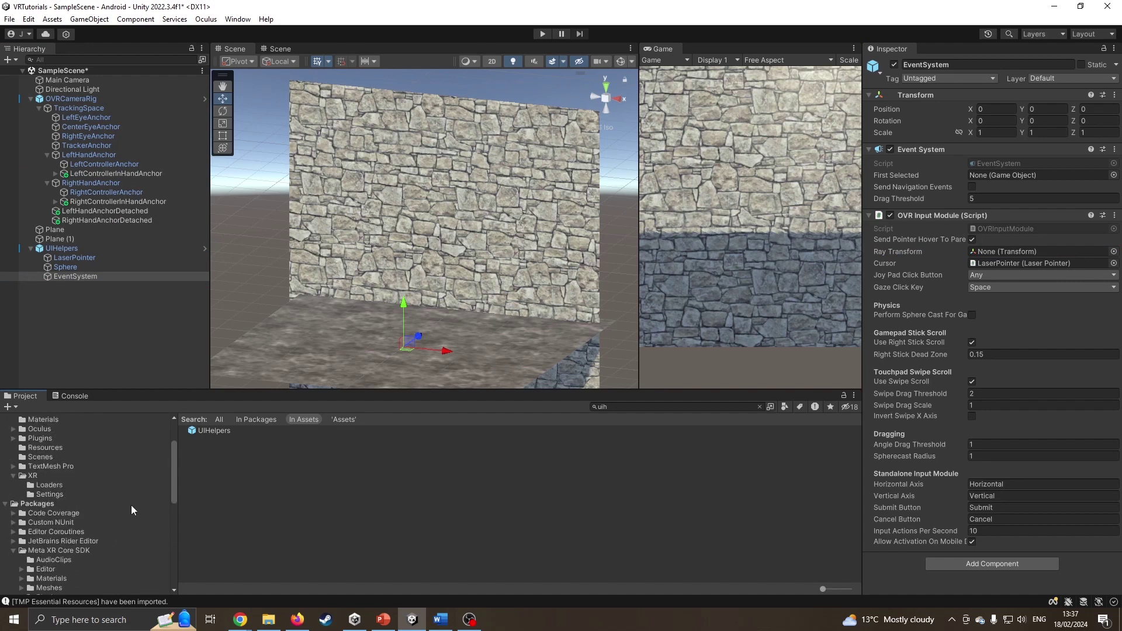
pyautogui.scroll(-6, 84, 498)
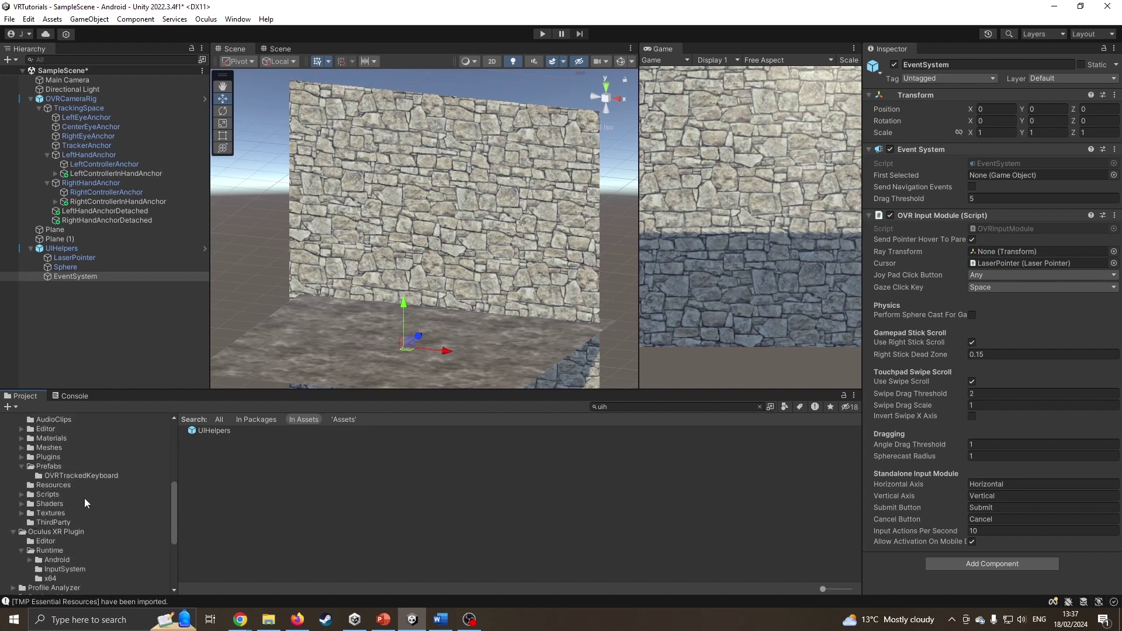
pyautogui.click(58, 468)
pyautogui.moveTo(242, 458); pyautogui.dragTo(83, 154)
pyautogui.moveTo(242, 457); pyautogui.dragTo(111, 194)
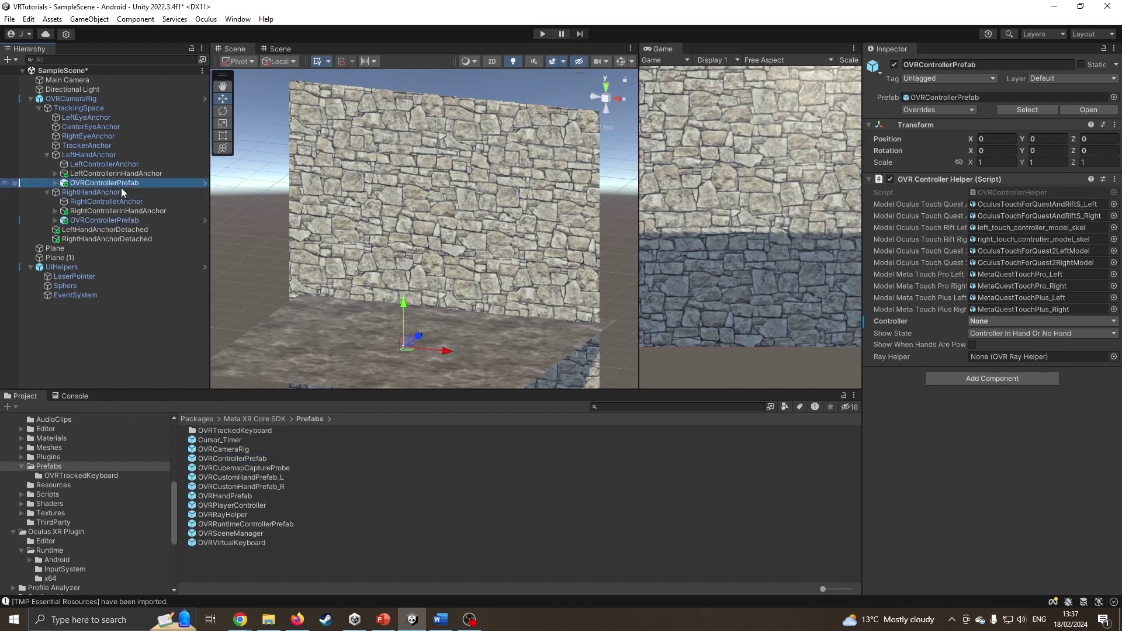
# Step: Set Controller to L Touch on the OVRControllerPrefab under LeftHandAnchor and to R Touch on the one under RightHandAnchor
pyautogui.click(986, 321)
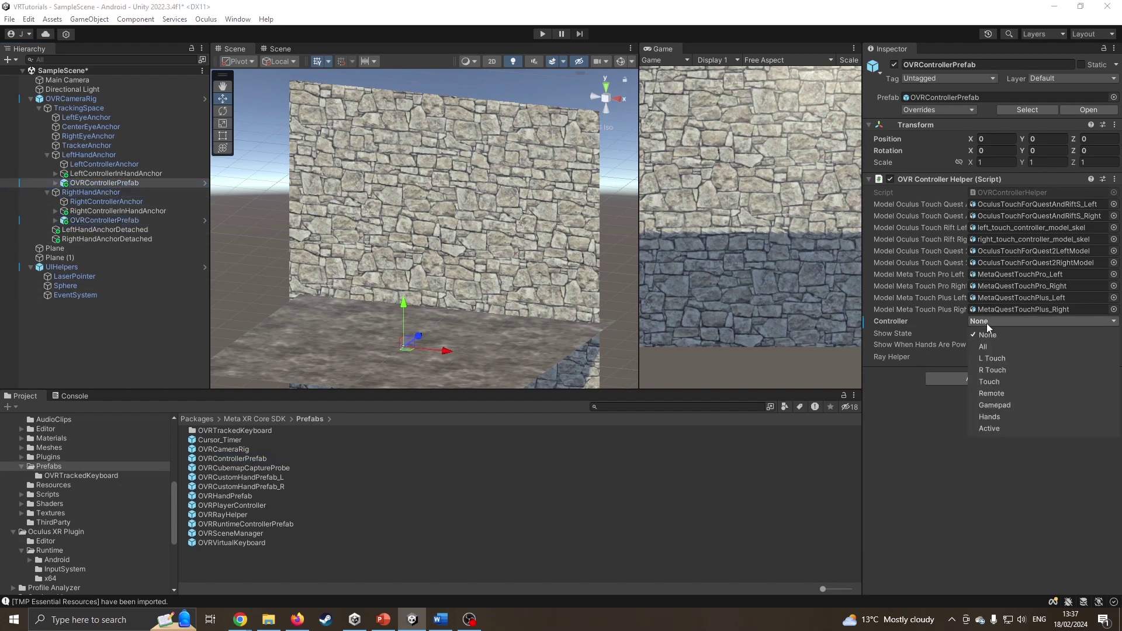
pyautogui.click(1019, 358)
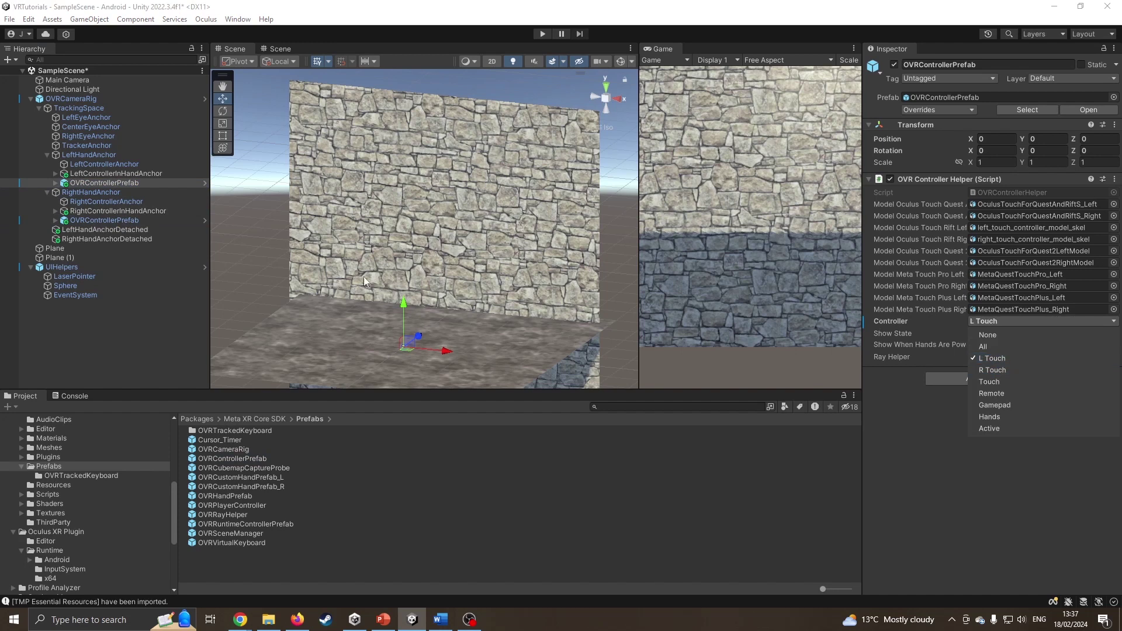
pyautogui.click(104, 239)
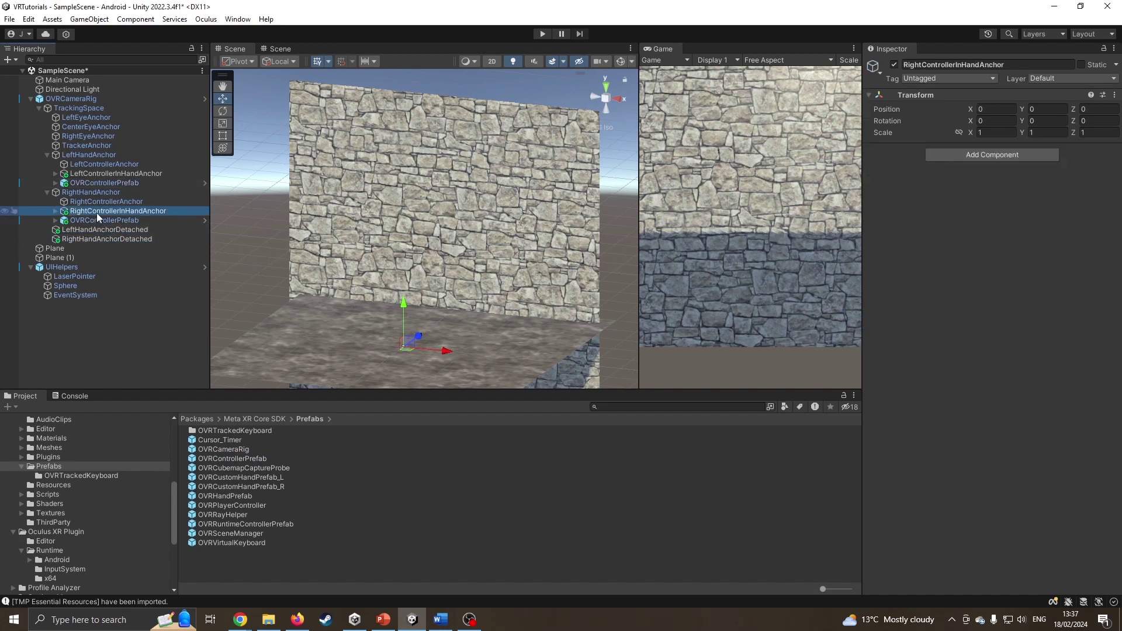
pyautogui.click(89, 193)
pyautogui.click(119, 221)
pyautogui.click(986, 322)
pyautogui.click(993, 370)
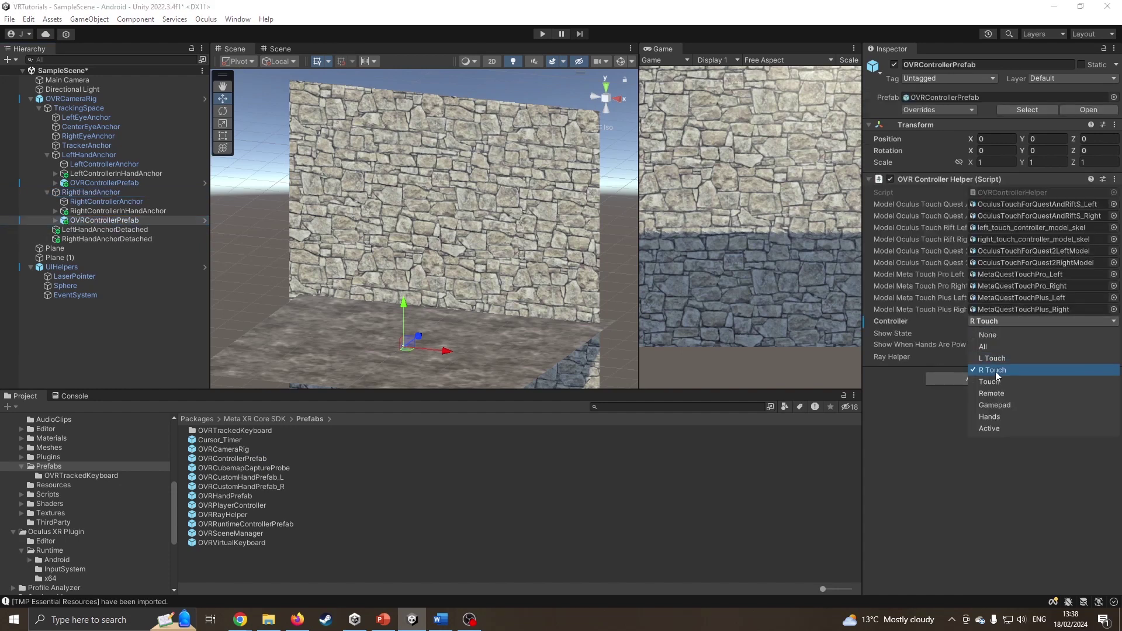
# Step: Assign the OVRControllerPrefab under RightHandAnchor as the Ray Transform in the EventSystem's OVR Input Module
pyautogui.doubleClick(99, 219)
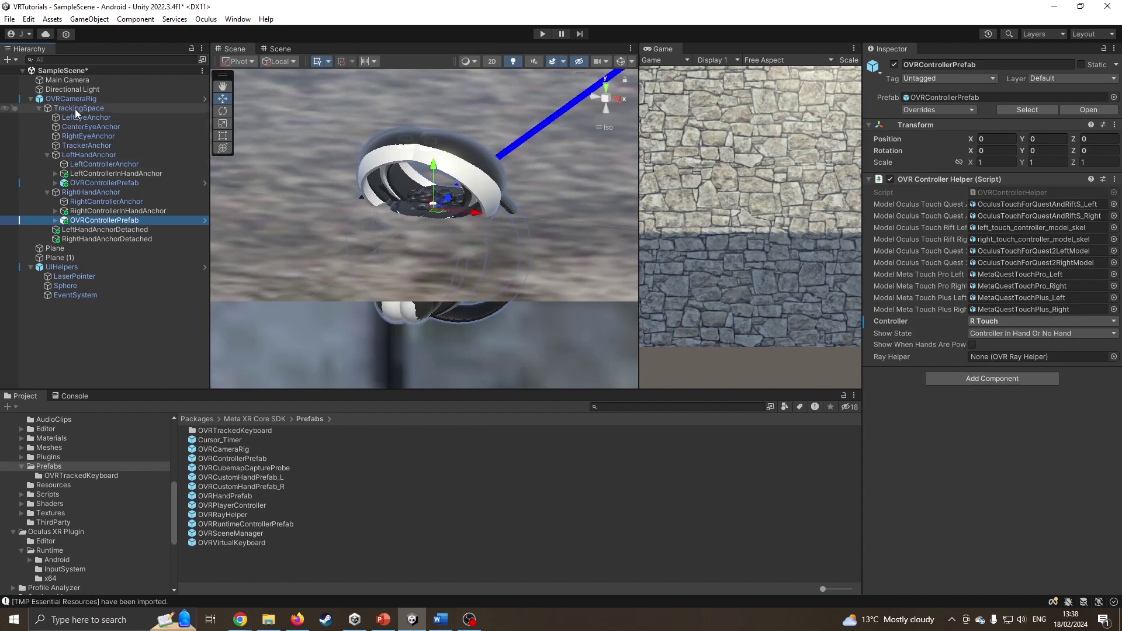
pyautogui.scroll(-8, 435, 212)
pyautogui.moveTo(436, 211); pyautogui.dragTo(411, 289, button='right')
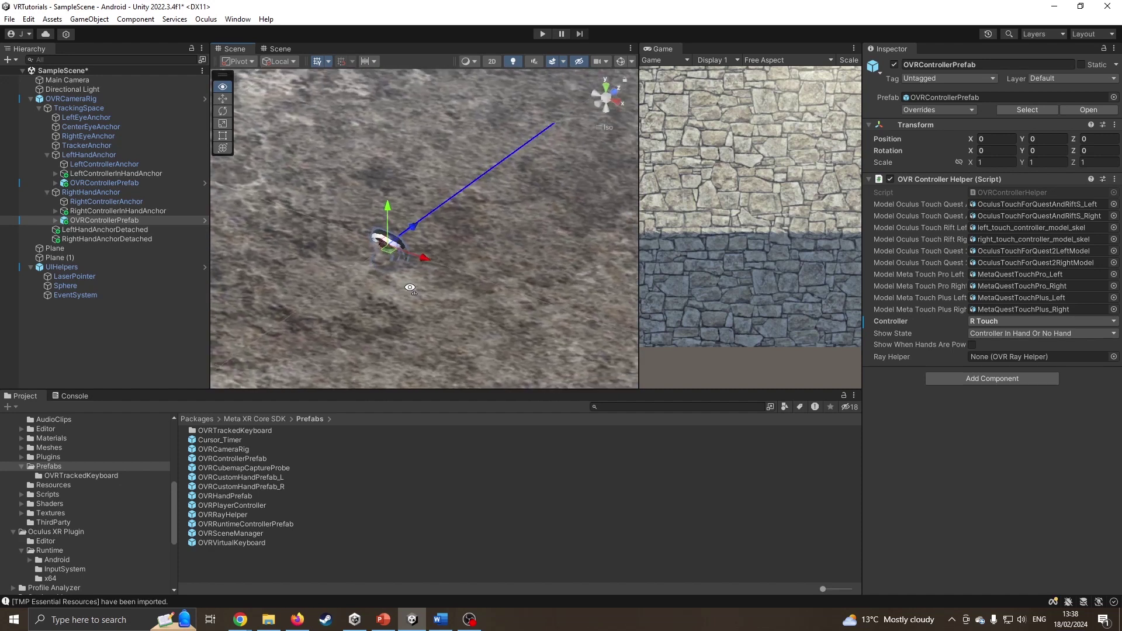
pyautogui.click(112, 287)
pyautogui.click(108, 267)
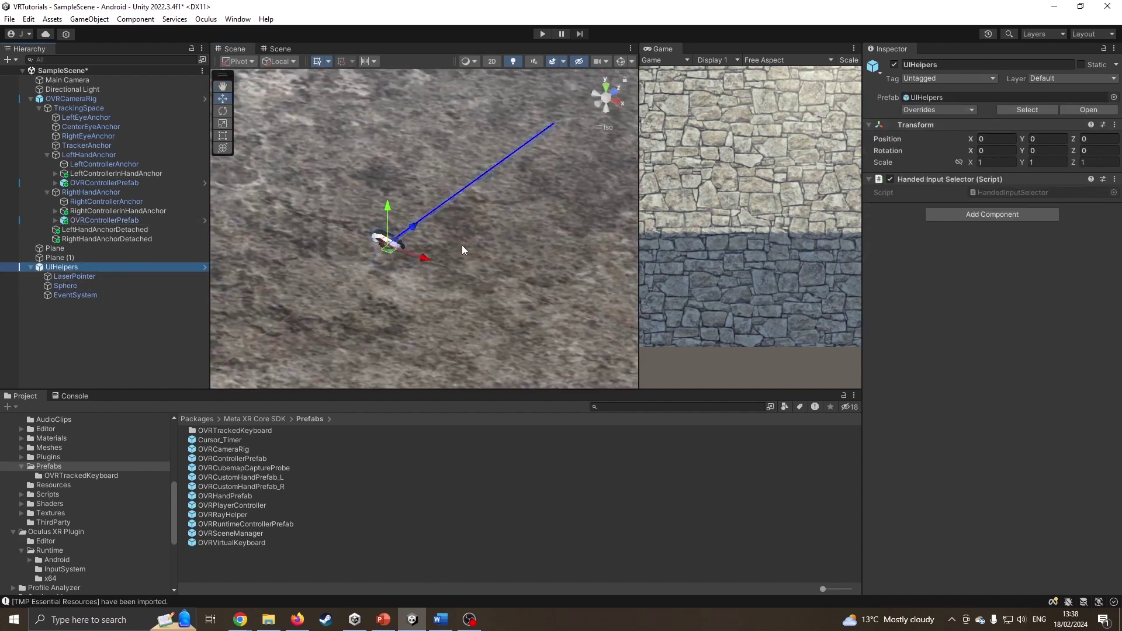
pyautogui.click(95, 292)
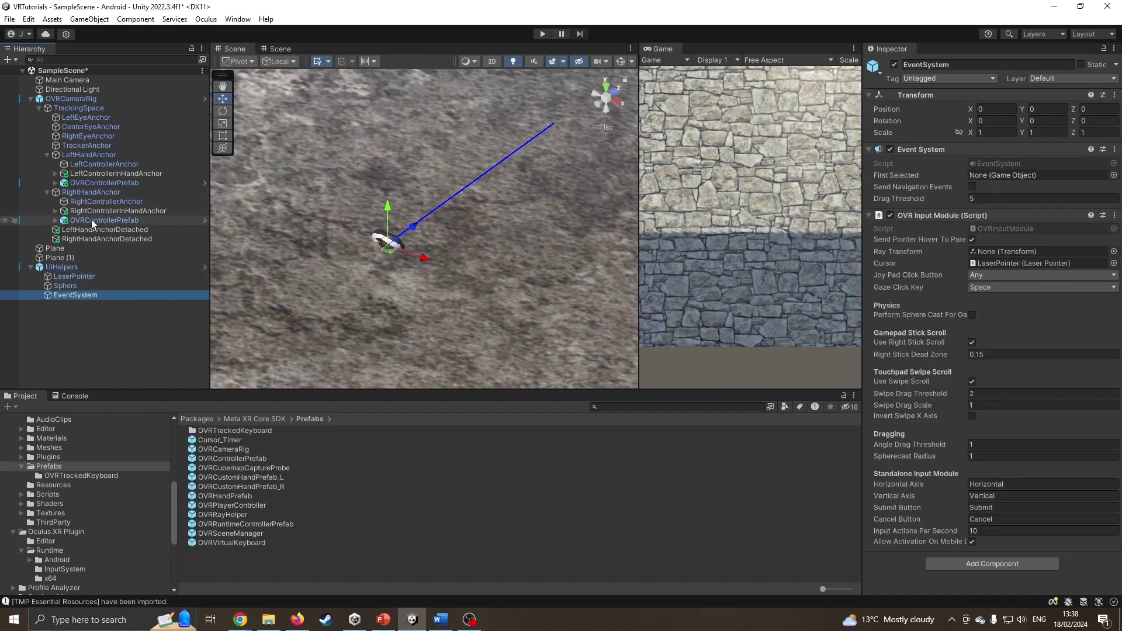
pyautogui.moveTo(91, 219); pyautogui.dragTo(1025, 256)
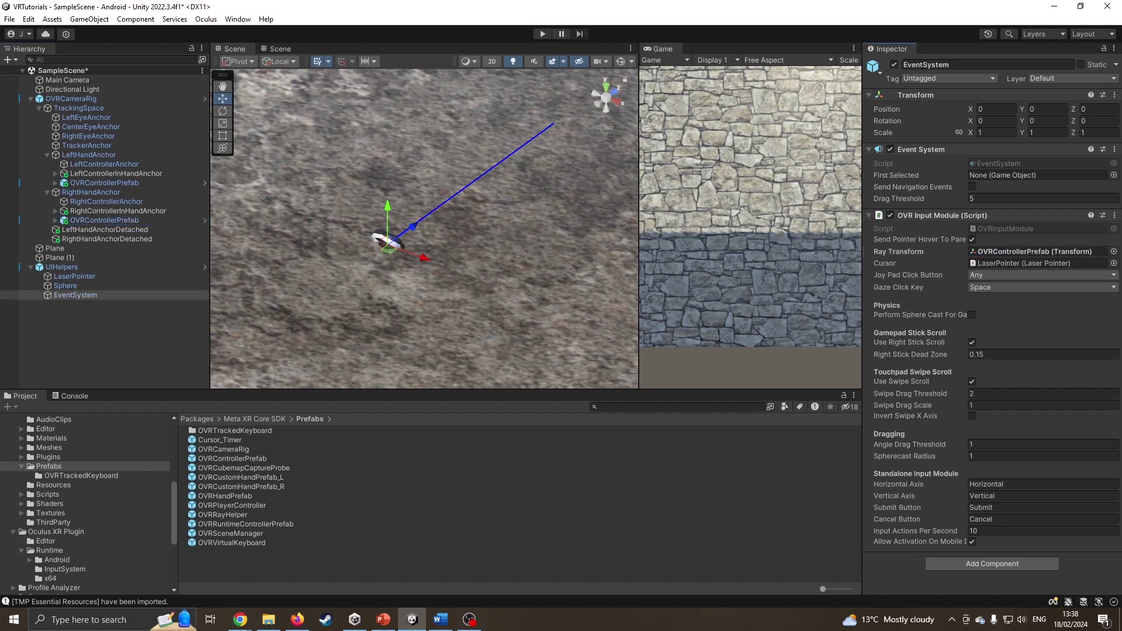
pyautogui.hotkey('alt', 'Tab')
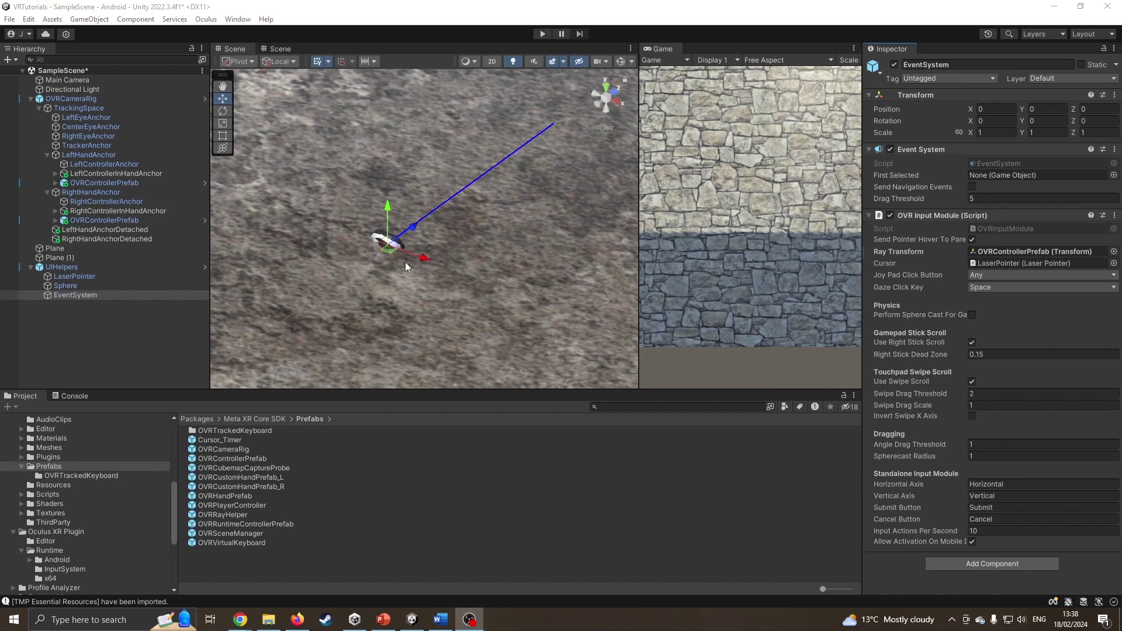
pyautogui.moveTo(405, 260); pyautogui.dragTo(376, 282, button='middle')
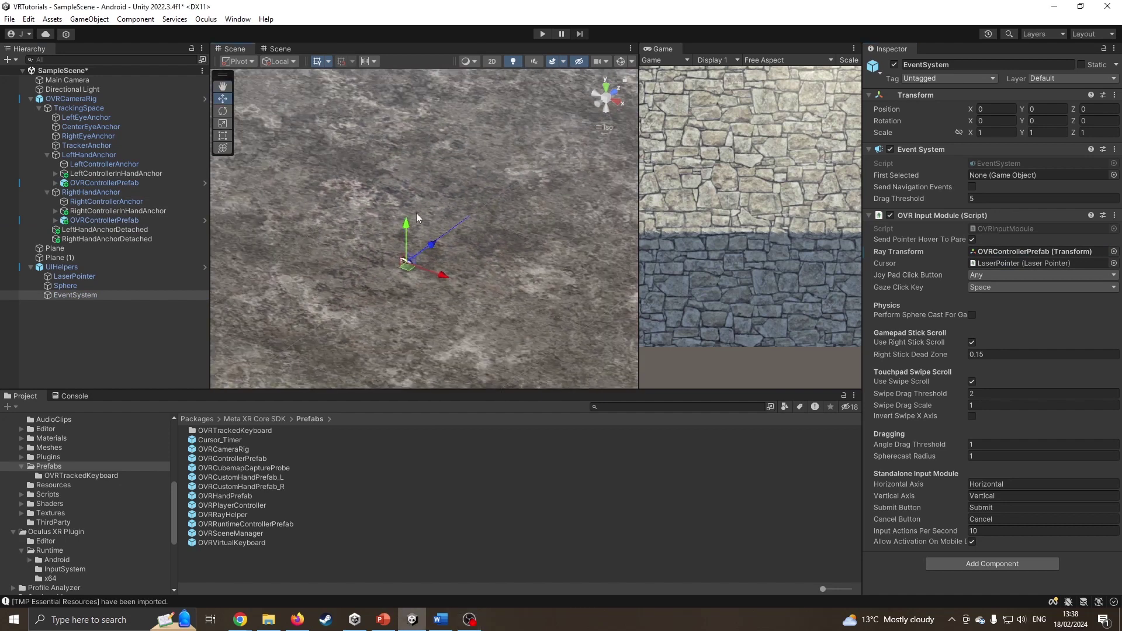
pyautogui.keyDown('alt'); pyautogui.moveTo(419, 202); pyautogui.dragTo(405, 261); pyautogui.keyUp('alt')
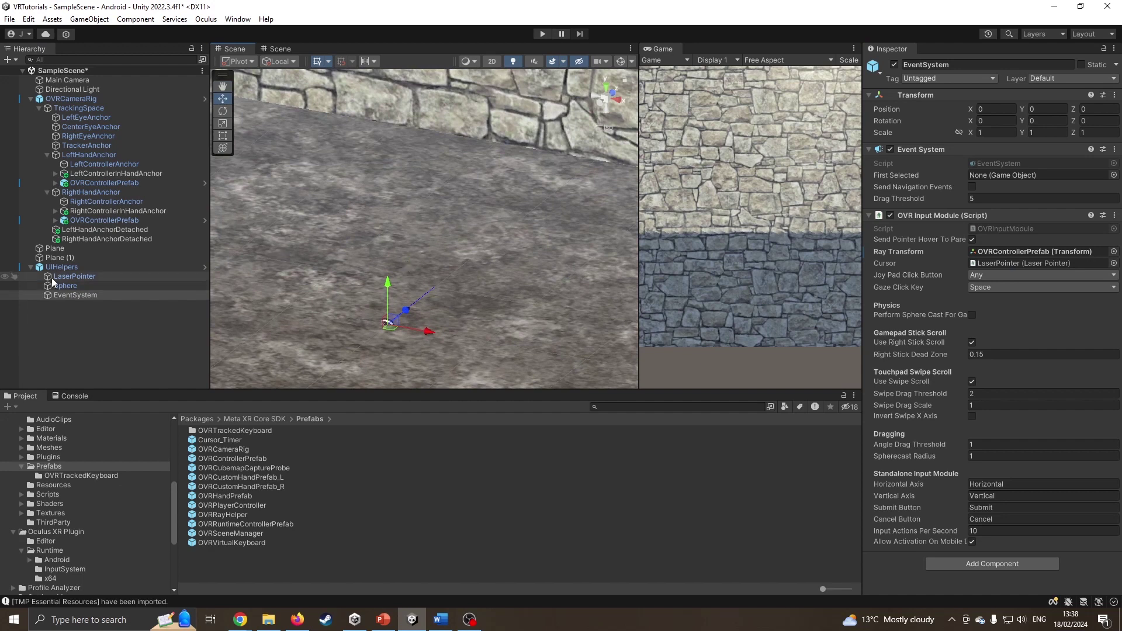
pyautogui.click(31, 98)
pyautogui.click(31, 99)
# Step: Create a UI Canvas at the root of the scene and focus the Scene view on it
pyautogui.rightClick(43, 318)
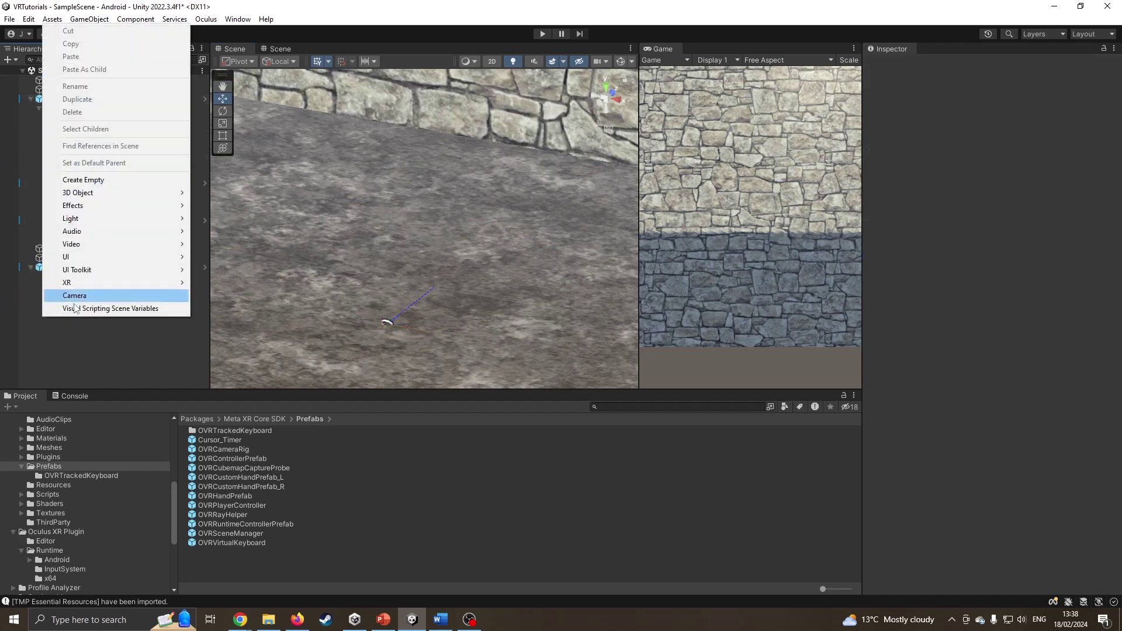
pyautogui.moveTo(128, 262)
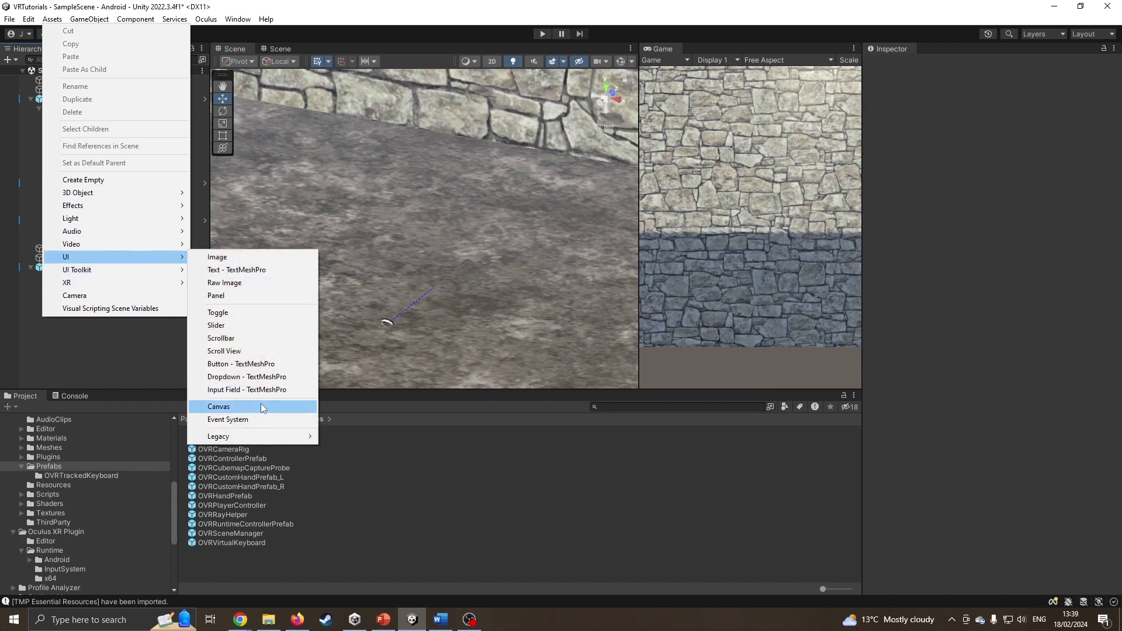
pyautogui.click(261, 405)
pyautogui.press('Return')
pyautogui.doubleClick(69, 306)
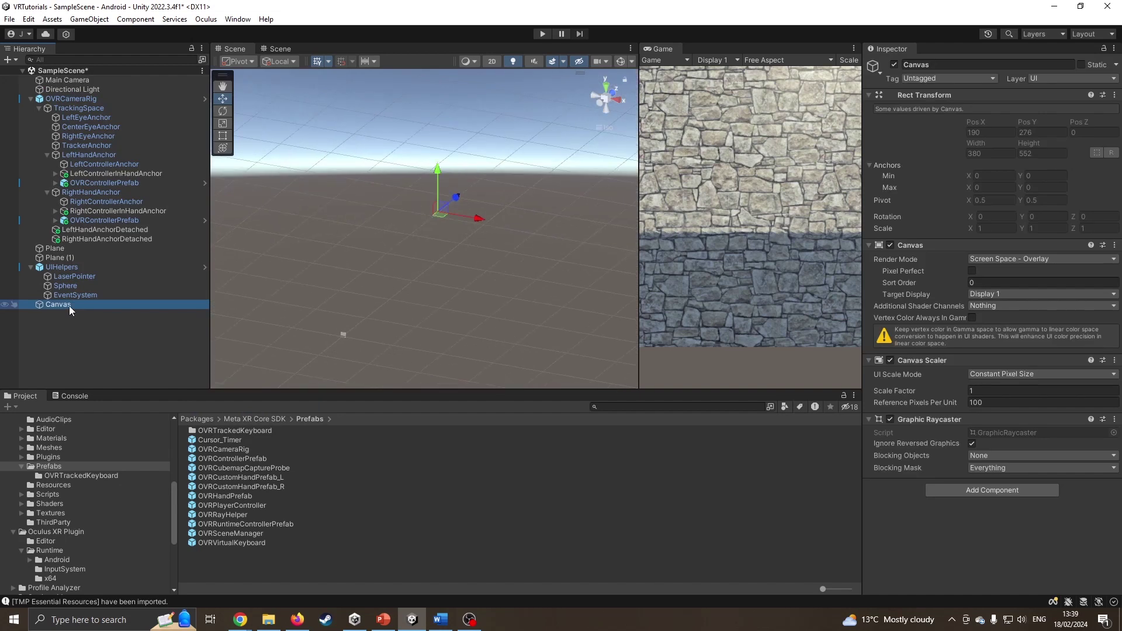
pyautogui.moveTo(376, 254); pyautogui.dragTo(452, 217, button='right')
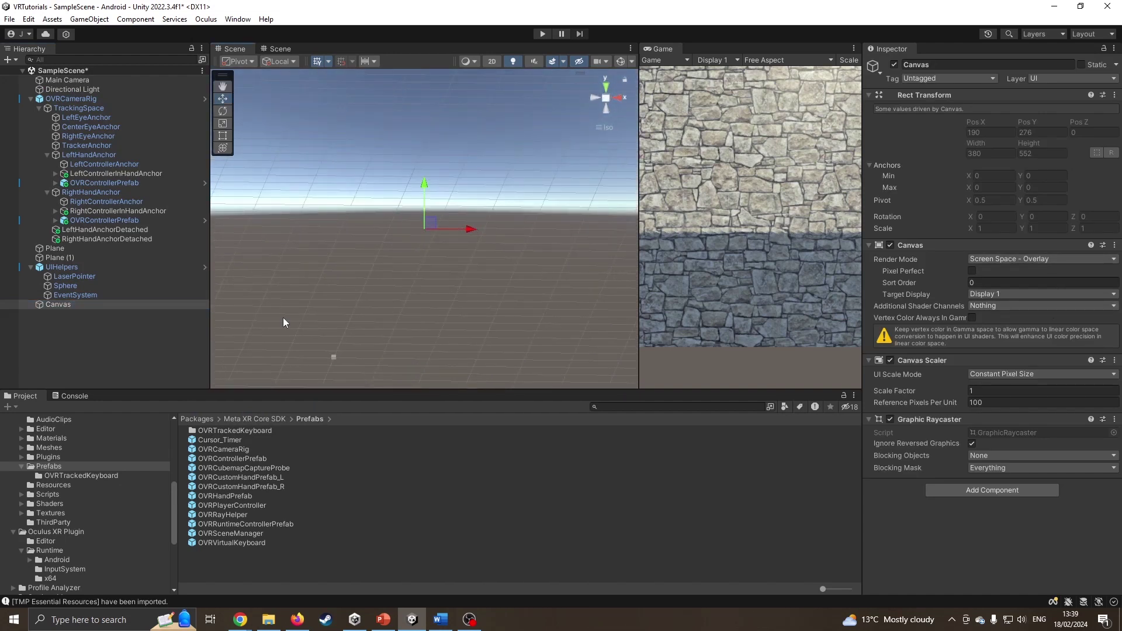
# Step: Add a TextMeshPro text object under the Canvas and name it VRGame
pyautogui.rightClick(59, 307)
pyautogui.moveTo(196, 468)
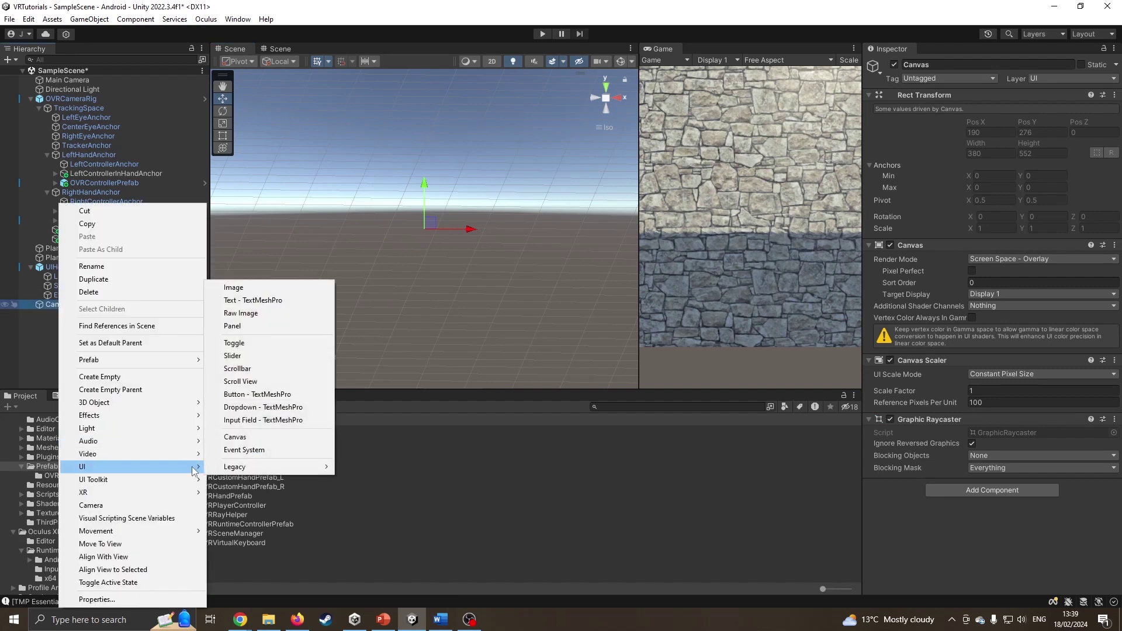
pyautogui.click(274, 302)
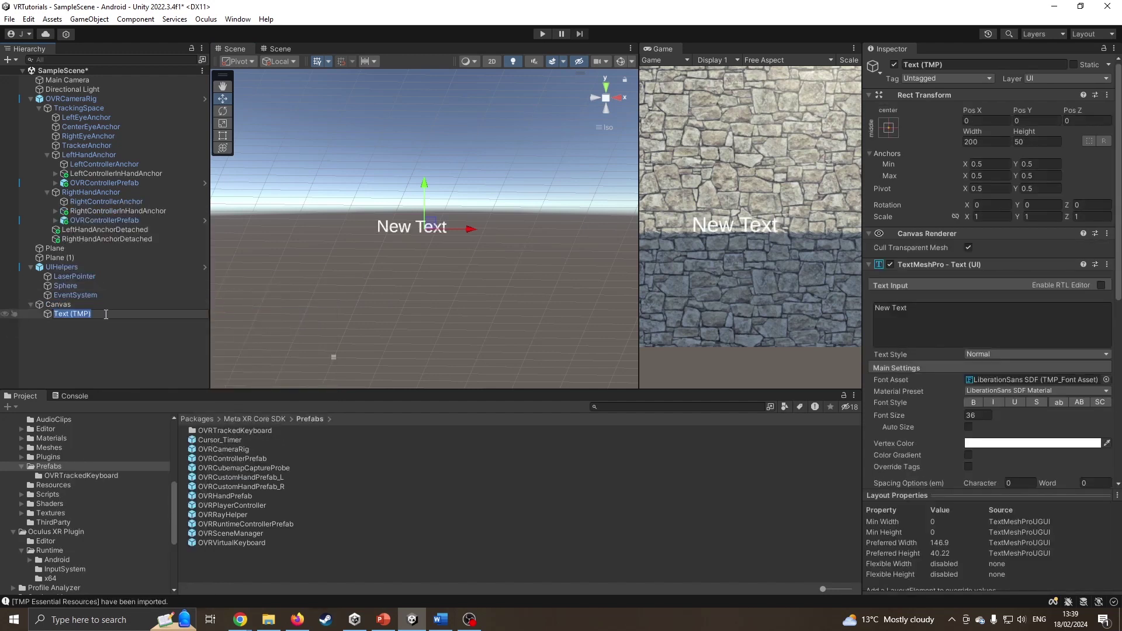
pyautogui.write('VRGame')
pyautogui.press('Return')
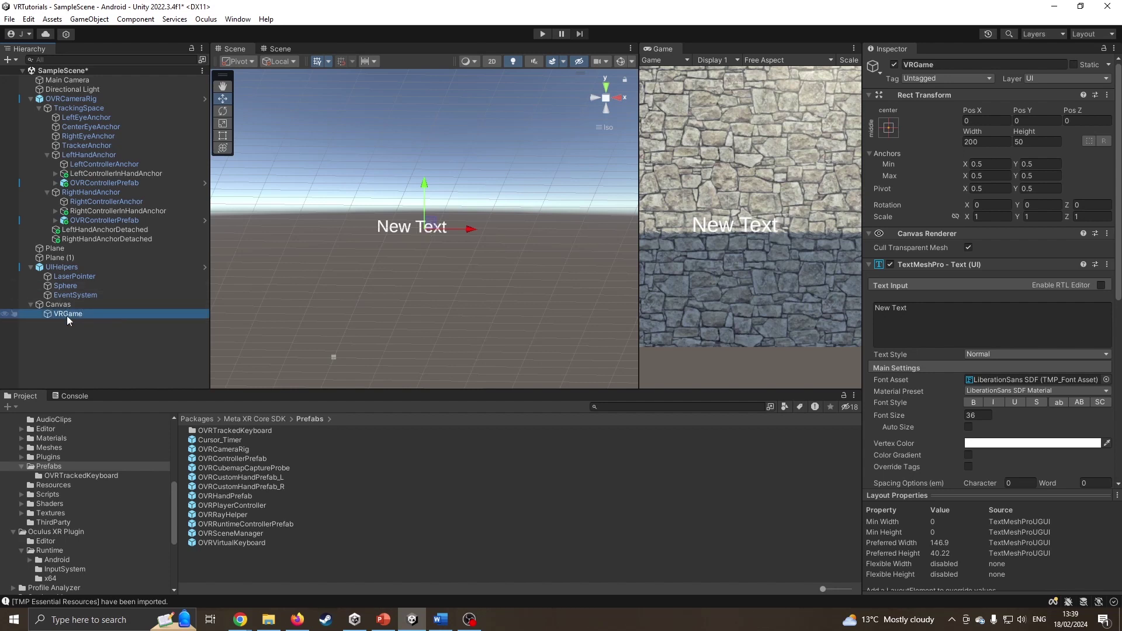
# Step: Add a TextMeshPro button under VRGame and move it below the title text, to a Pos Y of about -45
pyautogui.rightClick(66, 316)
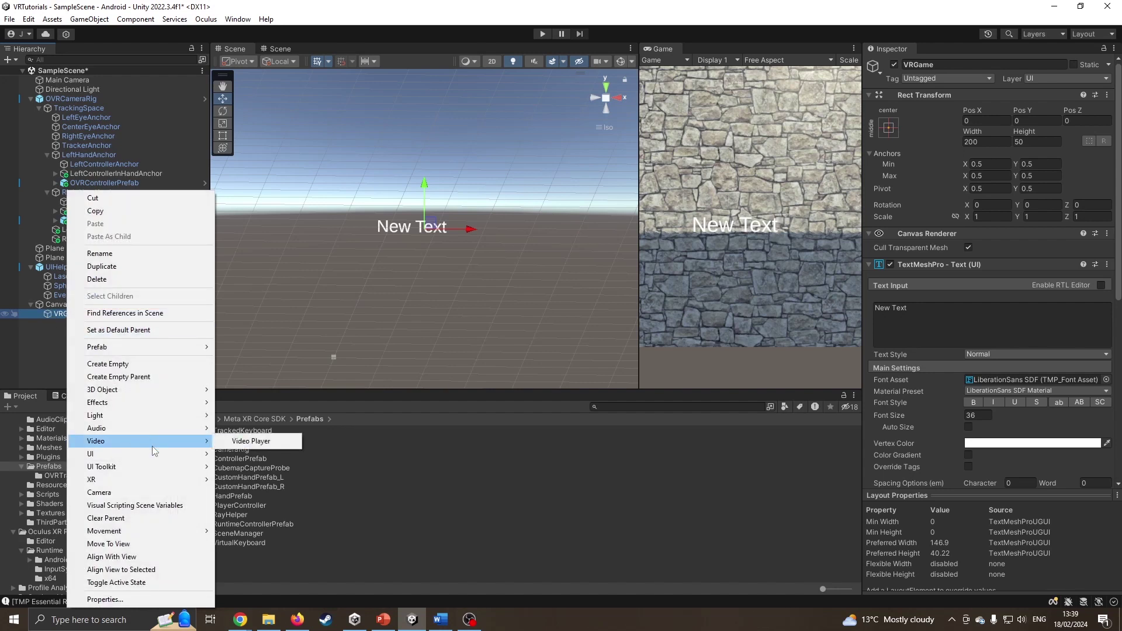
pyautogui.moveTo(153, 454)
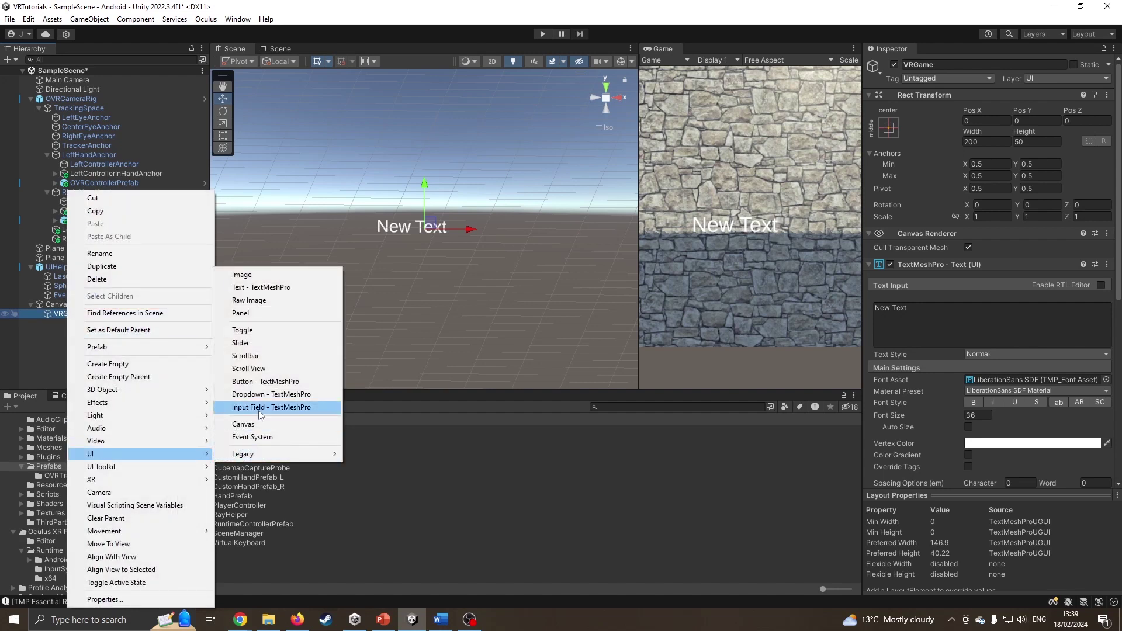
pyautogui.click(295, 381)
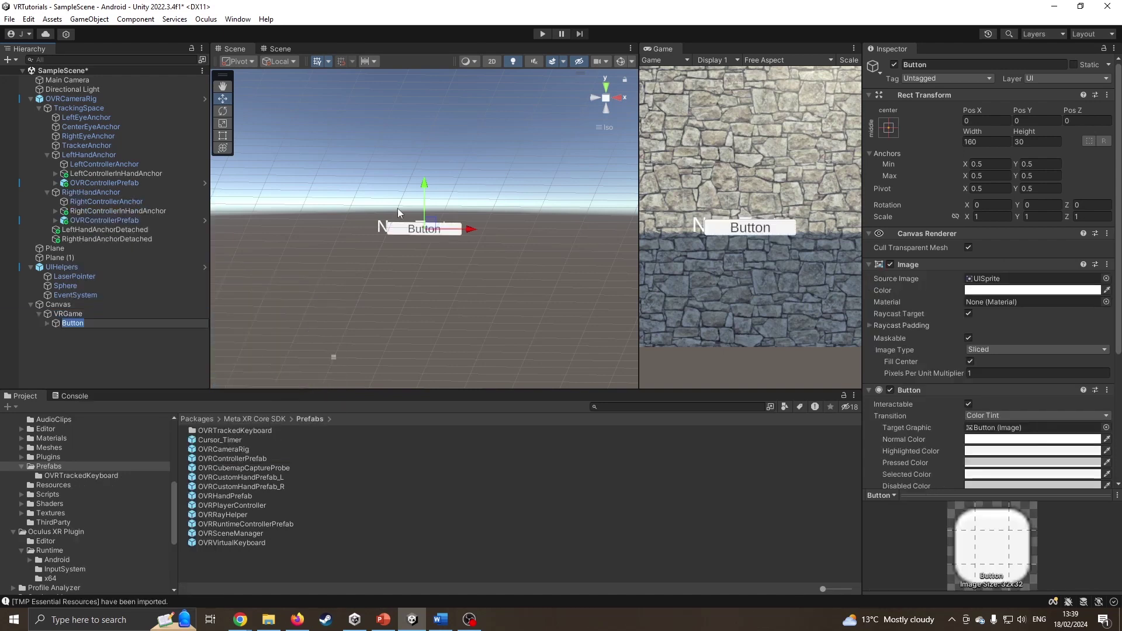
pyautogui.moveTo(425, 184); pyautogui.dragTo(428, 205)
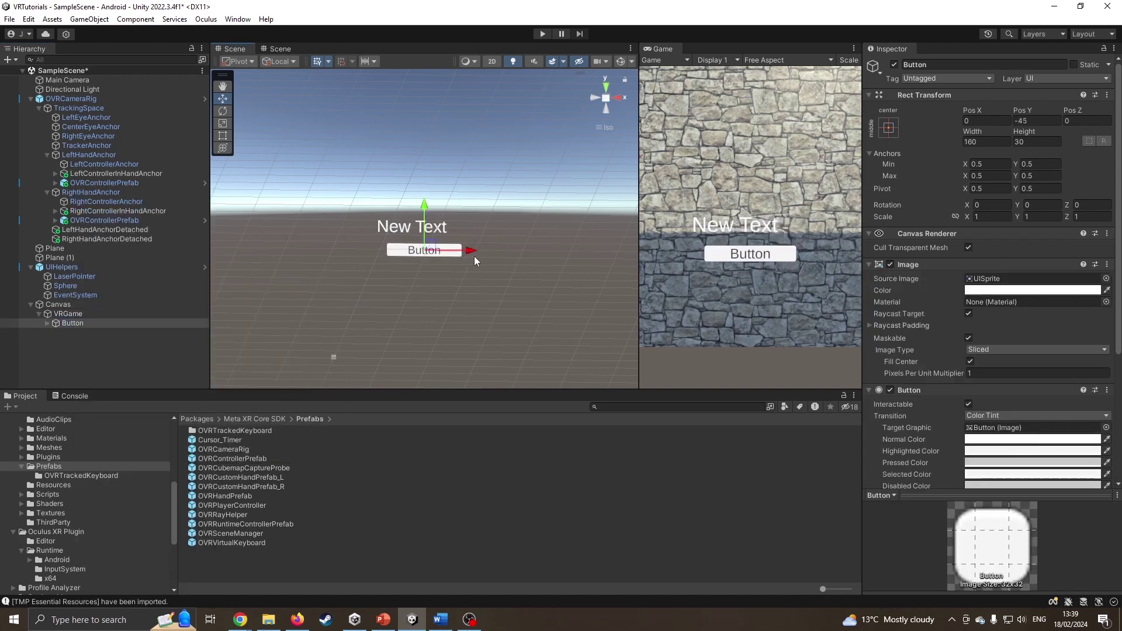
# Step: Set the new button's label text to Play
pyautogui.click(47, 323)
pyautogui.click(82, 332)
pyautogui.click(949, 304)
pyautogui.write('Pla')
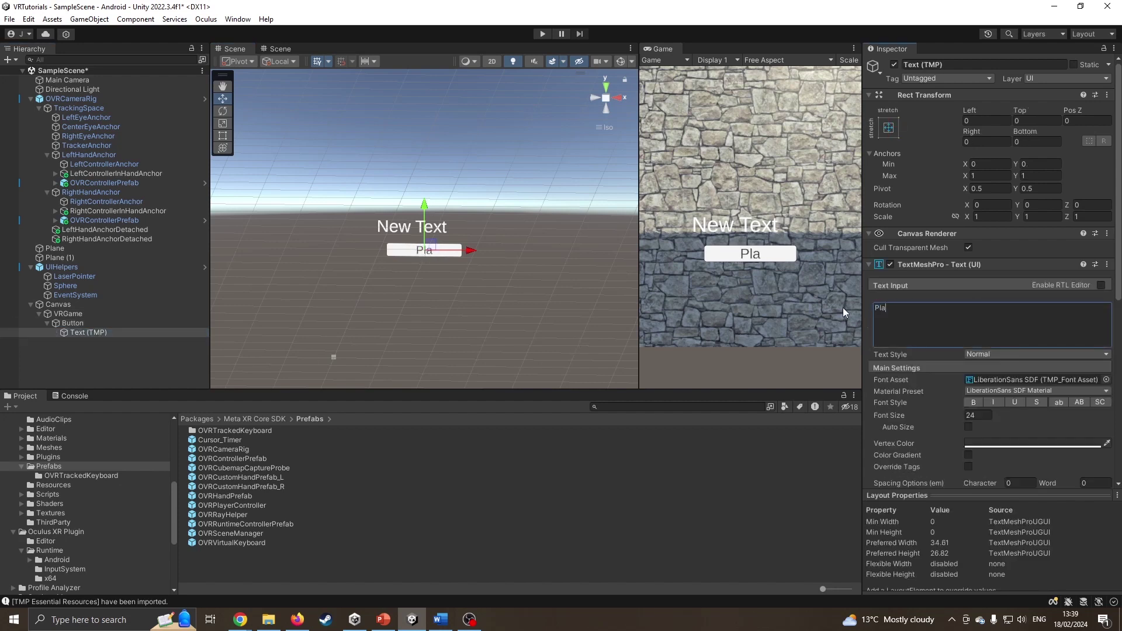
pyautogui.write('y')
# Step: Duplicate the Play button under VRGame
pyautogui.rightClick(76, 323)
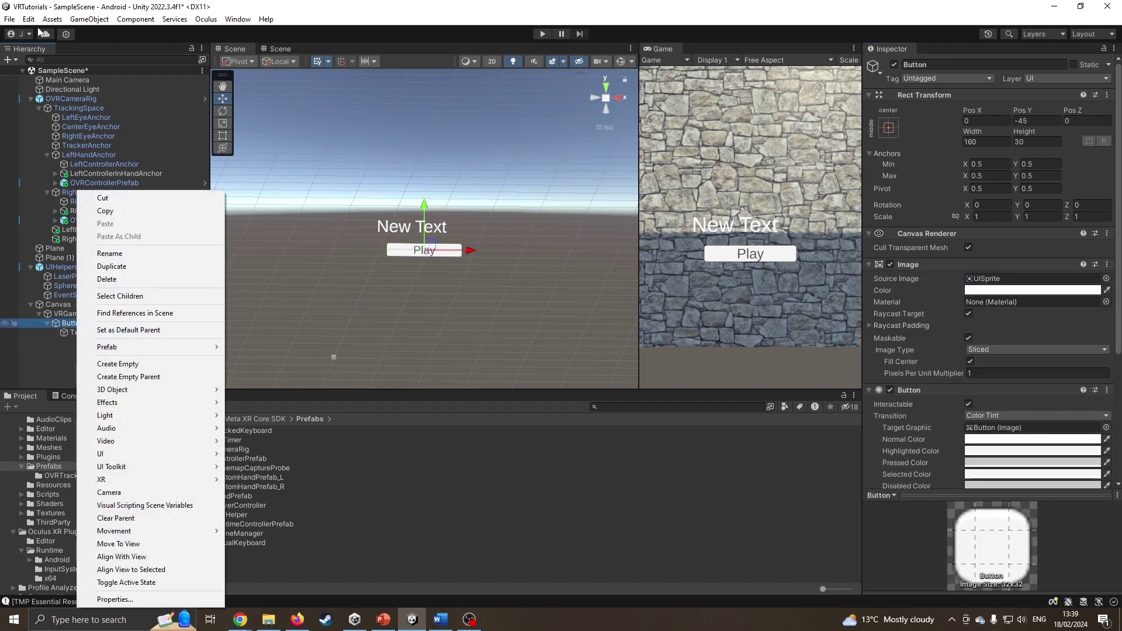
pyautogui.click(79, 19)
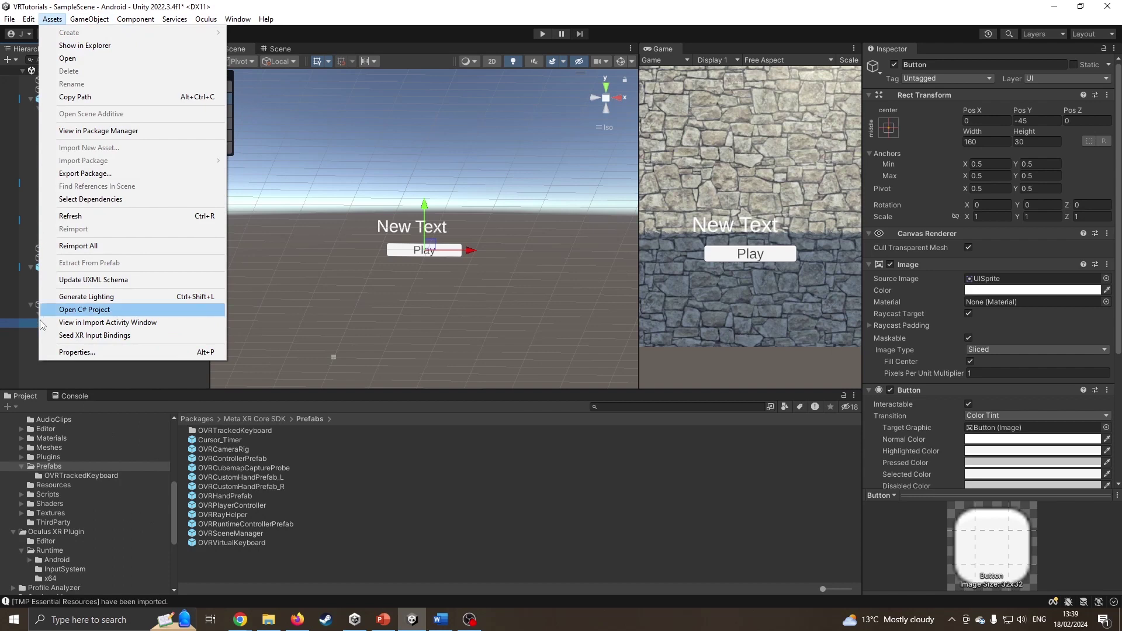
pyautogui.click(47, 329)
pyautogui.click(57, 325)
pyautogui.hotkey('ctrl', 'd')
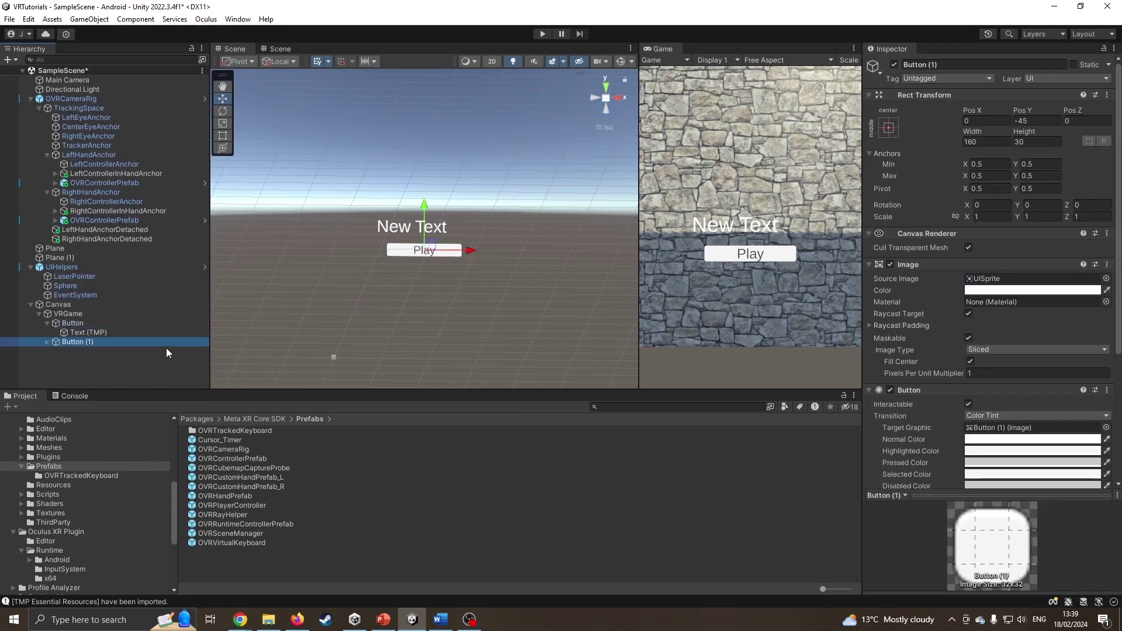
# Step: Change the label text of the duplicated button, Button (1), to Settings
pyautogui.click(46, 341)
pyautogui.click(81, 351)
pyautogui.click(906, 311)
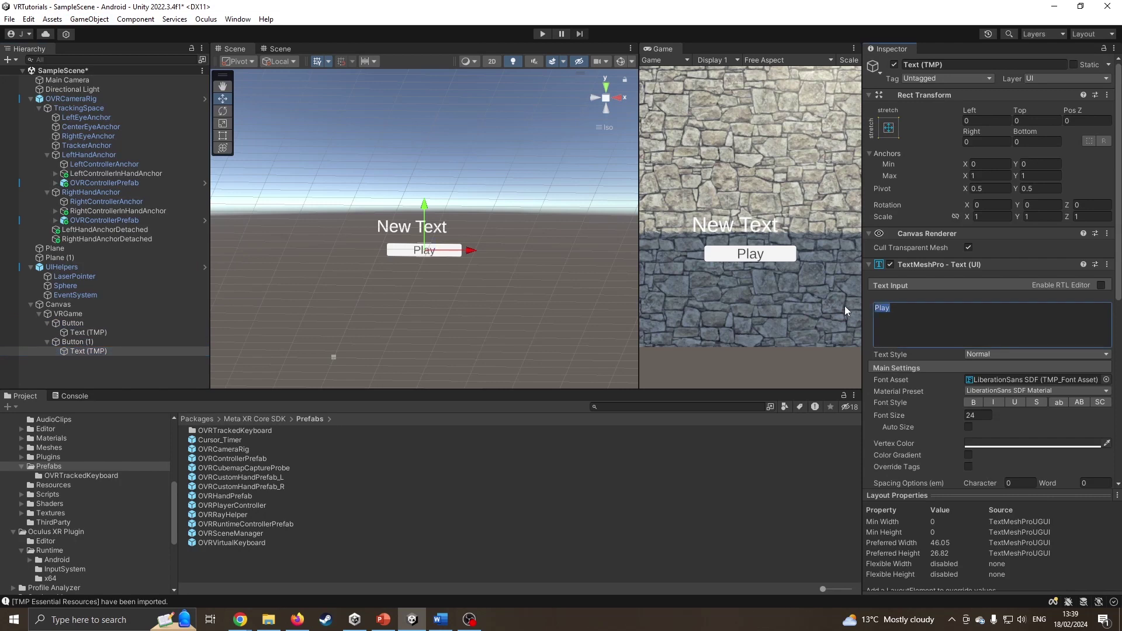
pyautogui.press('BackSpace')
pyautogui.press('BackSpace')
pyautogui.press('BackSpace')
pyautogui.press('BackSpace')
pyautogui.write('Settings')
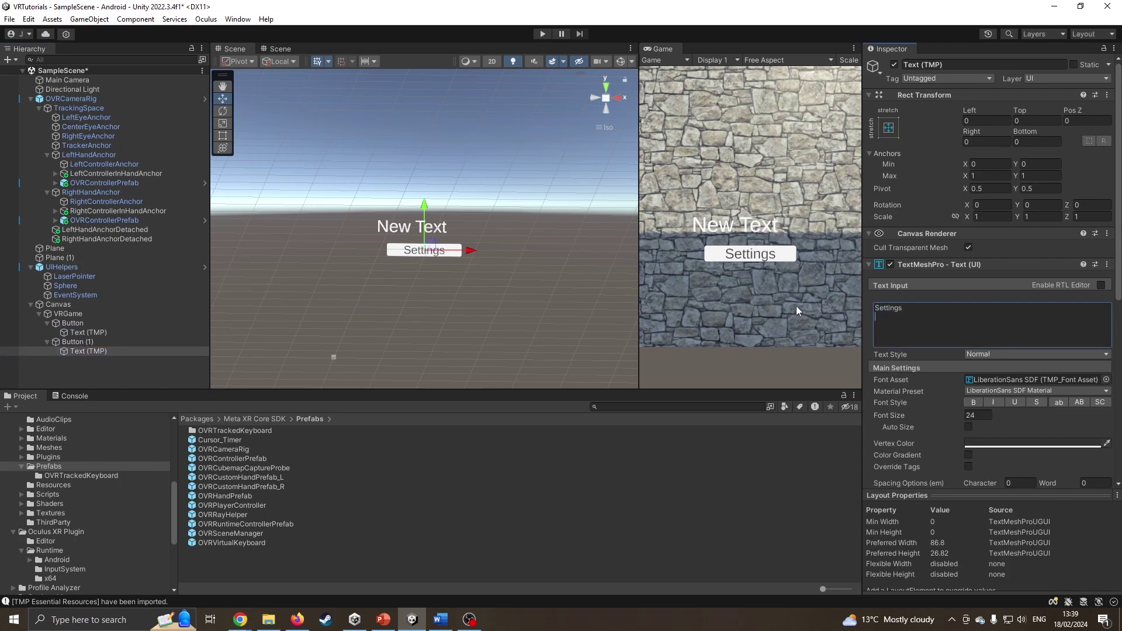
# Step: Duplicate the Settings button and change the copy's label text to Quit
pyautogui.rightClick(69, 343)
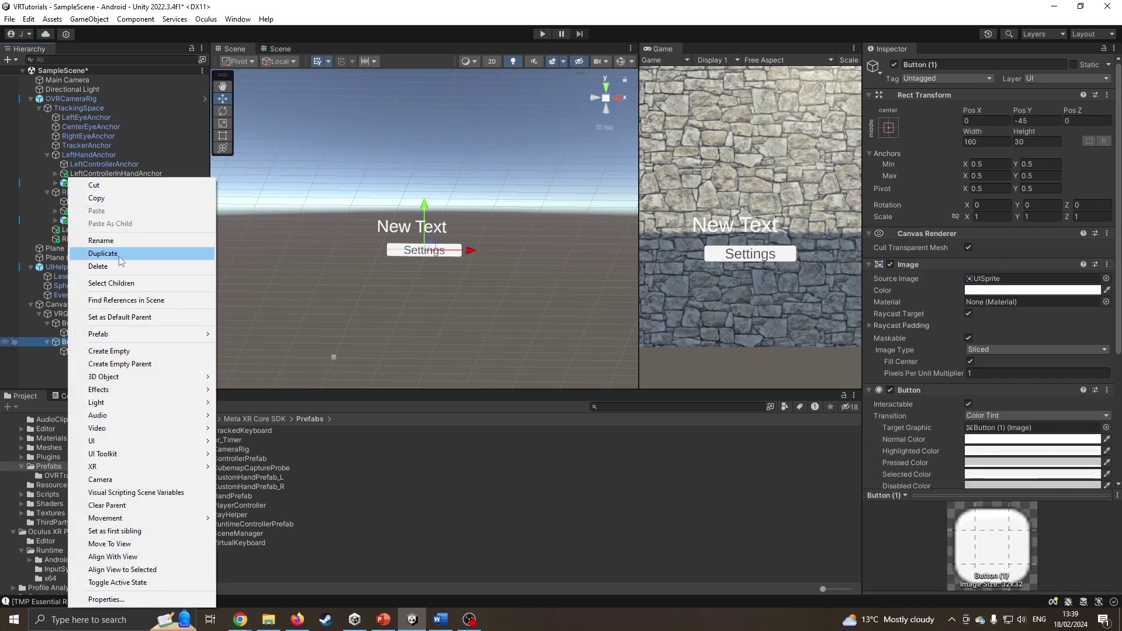
pyautogui.click(103, 253)
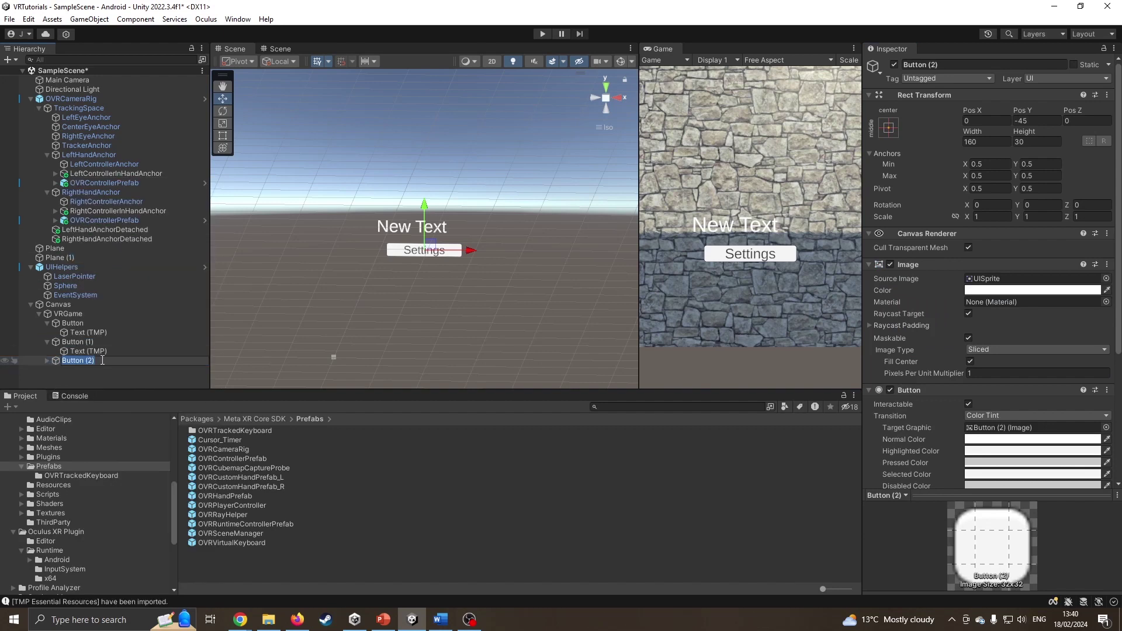
pyautogui.click(45, 359)
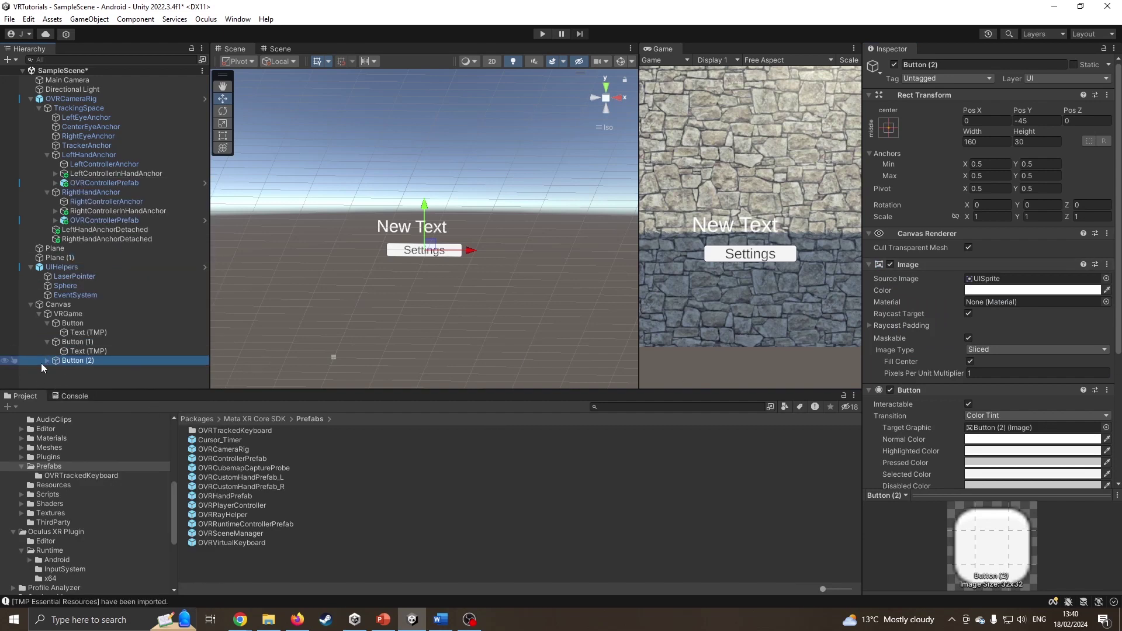
pyautogui.click(47, 360)
pyautogui.click(88, 370)
pyautogui.click(879, 311)
pyautogui.hotkey('ctrl', 'a')
pyautogui.write('Qui')
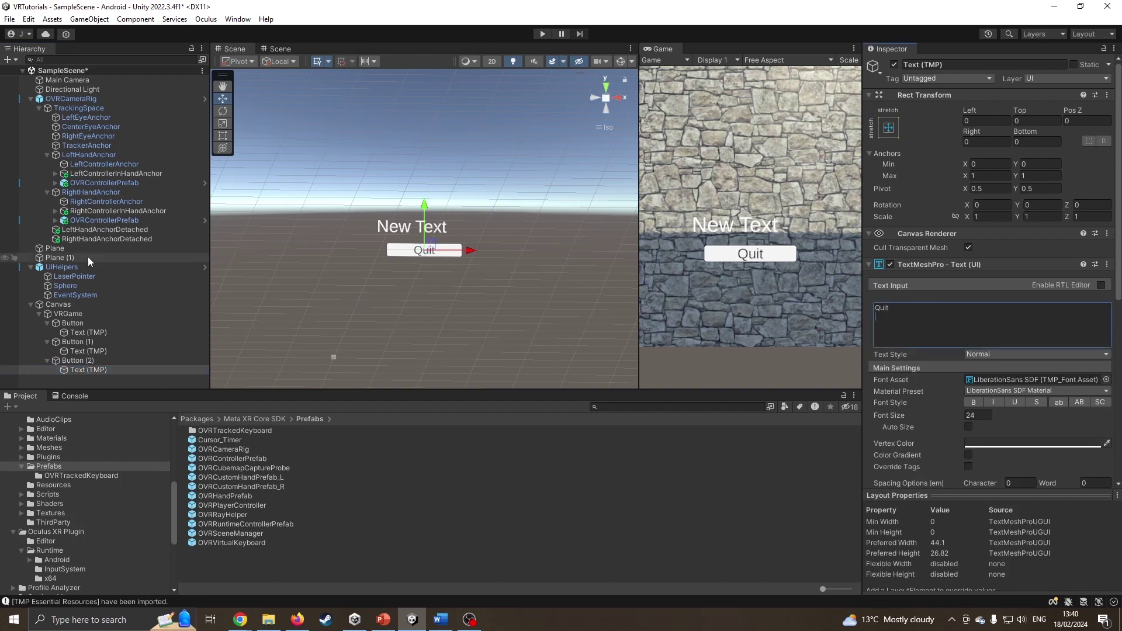
# Step: Move the Settings button below Play and the Quit button below Settings, with Quit at a Pos Y of about -114
pyautogui.click(99, 324)
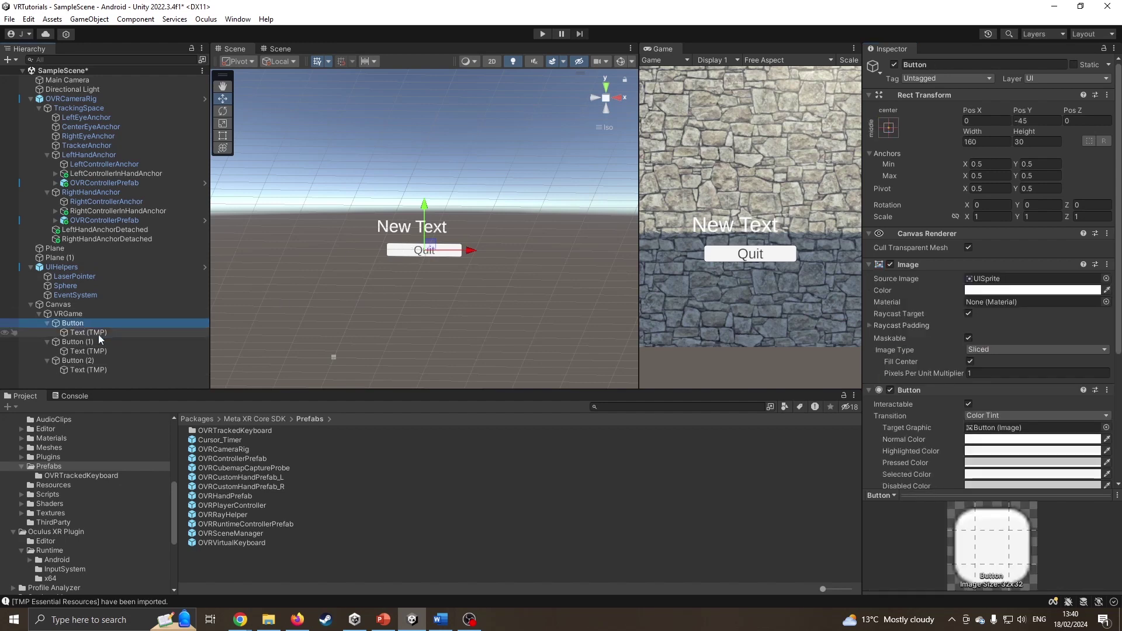
pyautogui.click(93, 342)
pyautogui.click(426, 206)
pyautogui.moveTo(425, 205); pyautogui.dragTo(425, 222)
pyautogui.click(77, 360)
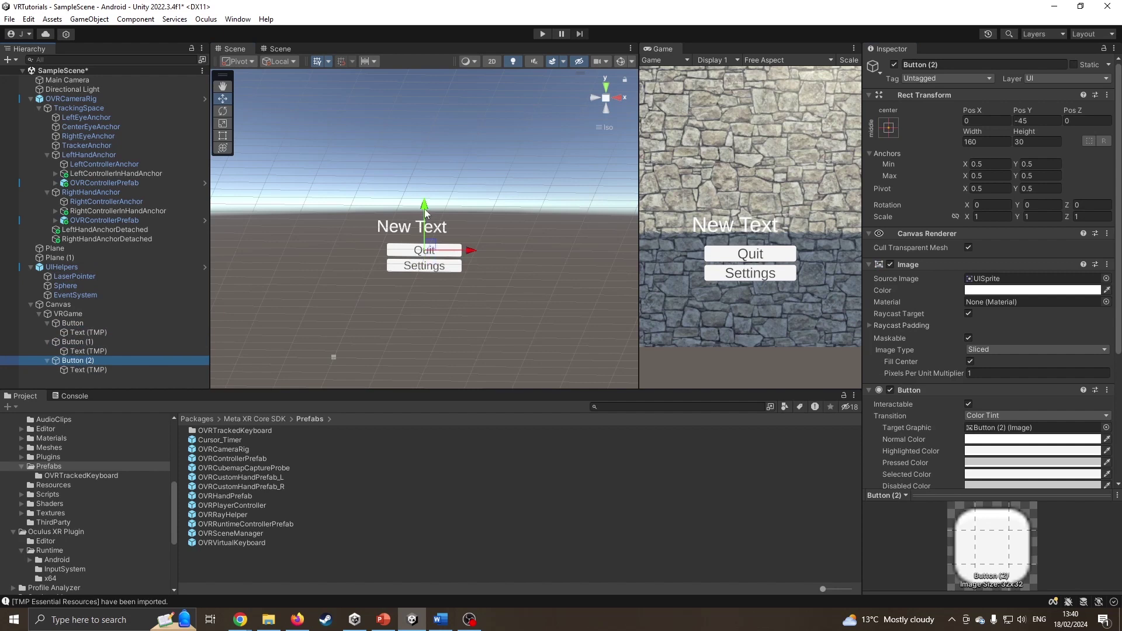
pyautogui.moveTo(425, 212); pyautogui.dragTo(426, 245)
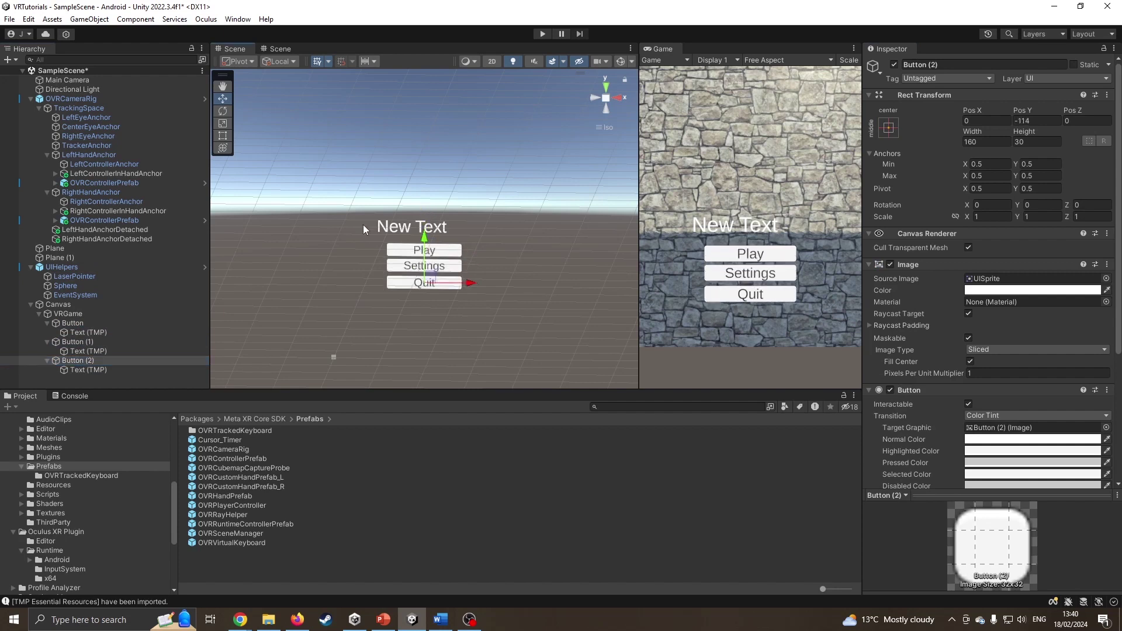
# Step: Replace the title's placeholder text on the VRGame object with VRGame
pyautogui.click(76, 317)
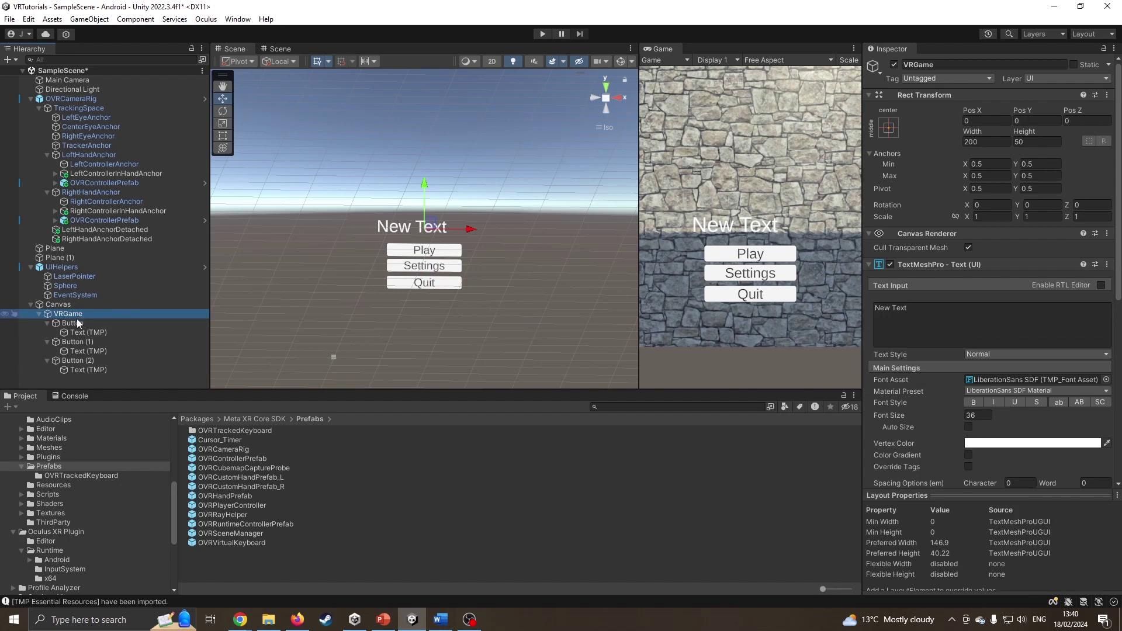
pyautogui.click(875, 323)
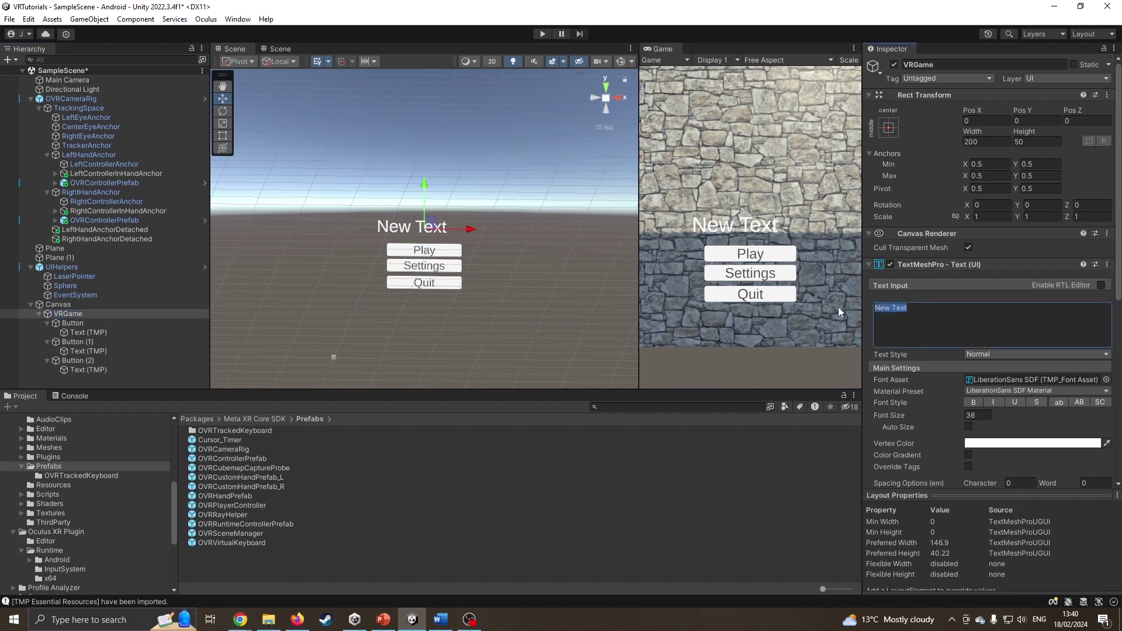
pyautogui.write('VRGame')
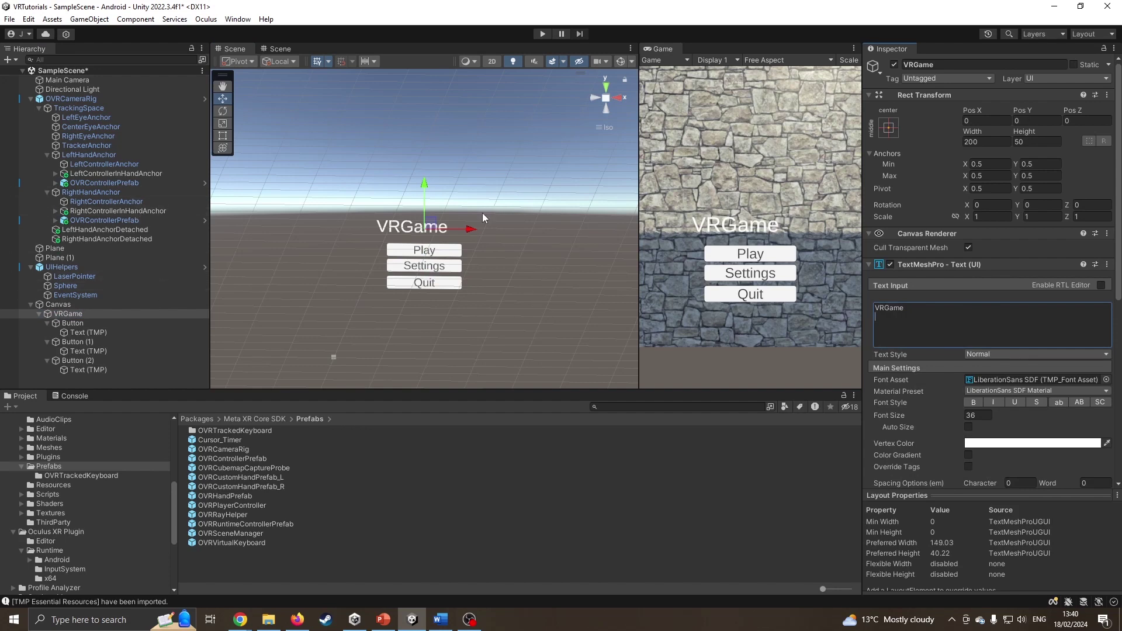
# Step: Adjust the VRGame title horizontally, together with its buttons, to a Pos X of about -1
pyautogui.moveTo(474, 229); pyautogui.dragTo(467, 228)
pyautogui.click(73, 323)
pyautogui.click(67, 314)
pyautogui.click(78, 321)
pyautogui.click(78, 319)
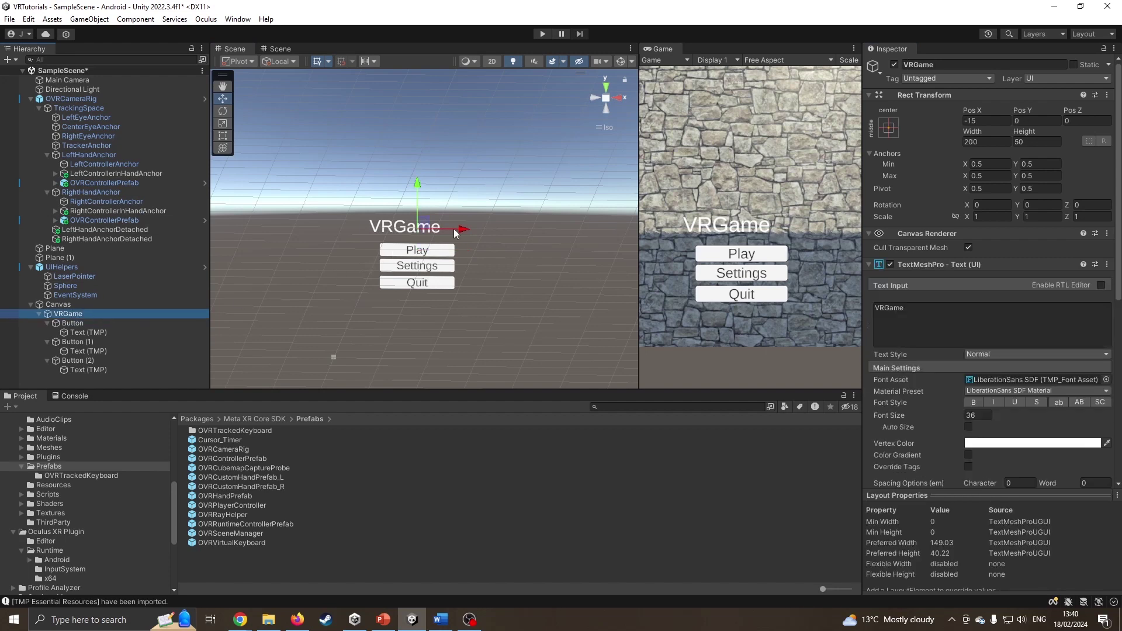
pyautogui.moveTo(474, 227); pyautogui.dragTo(481, 227)
# Step: Select all three buttons with their labels and shift them horizontally so they sit centred beneath the VRGame title
pyautogui.click(79, 323)
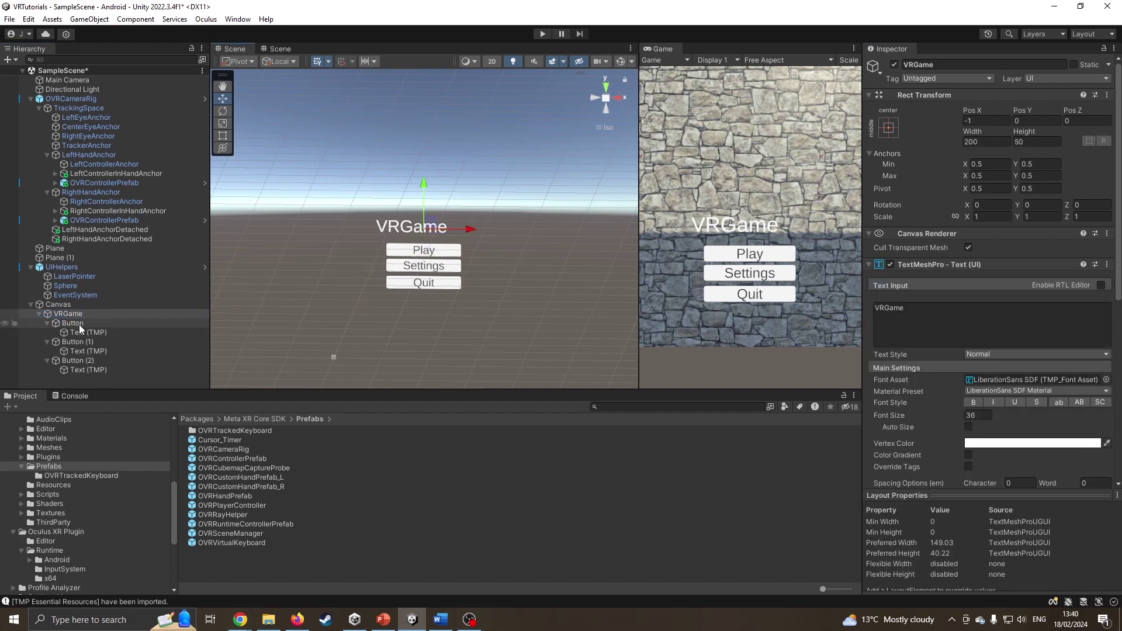
pyautogui.keyDown('shift'); pyautogui.click(78, 360); pyautogui.keyUp('shift')
pyautogui.moveTo(468, 284)
pyautogui.mouseDown()
pyautogui.moveTo(455, 285)
pyautogui.moveTo(469, 283)
pyautogui.mouseUp()
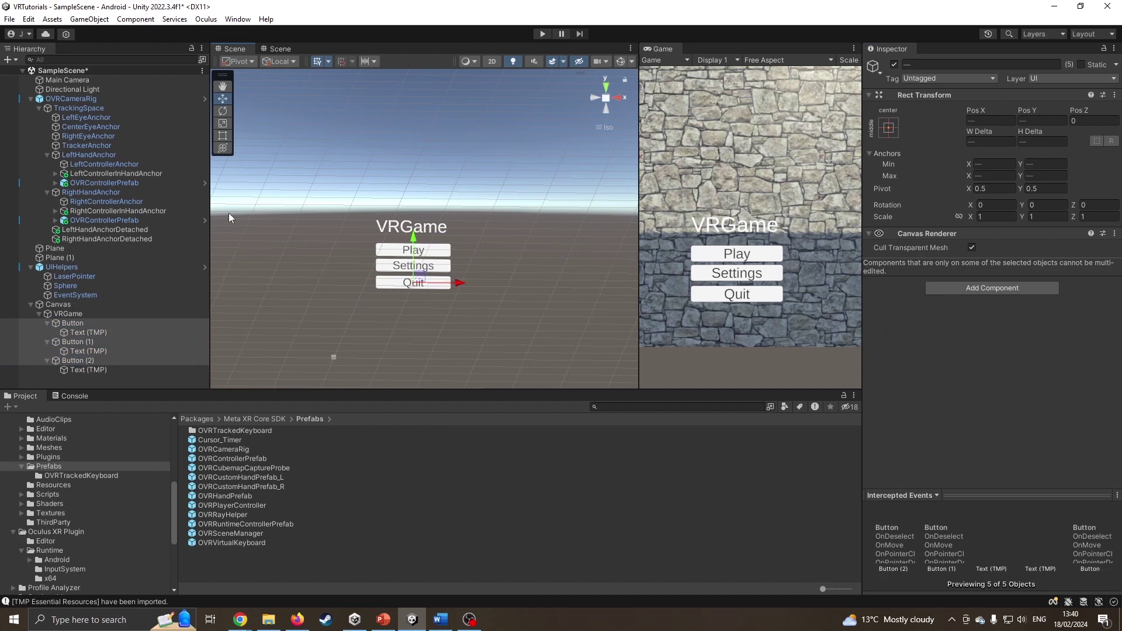
# Step: Compare the Canvas with the OVRCameraRig in the scene and set the Canvas's Render Mode to World Space
pyautogui.click(65, 305)
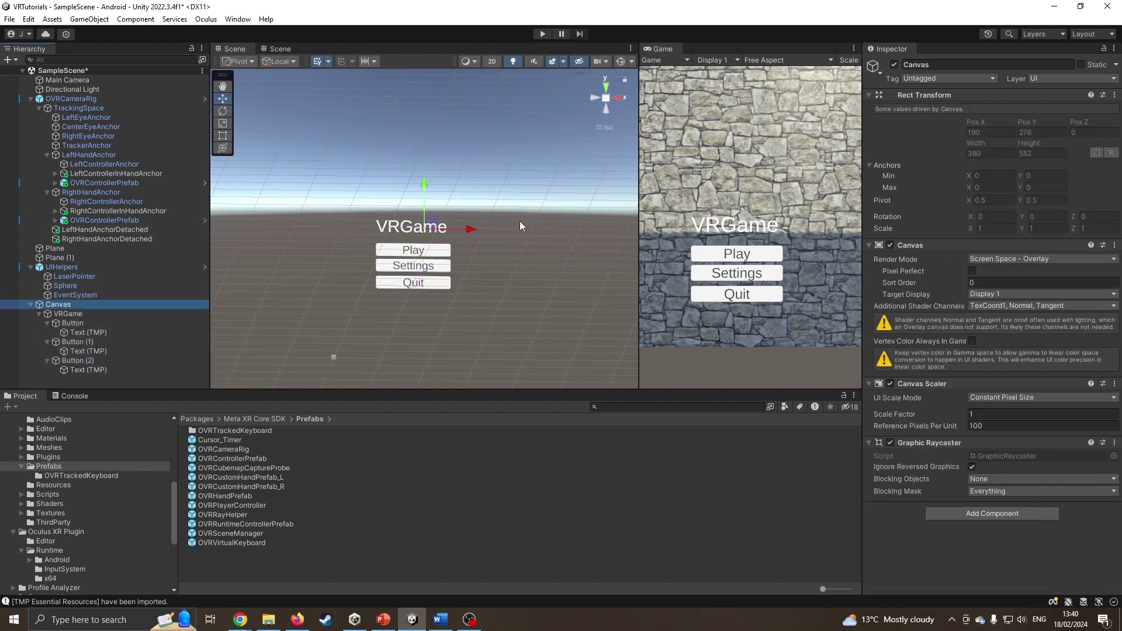
pyautogui.keyDown('alt'); pyautogui.moveTo(517, 237); pyautogui.dragTo(477, 274); pyautogui.keyUp('alt')
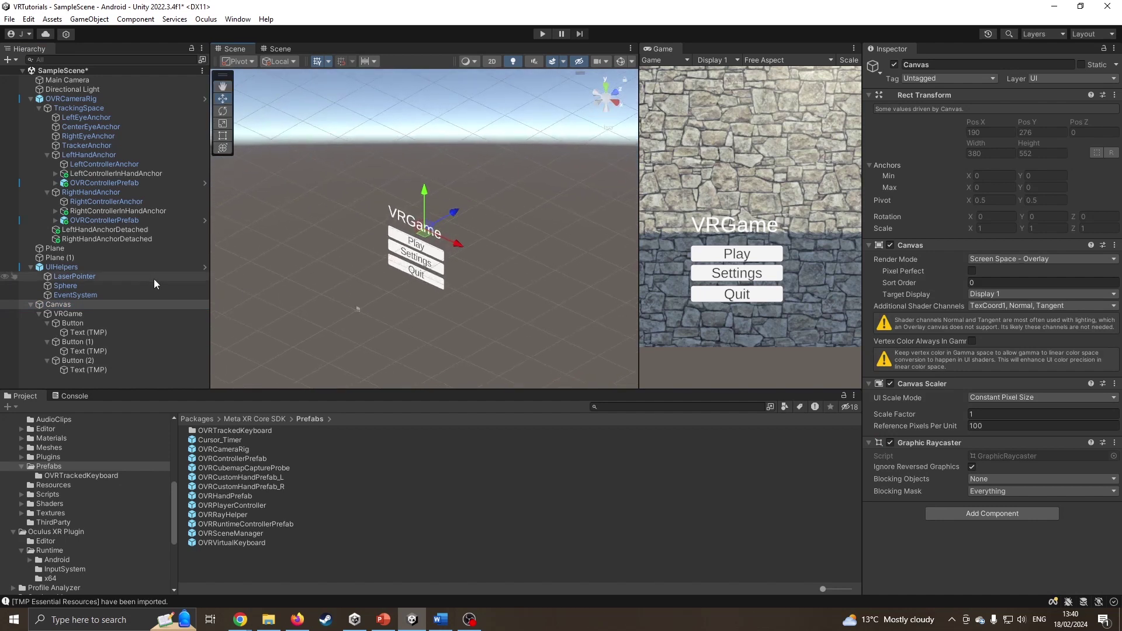
pyautogui.click(71, 98)
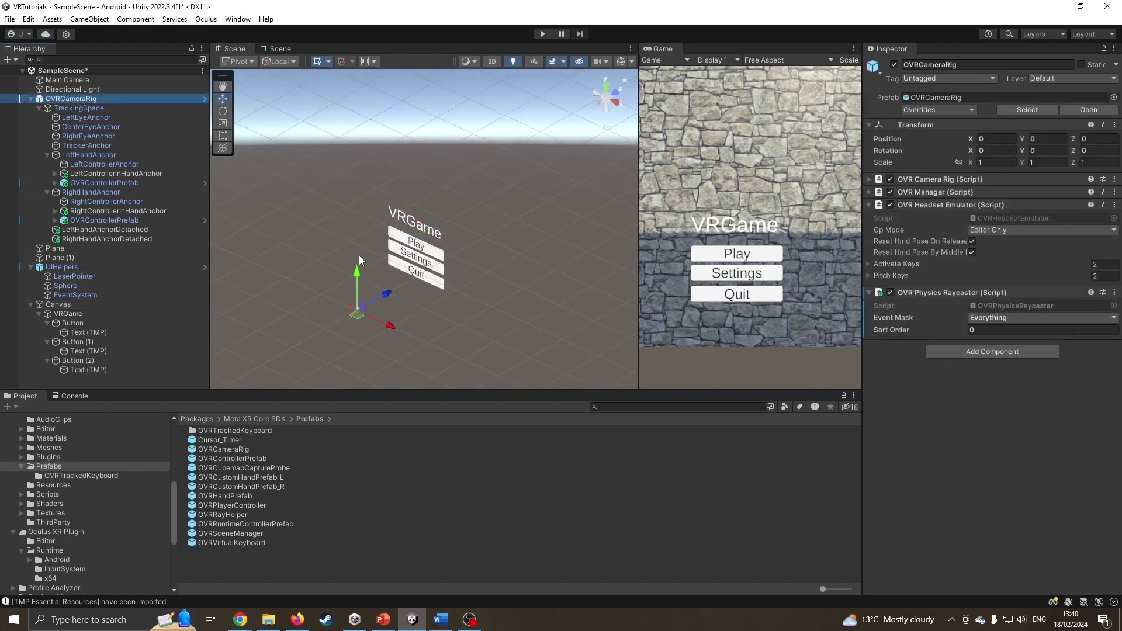
pyautogui.press('f')
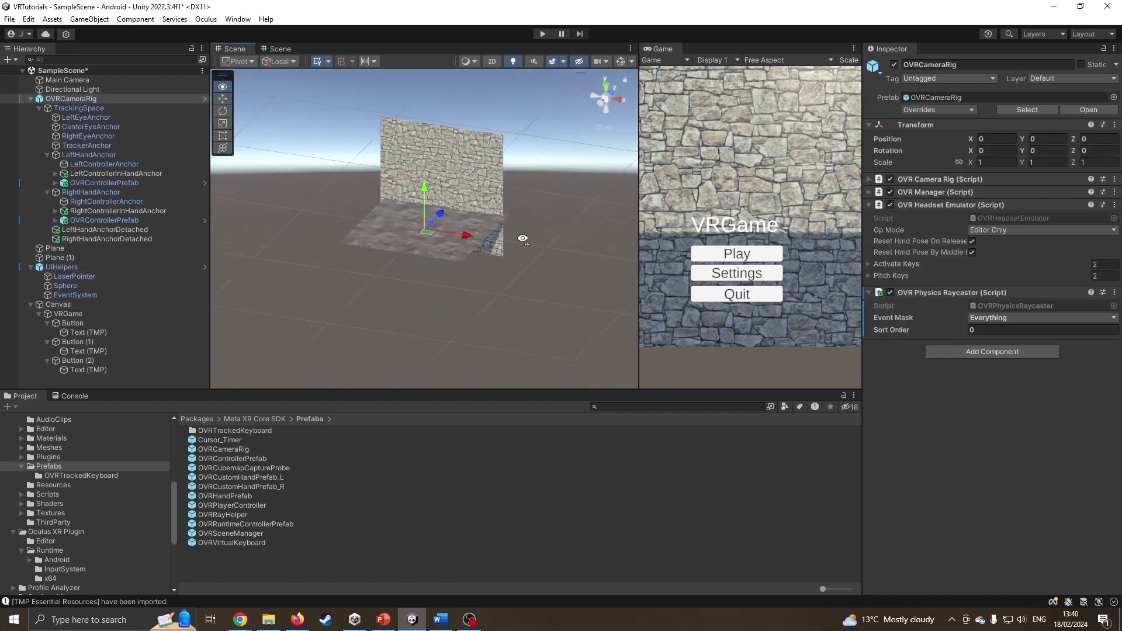
pyautogui.scroll(-10, 509, 215)
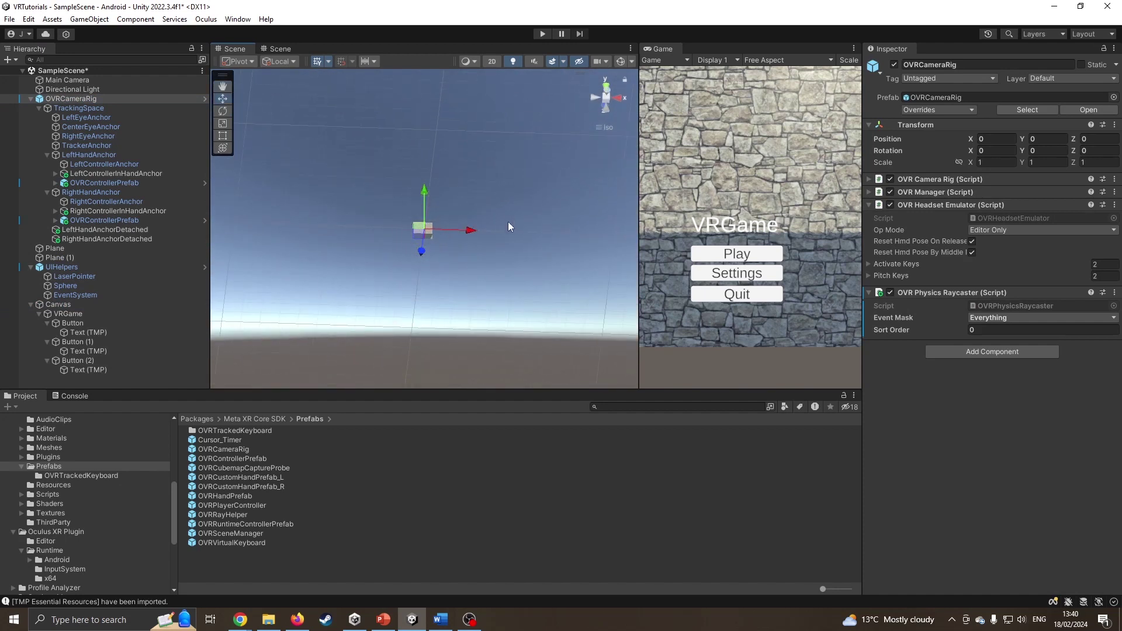
pyautogui.scroll(-2, 506, 224)
pyautogui.click(64, 305)
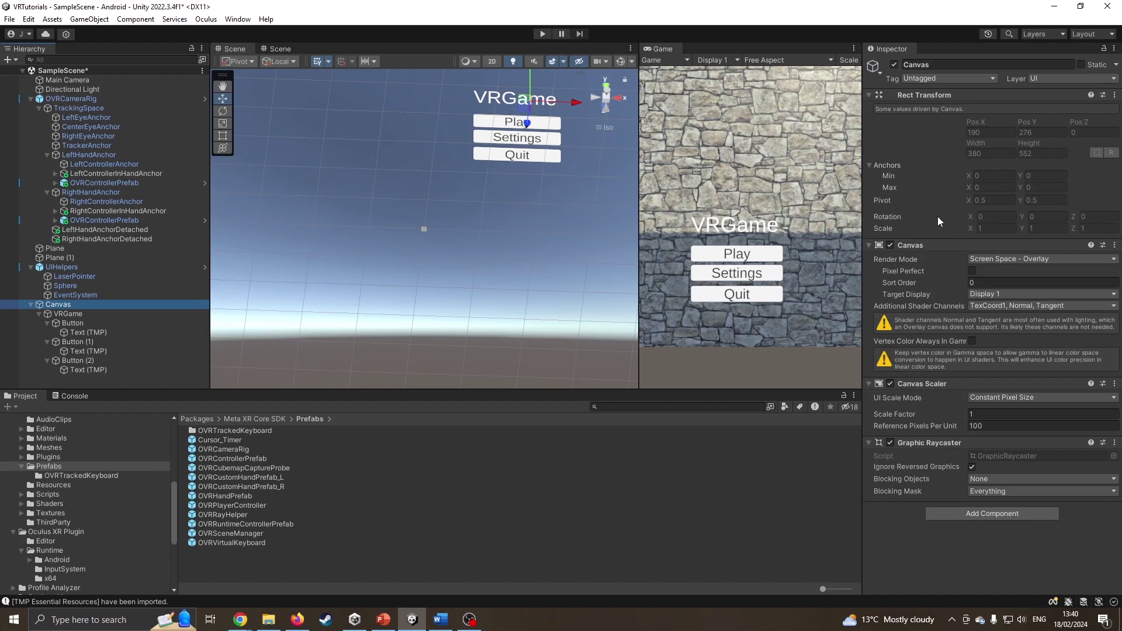
pyautogui.click(998, 258)
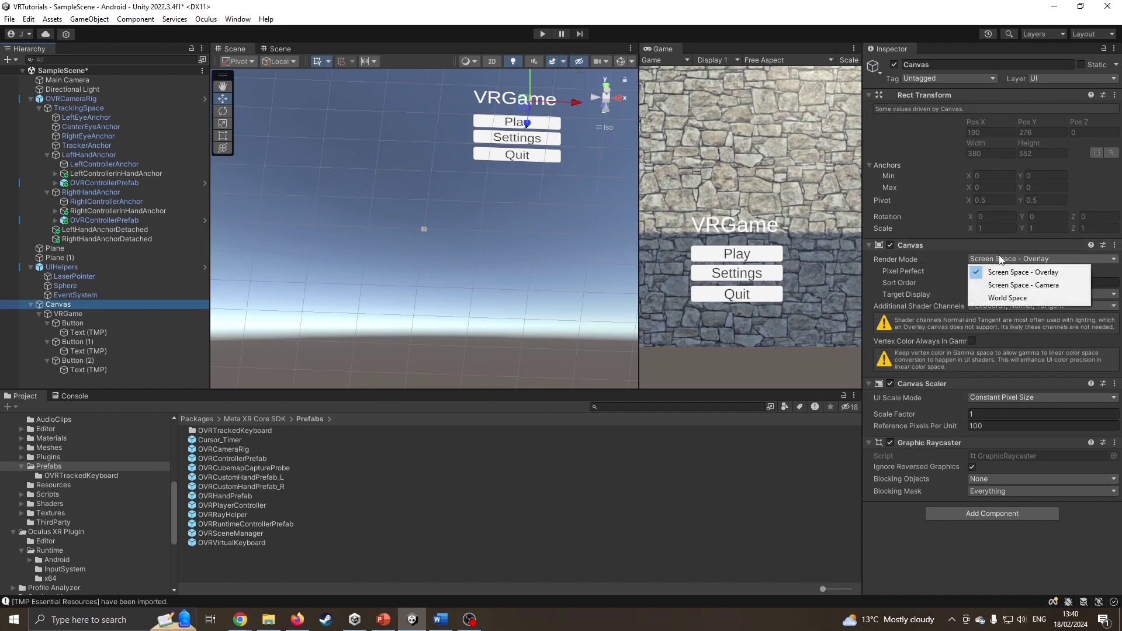
pyautogui.click(1006, 298)
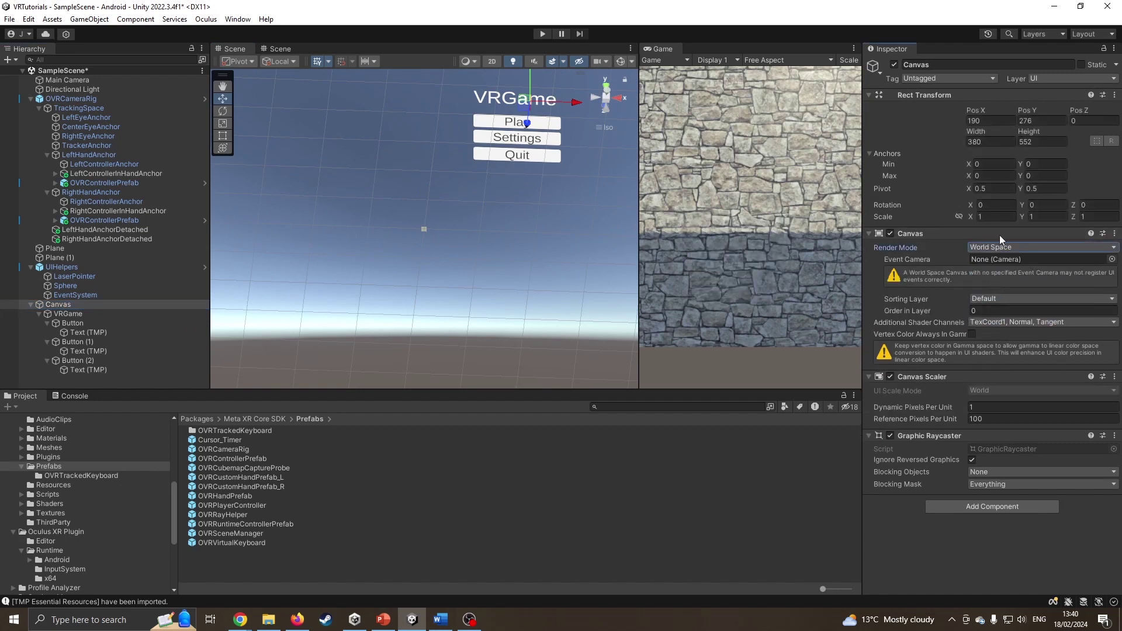
# Step: Set the Canvas's Pos X and Pos Y to 0
pyautogui.click(999, 118)
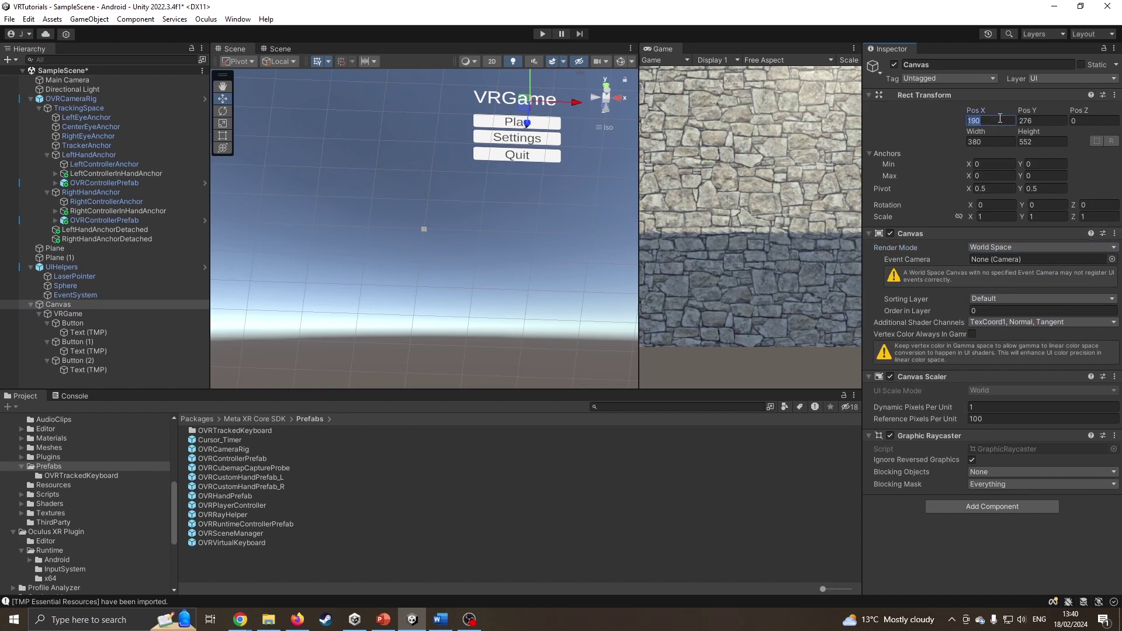
pyautogui.write('0')
pyautogui.press('Tab')
pyautogui.write('0')
pyautogui.press('Tab')
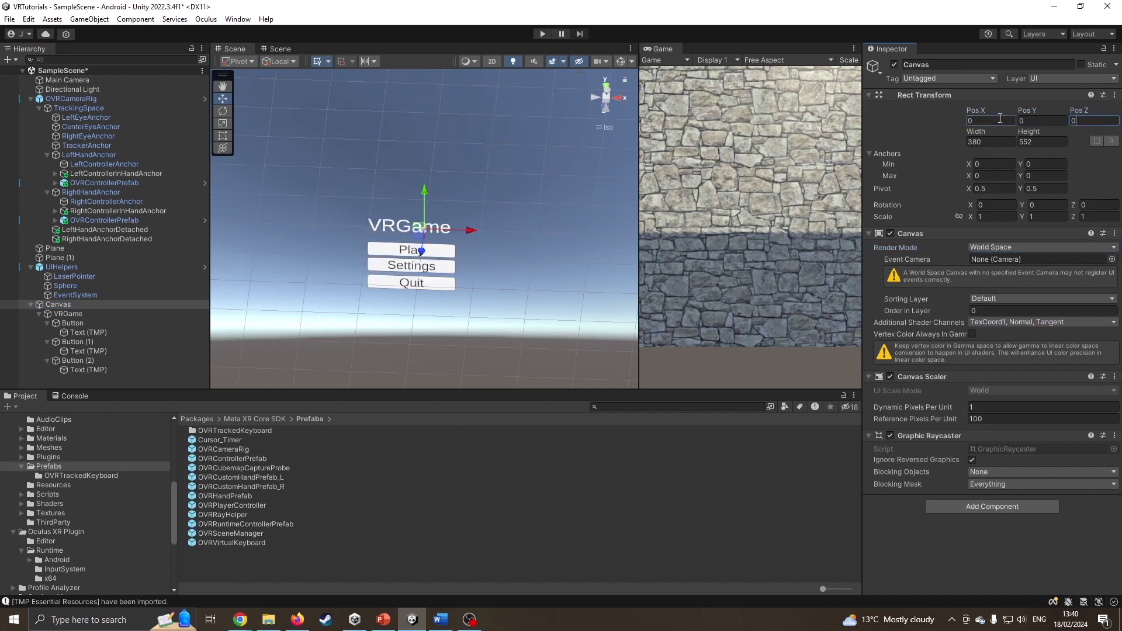
# Step: Scale the Canvas to 0.01 on the X, Y and Z axes and focus the Scene view on it
pyautogui.click(993, 217)
pyautogui.click(997, 217)
pyautogui.press('BackSpace')
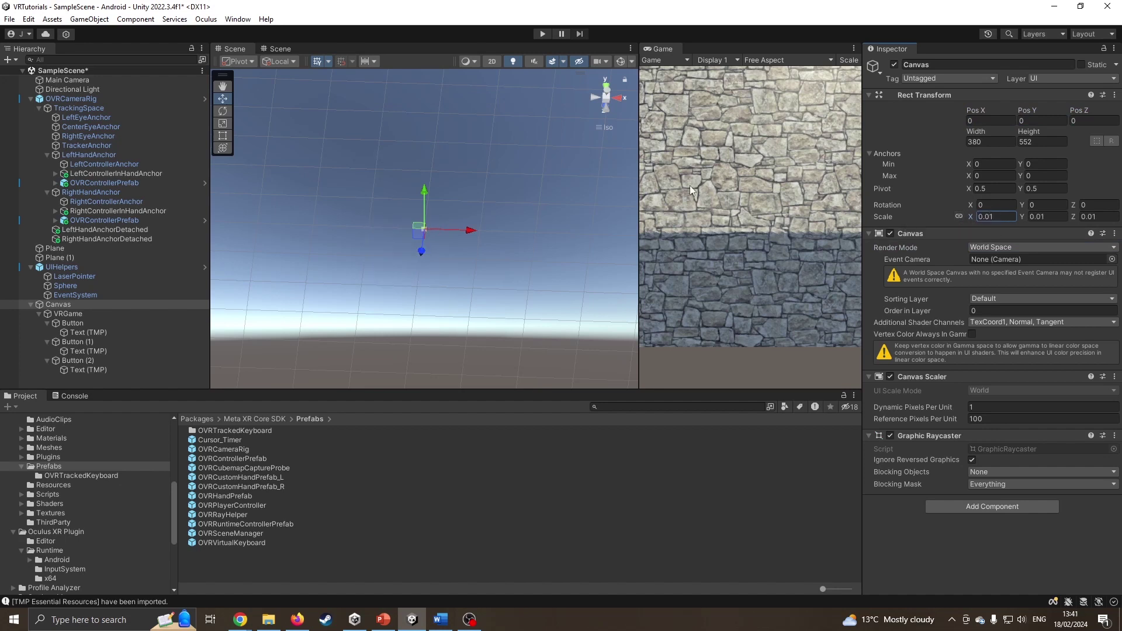
pyautogui.doubleClick(78, 305)
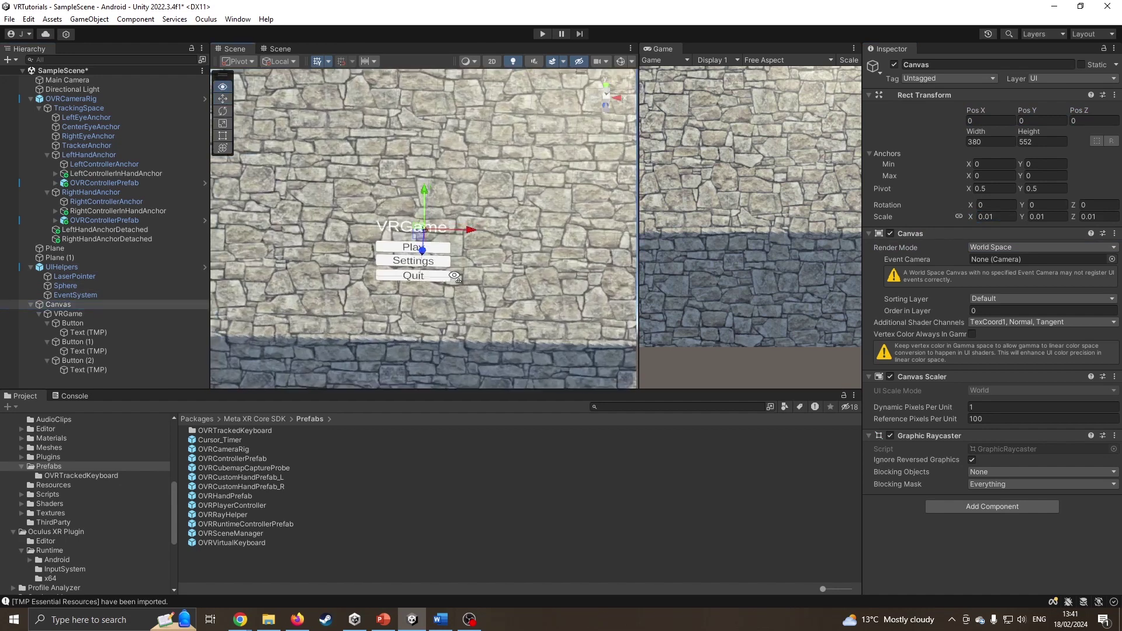
# Step: Raise the Canvas to a Pos Y of about 2.06 and move it forward to a Pos Z of about 2.99
pyautogui.keyDown('alt'); pyautogui.moveTo(435, 282); pyautogui.dragTo(205, 267); pyautogui.keyUp('alt')
pyautogui.moveTo(429, 186); pyautogui.dragTo(426, 110)
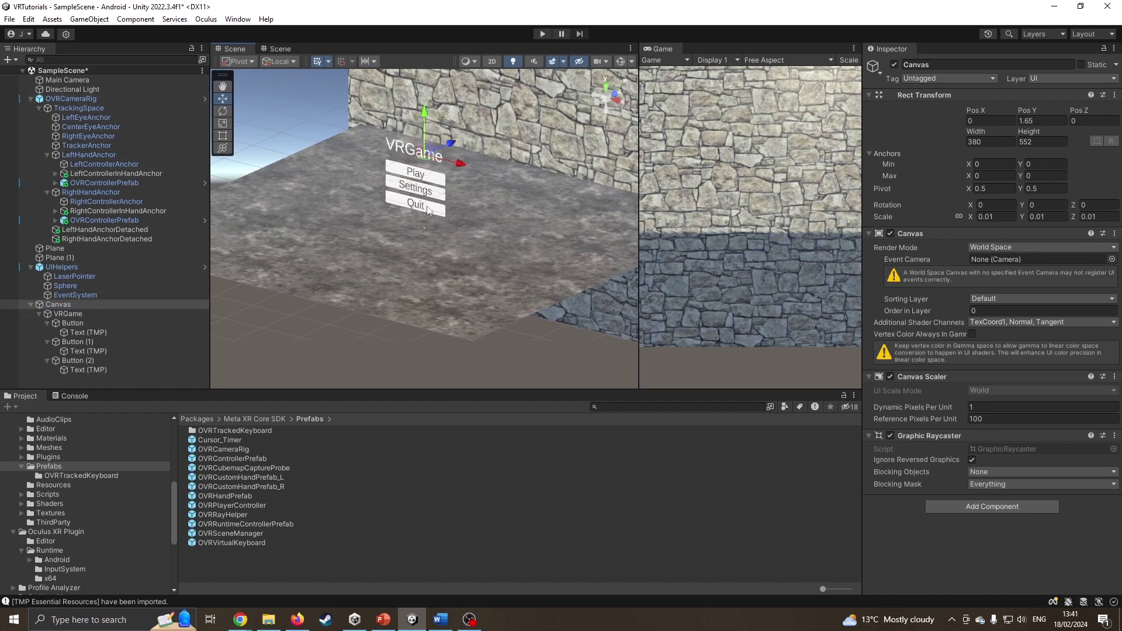
pyautogui.moveTo(450, 143); pyautogui.dragTo(497, 84)
pyautogui.scroll(-1, 510, 122)
pyautogui.keyDown('alt'); pyautogui.moveTo(471, 122); pyautogui.dragTo(483, 163); pyautogui.keyUp('alt')
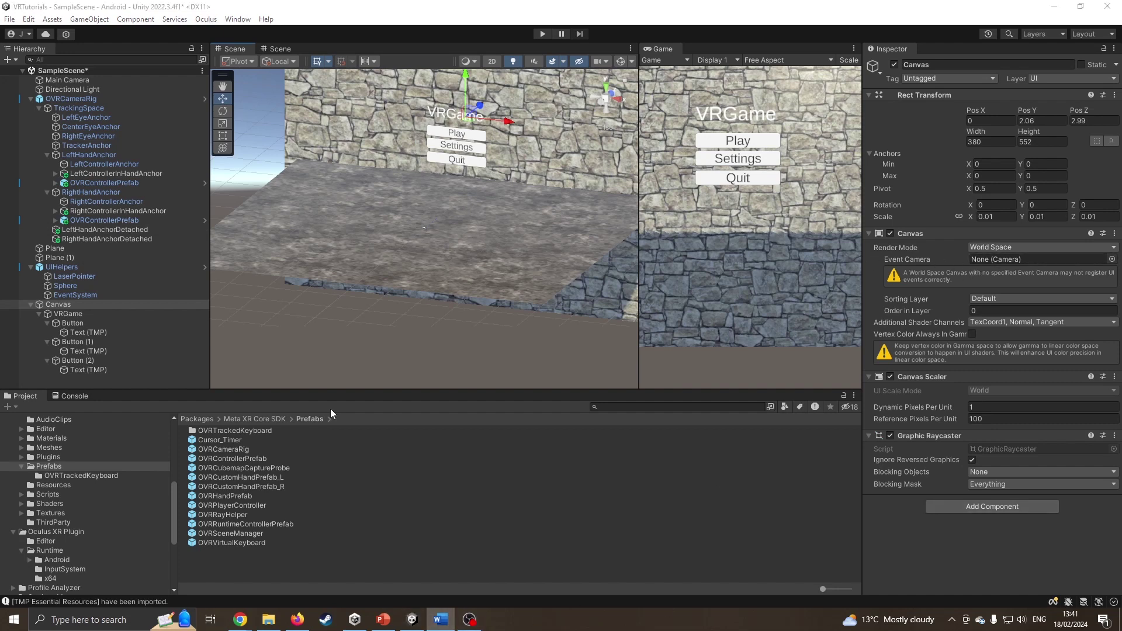
# Step: Delete the Main Camera and assign CenterEyeAnchor as the Canvas's Event Camera
pyautogui.click(65, 79)
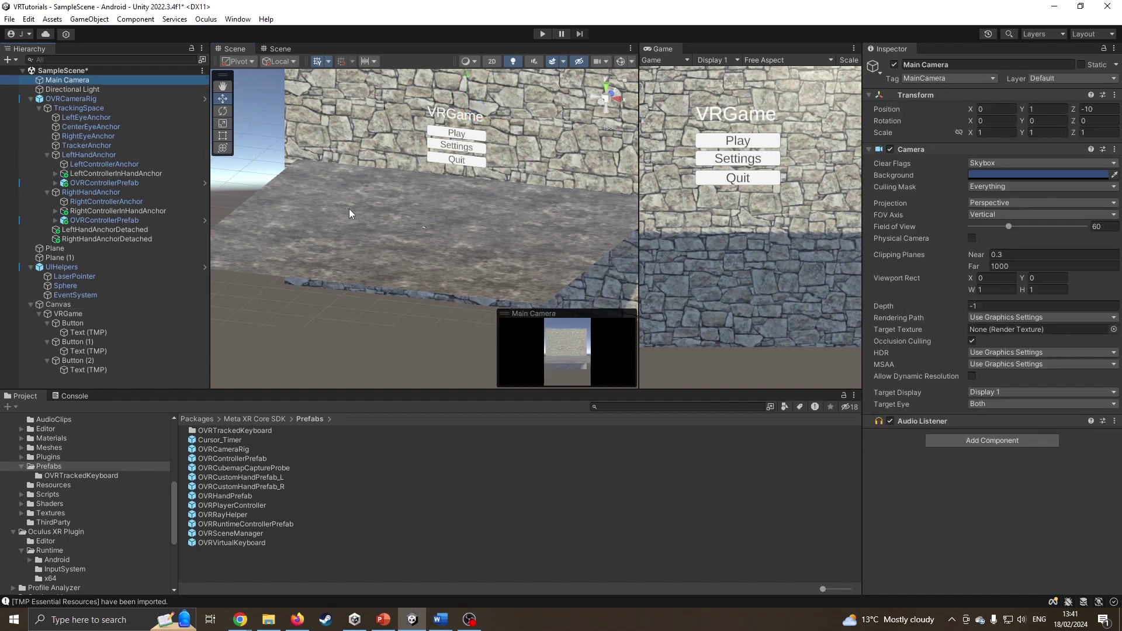
pyautogui.press('Delete')
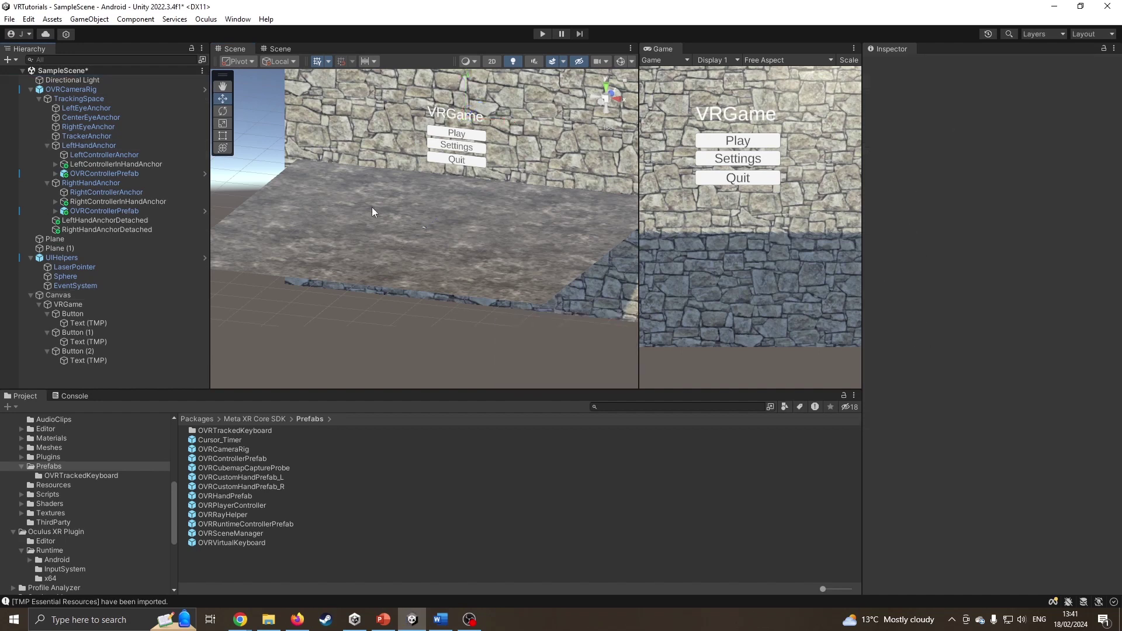
pyautogui.click(95, 118)
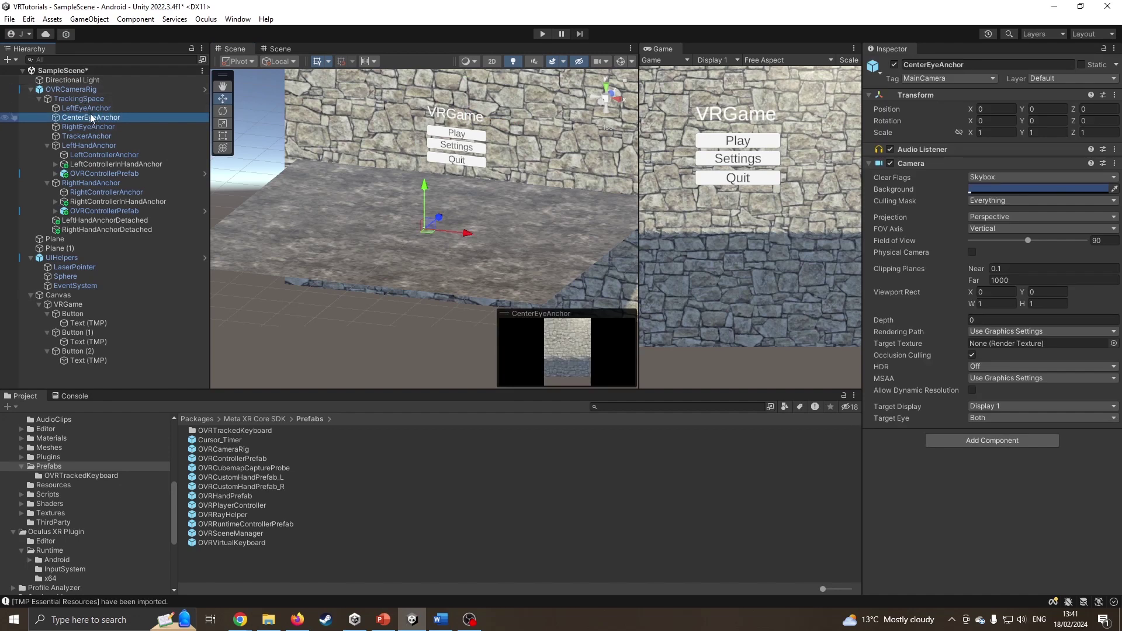
pyautogui.click(64, 295)
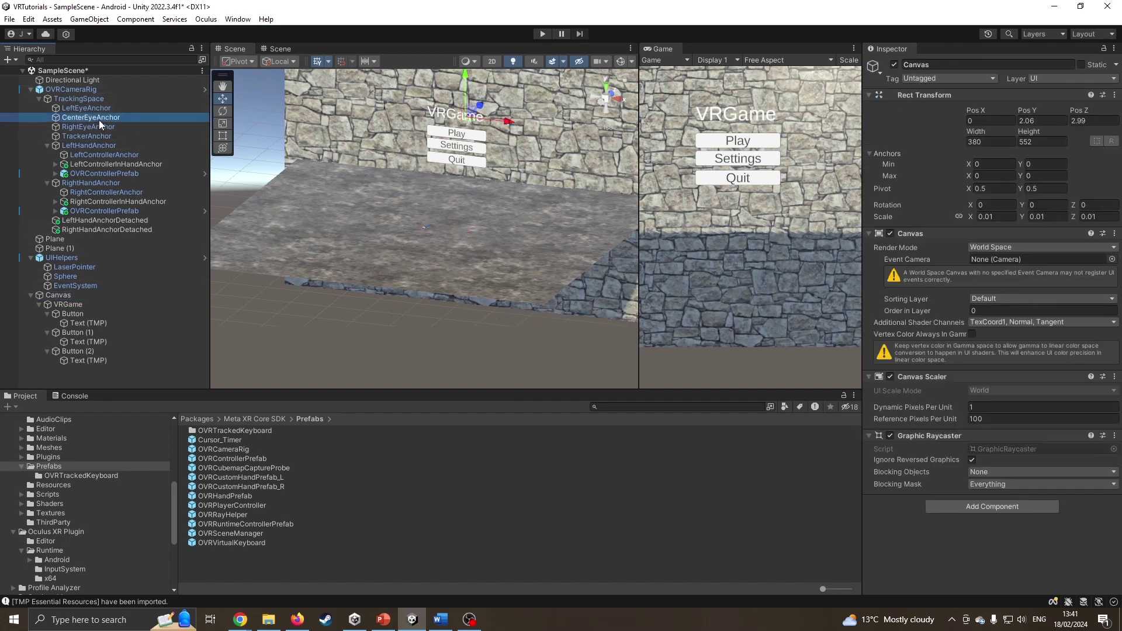
pyautogui.moveTo(971, 221); pyautogui.dragTo(1000, 262)
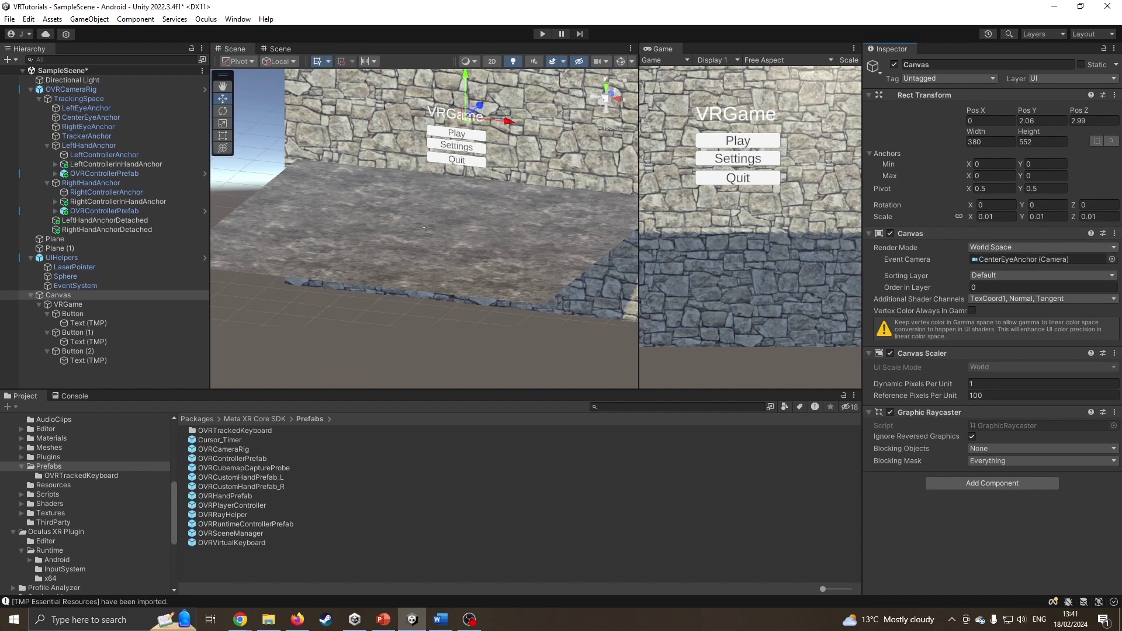
# Step: Add an OVR Raycaster component to the Canvas
pyautogui.click(957, 485)
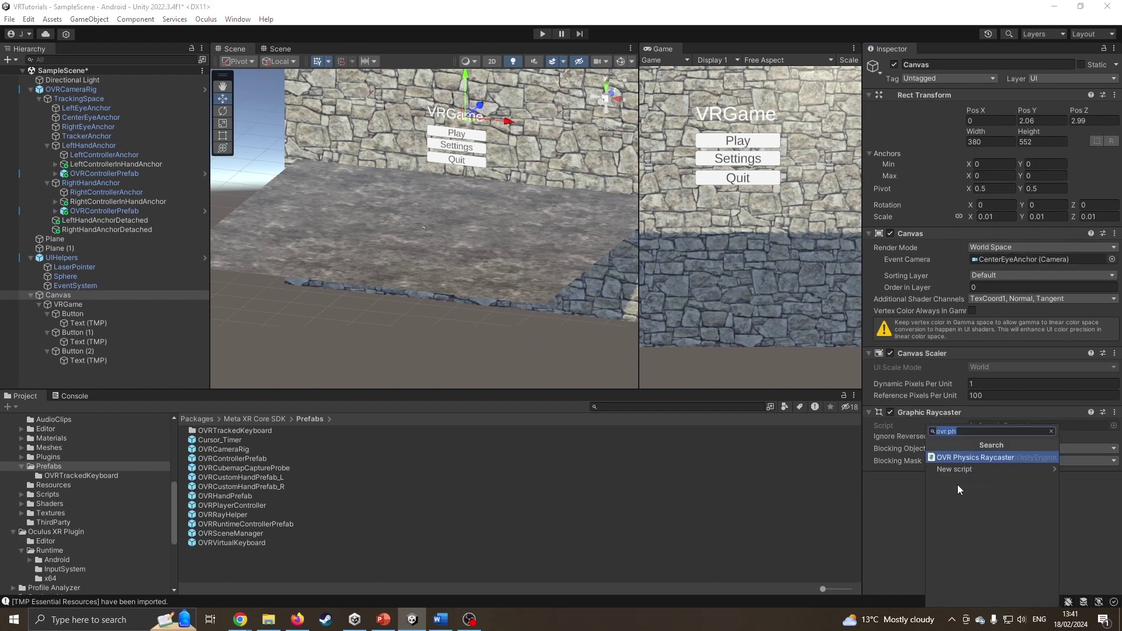
pyautogui.write('ovr')
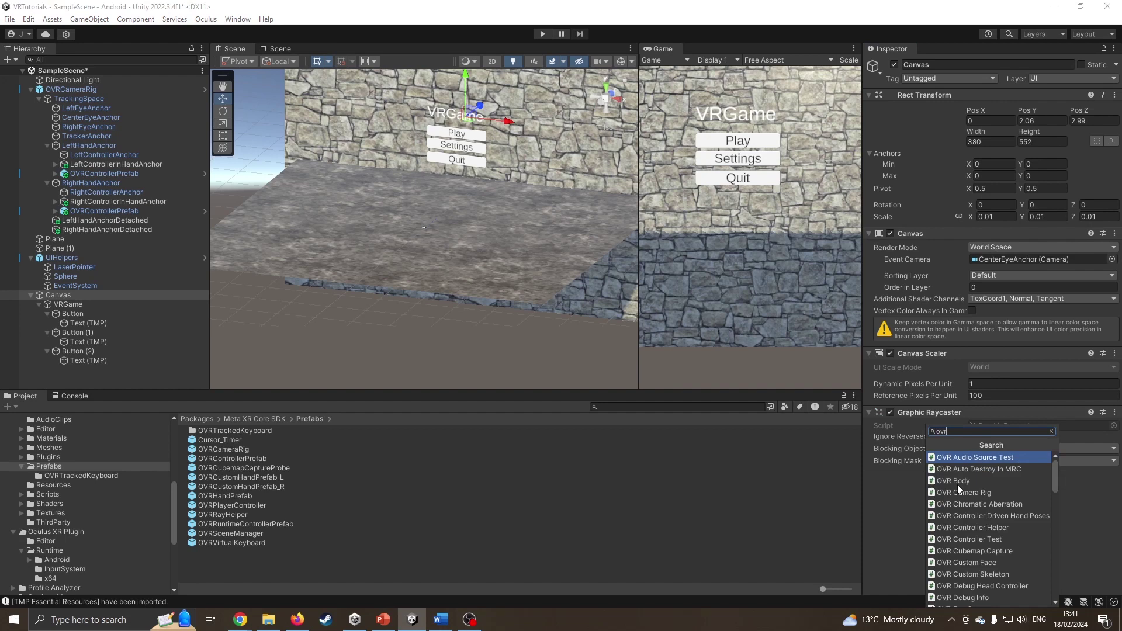
pyautogui.write(' rayc')
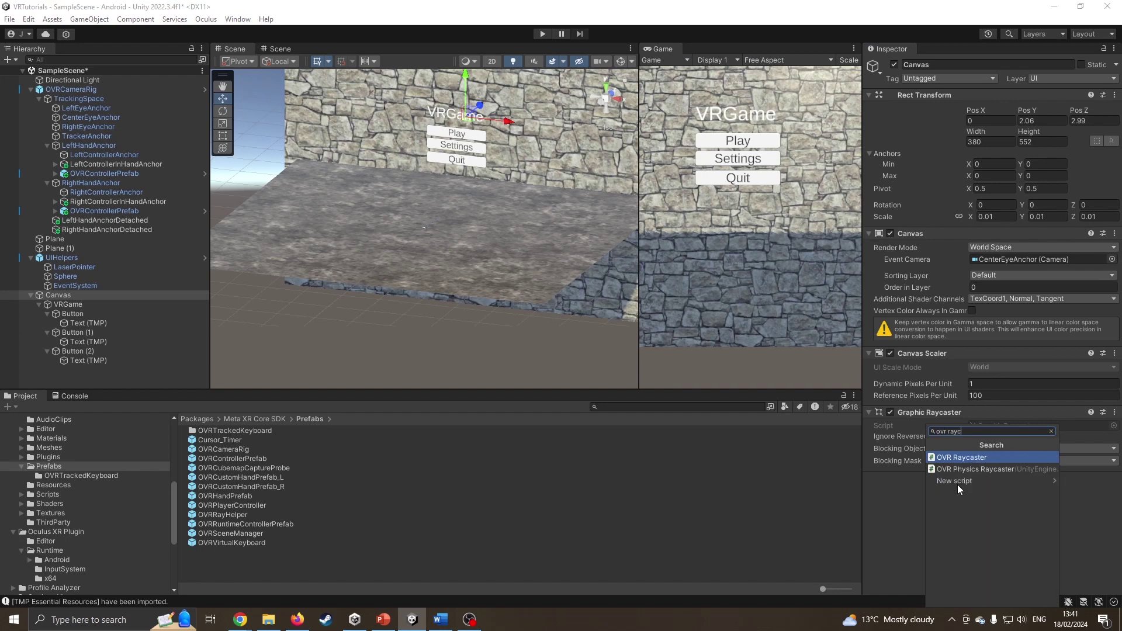
pyautogui.click(972, 459)
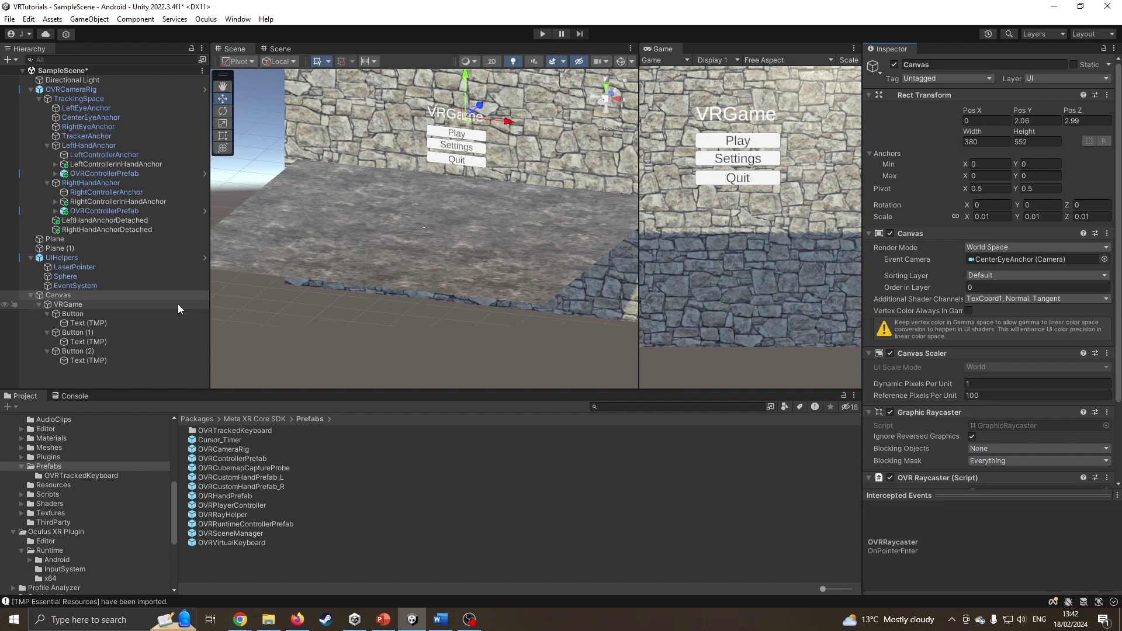
# Step: Review the settings of UIHelpers, its LaserPointer and EventSystem children, and the Canvas's first button
pyautogui.click(78, 259)
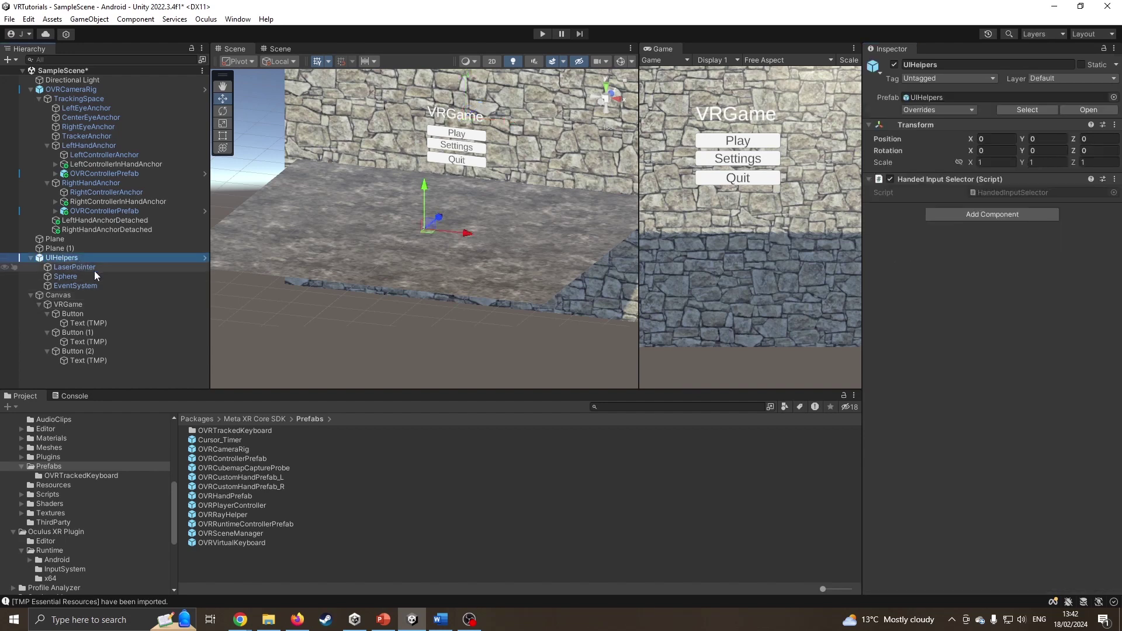
pyautogui.click(93, 270)
pyautogui.click(92, 283)
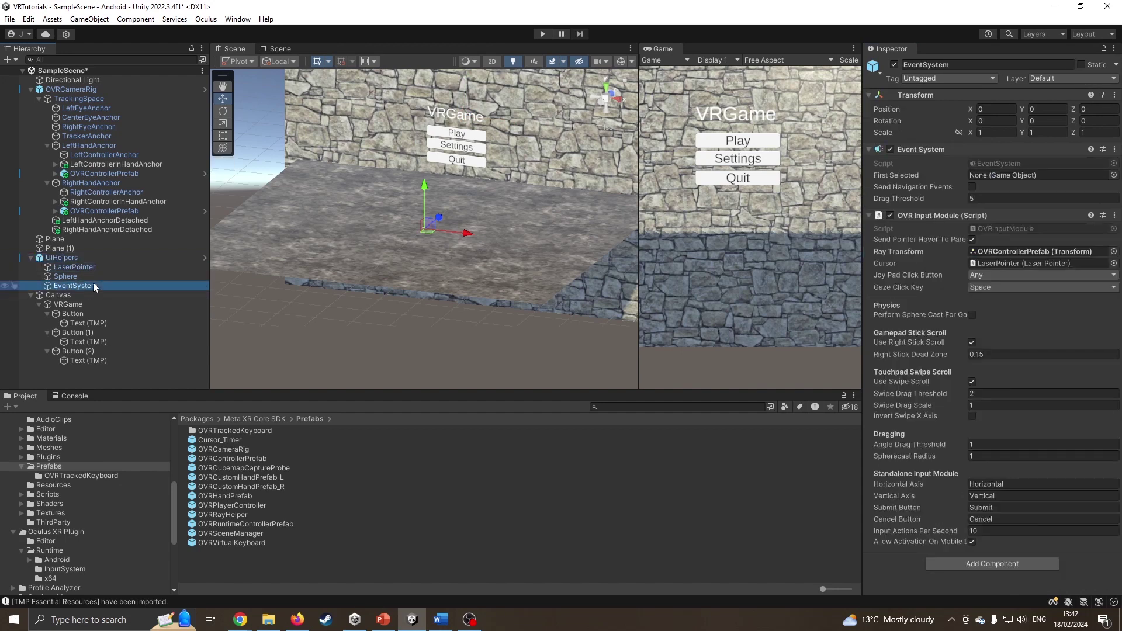
pyautogui.click(79, 260)
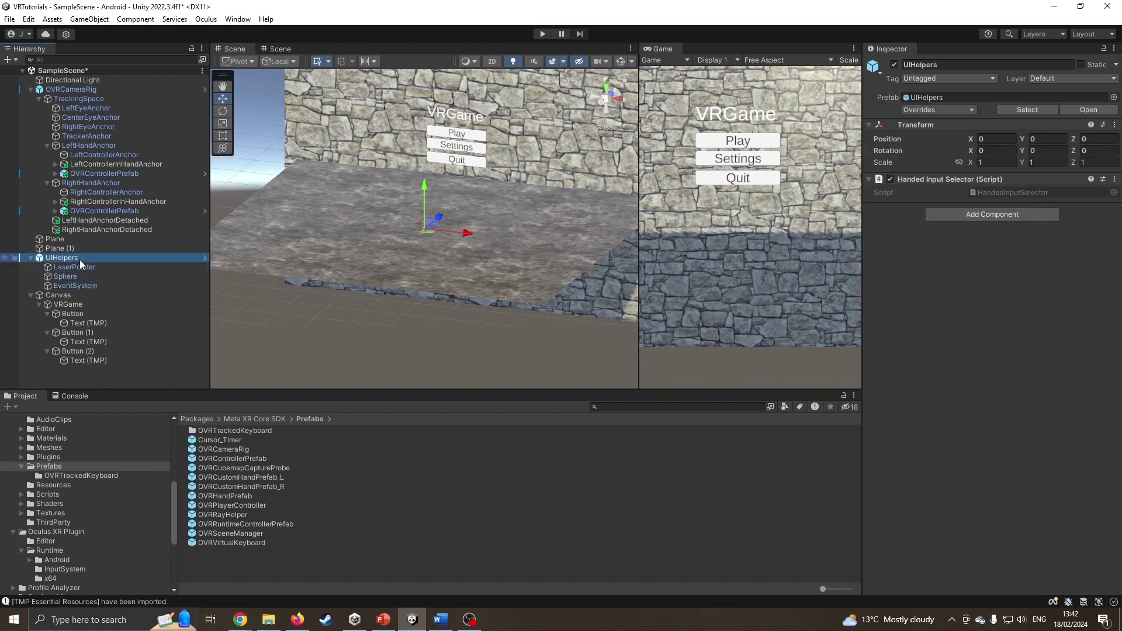
pyautogui.click(71, 295)
pyautogui.click(74, 313)
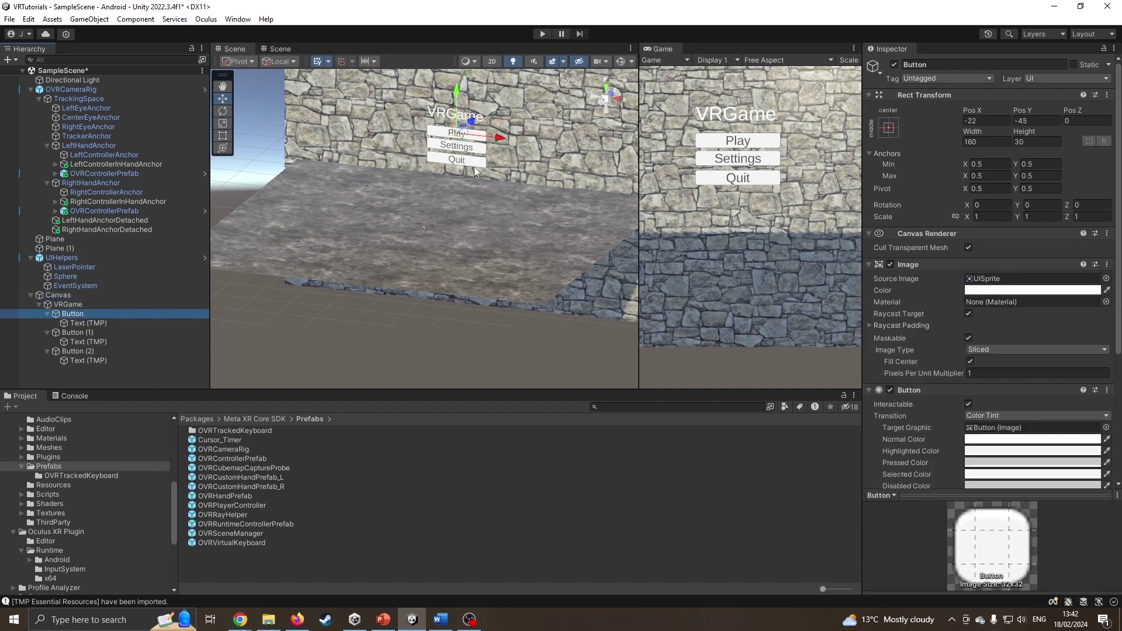
pyautogui.moveTo(437, 162); pyautogui.dragTo(438, 126, button='middle')
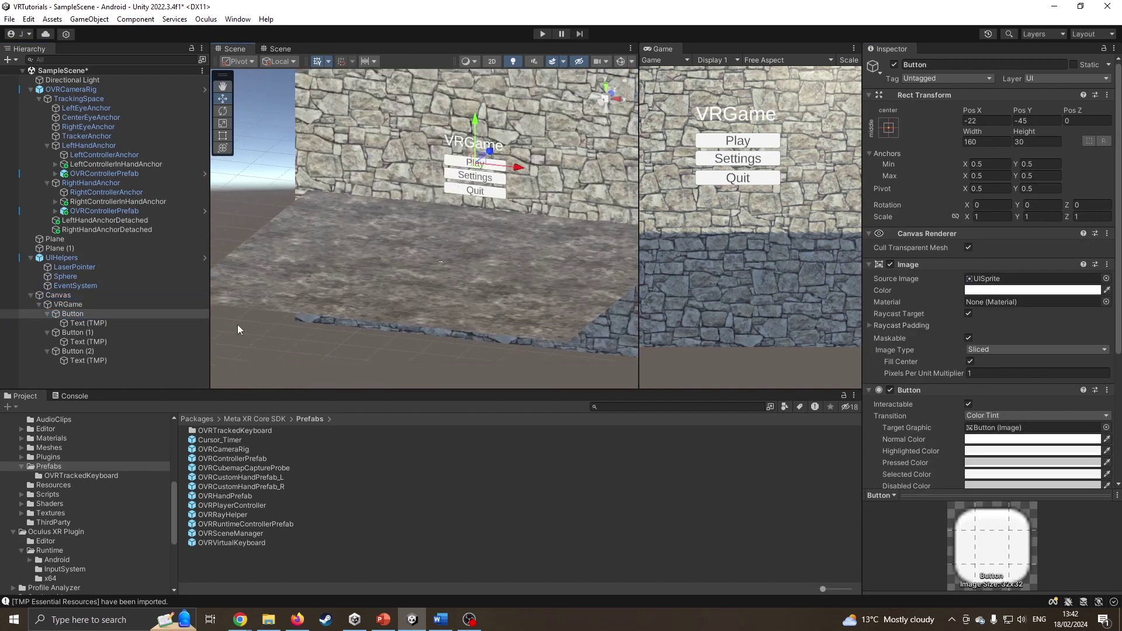
# Step: Open the project's Scenes folder and check the Level01, SampleScene and Settings scenes
pyautogui.moveTo(171, 496); pyautogui.dragTo(177, 428)
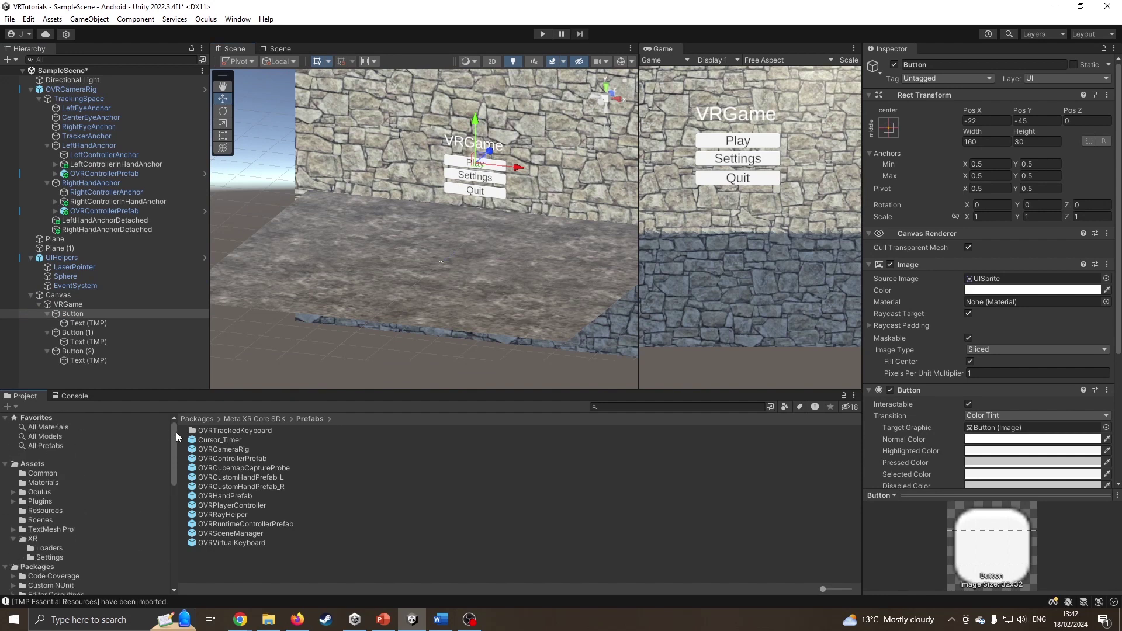
pyautogui.click(40, 519)
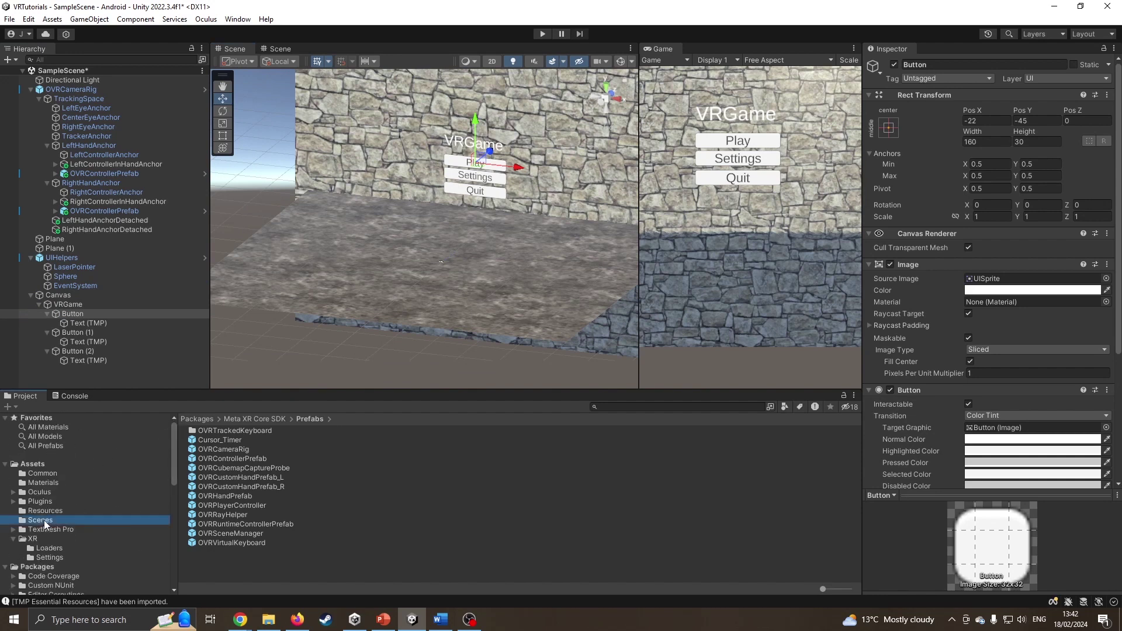
pyautogui.click(216, 431)
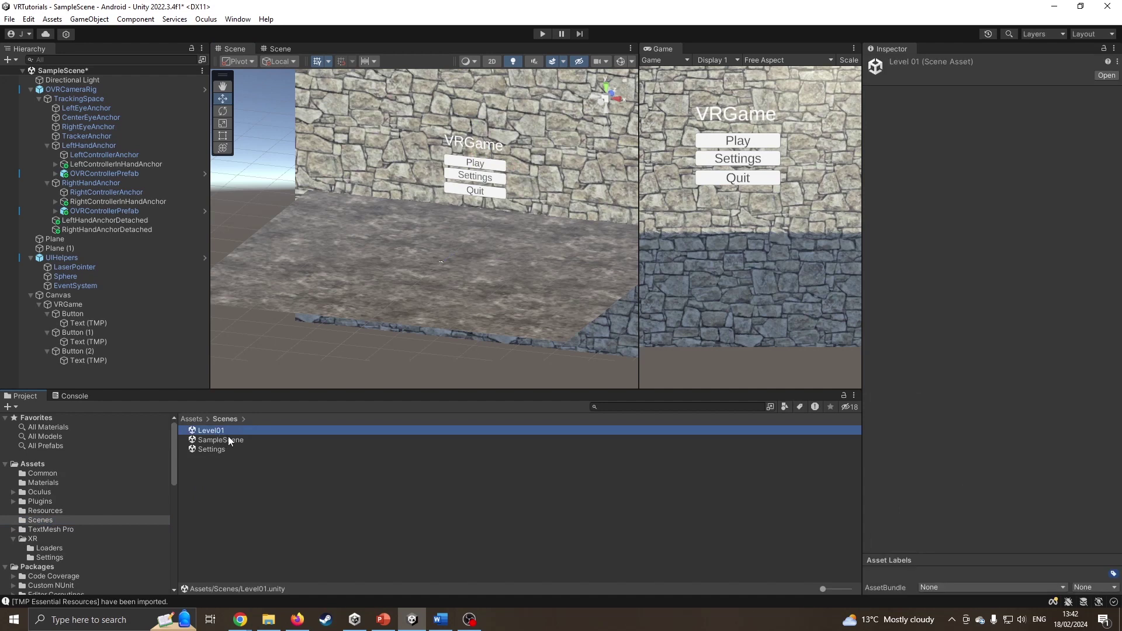
pyautogui.click(226, 439)
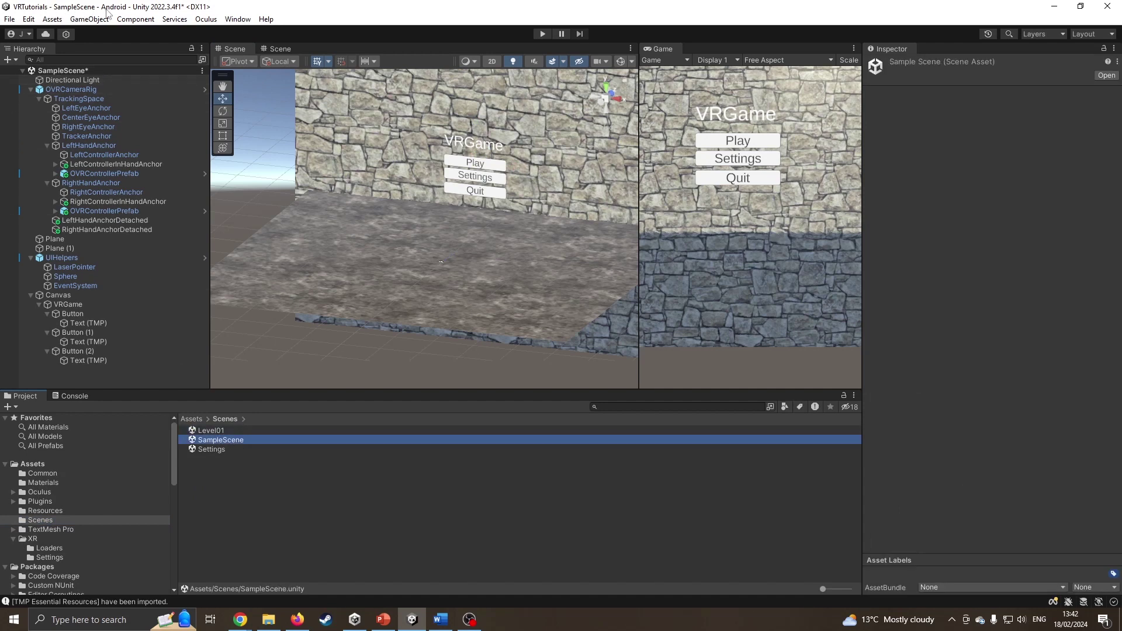
pyautogui.click(216, 449)
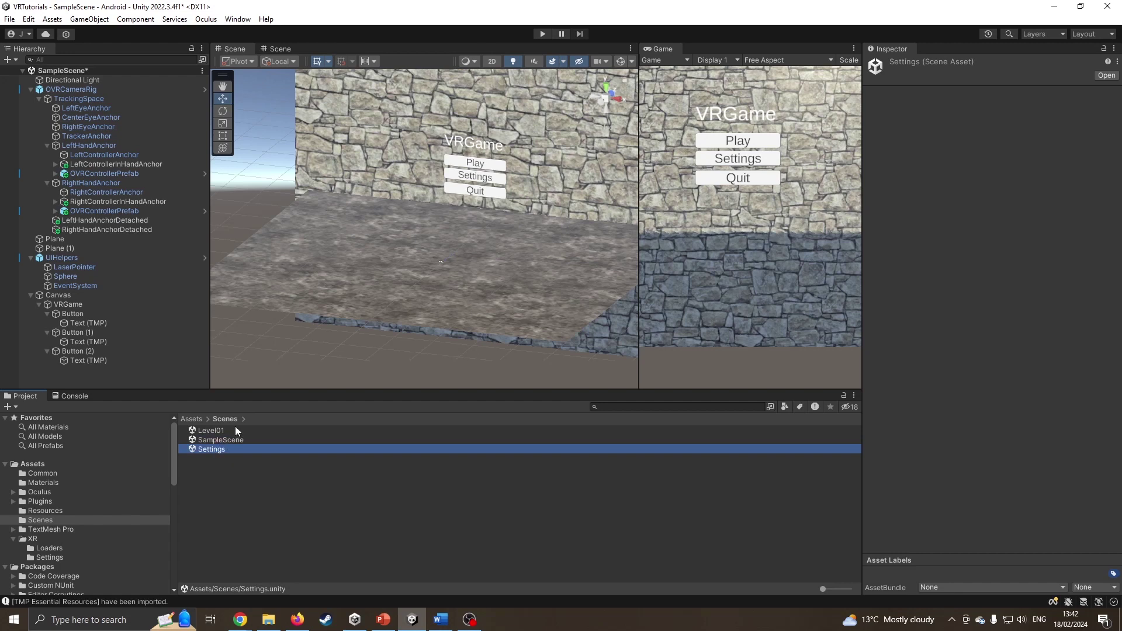
pyautogui.keyDown('alt'); pyautogui.moveTo(341, 212); pyautogui.dragTo(454, 181, button='right'); pyautogui.keyUp('alt')
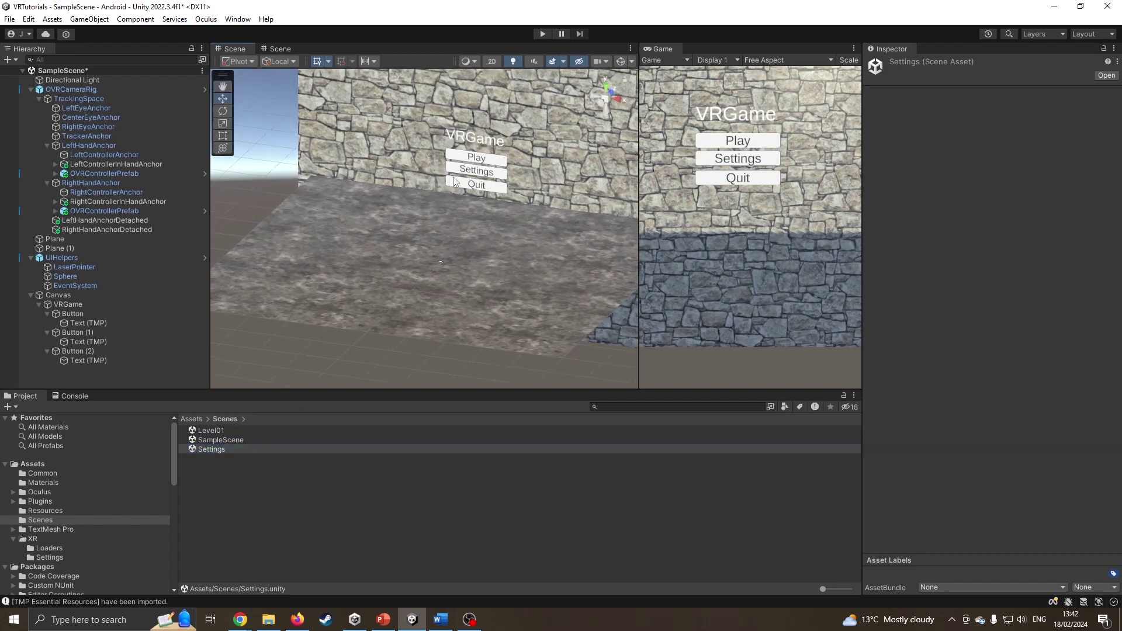
# Step: Rename the first menu button object as Play and bring its On Click list into view
pyautogui.click(455, 146)
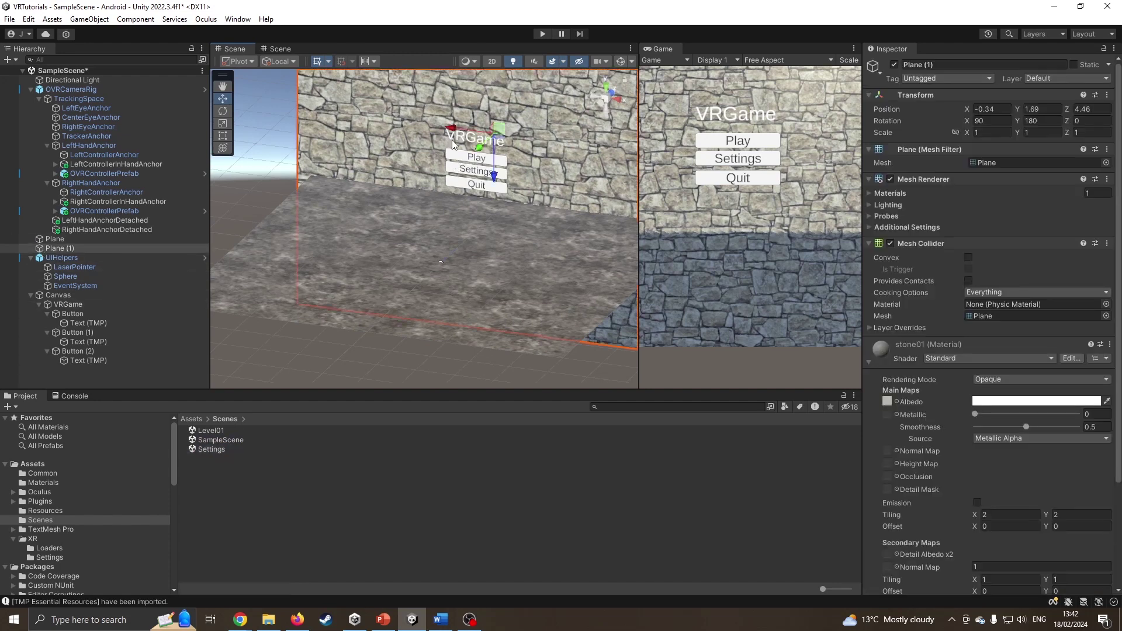
pyautogui.click(74, 316)
pyautogui.doubleClick(80, 316)
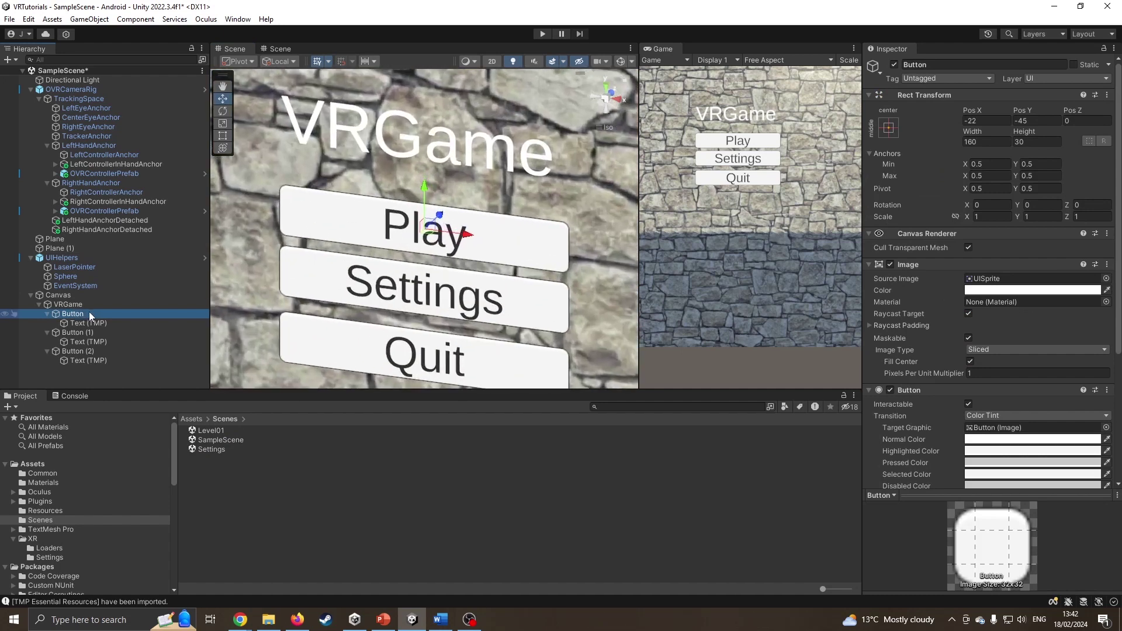
pyautogui.click(89, 312)
pyautogui.write('Pl')
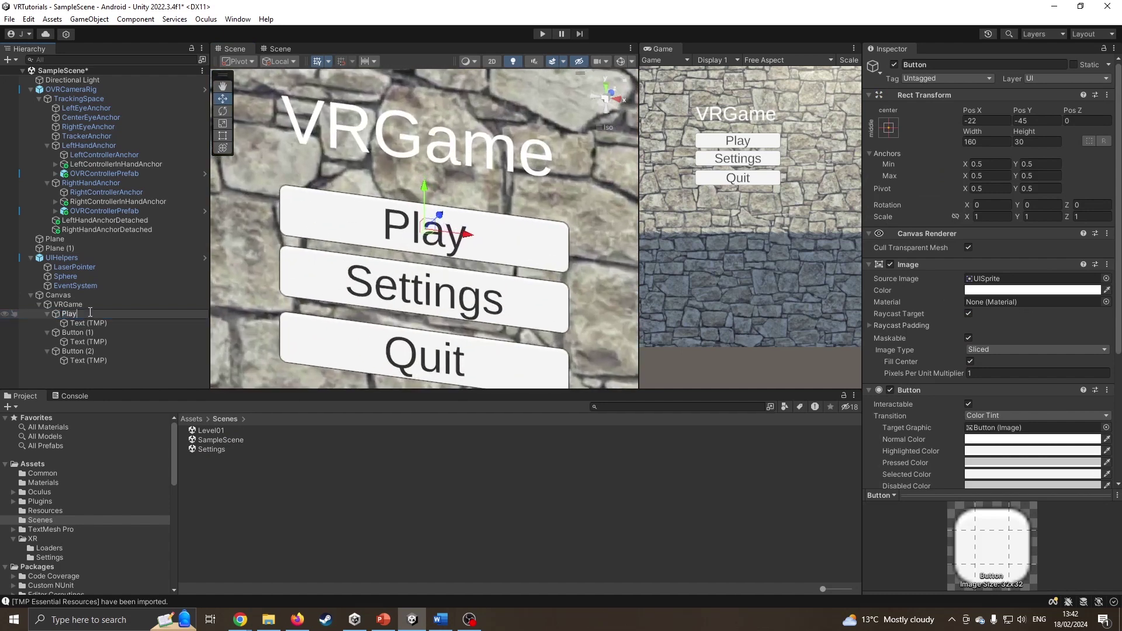
pyautogui.write('ay')
pyautogui.press('Return')
pyautogui.scroll(-3, 973, 391)
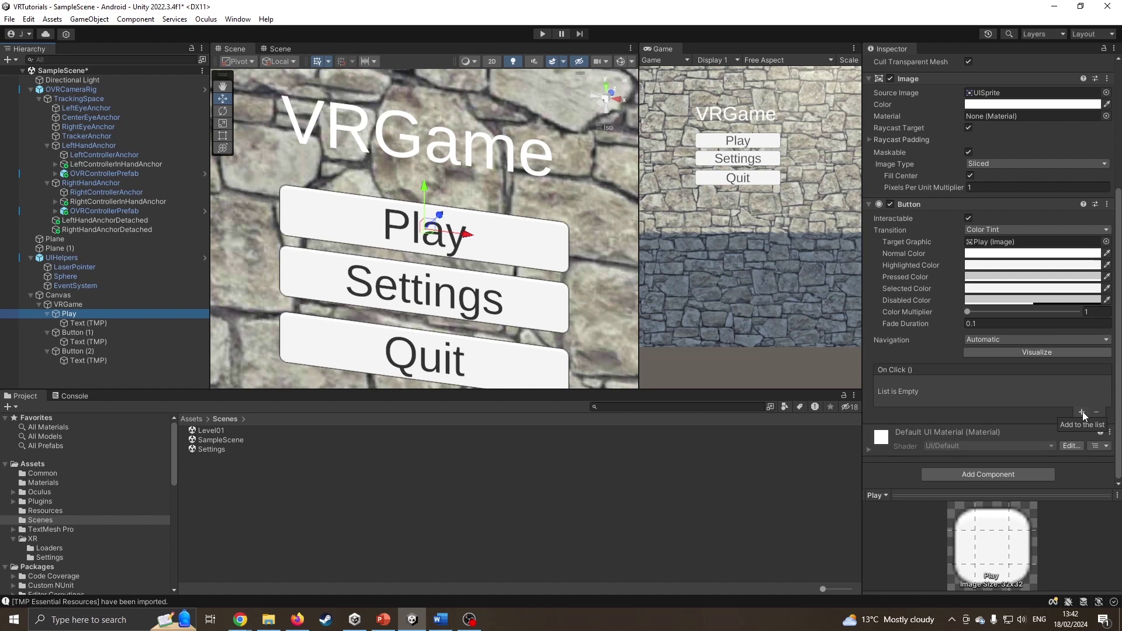
# Step: Create a C# script named MenuHandler in the Assets folder and open it in Visual Studio
pyautogui.click(31, 296)
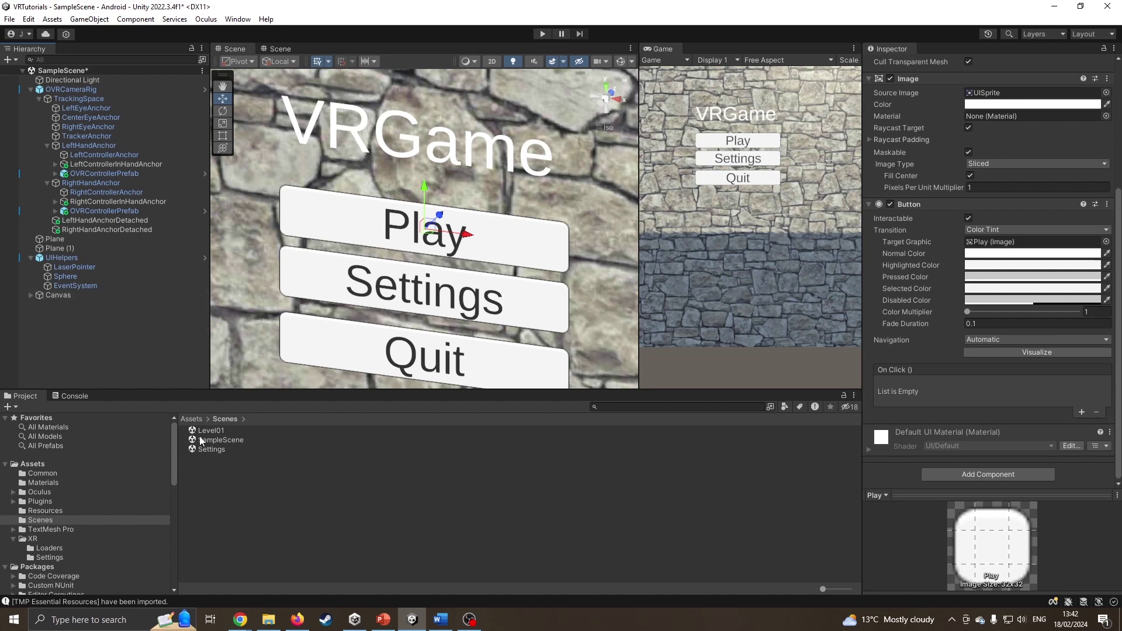
pyautogui.click(193, 419)
pyautogui.rightClick(232, 561)
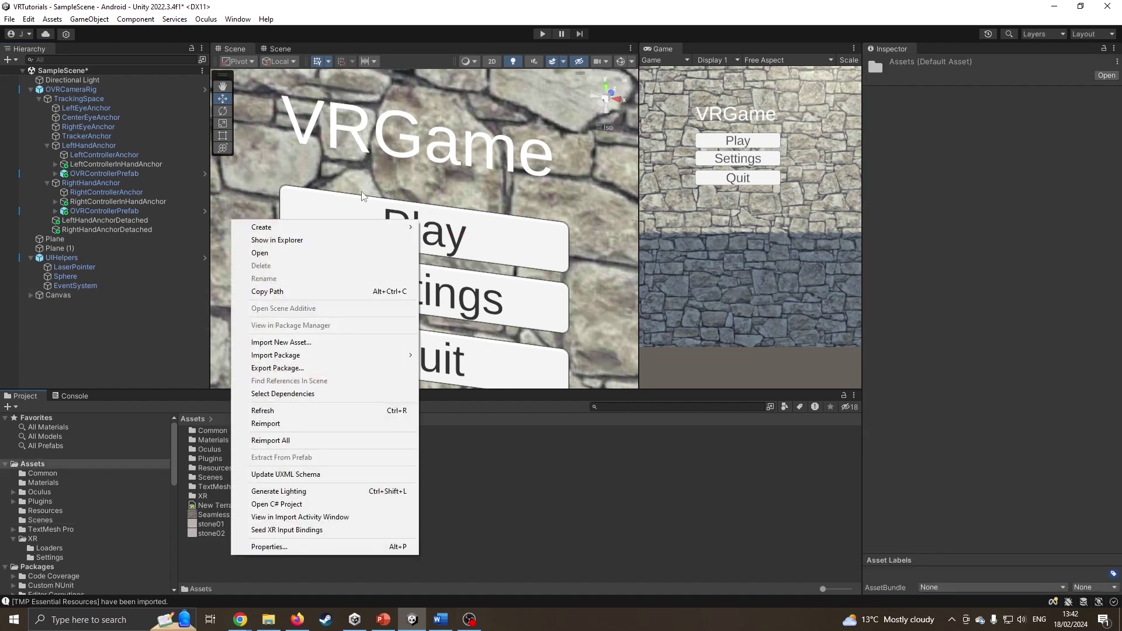
pyautogui.moveTo(371, 228)
pyautogui.click(491, 102)
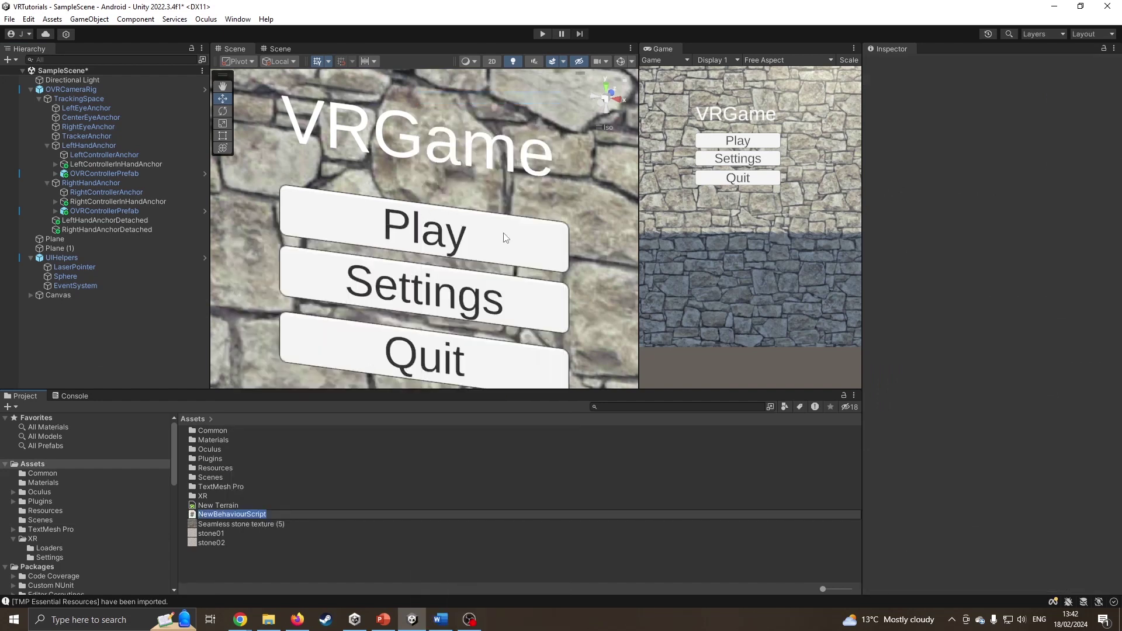
pyautogui.write('MenuHandler')
pyautogui.press('Return')
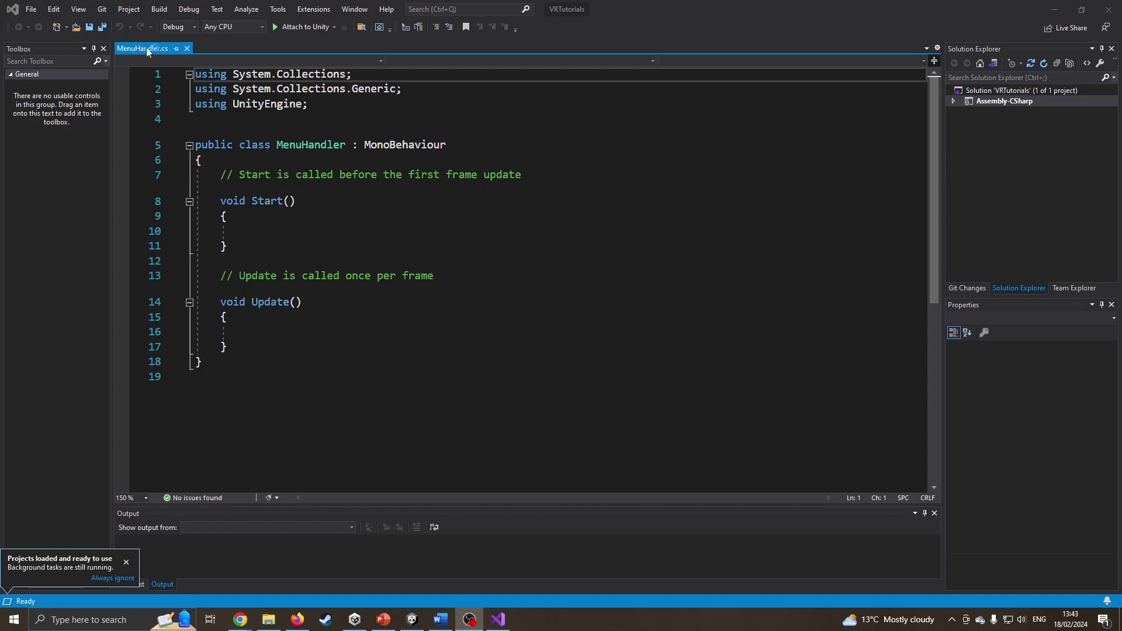
# Step: Add a using directive for UnityEngine.SceneManagement below the UnityEngine one in the MenuHandler script
pyautogui.click(319, 109)
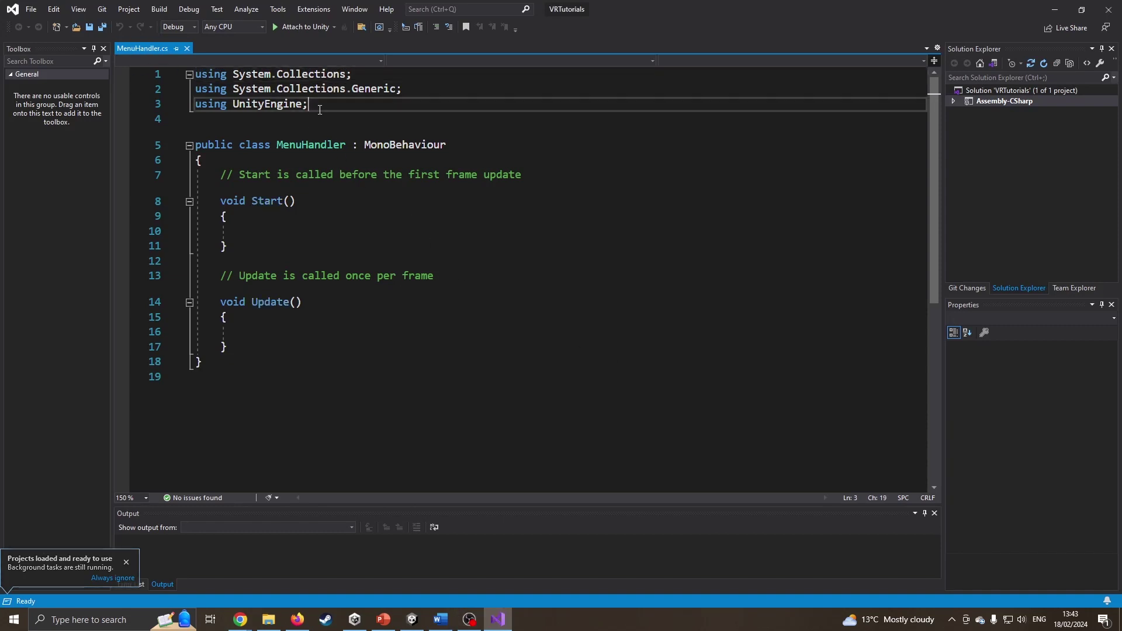
pyautogui.press('Return')
pyautogui.write('usng')
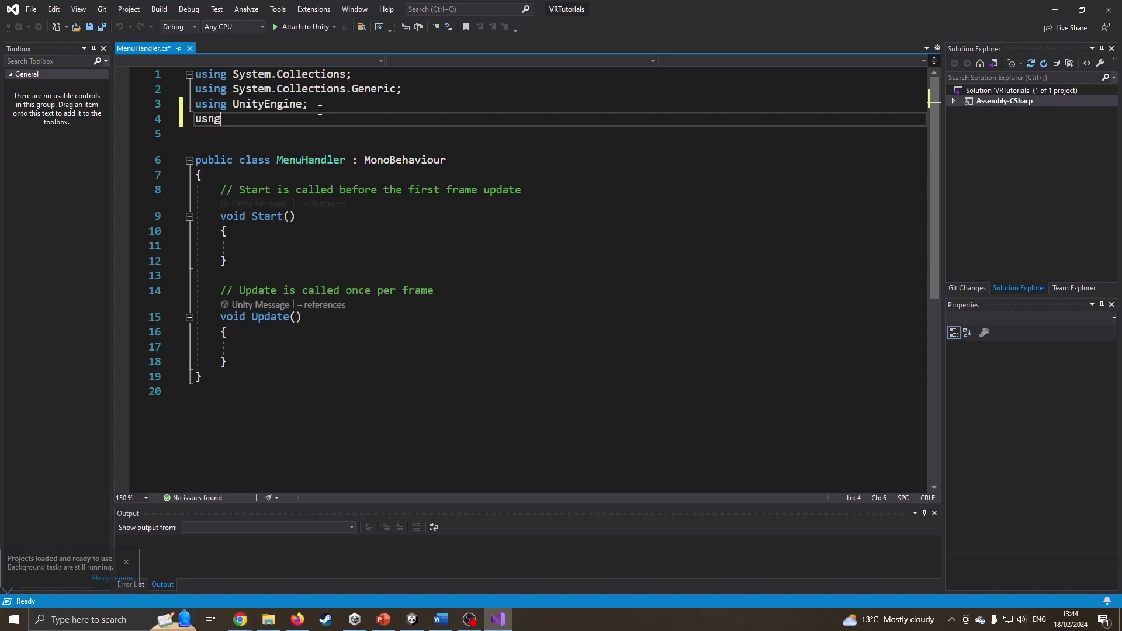
pyautogui.press('BackSpace')
pyautogui.press('BackSpace')
pyautogui.press('Escape')
pyautogui.write('ing ')
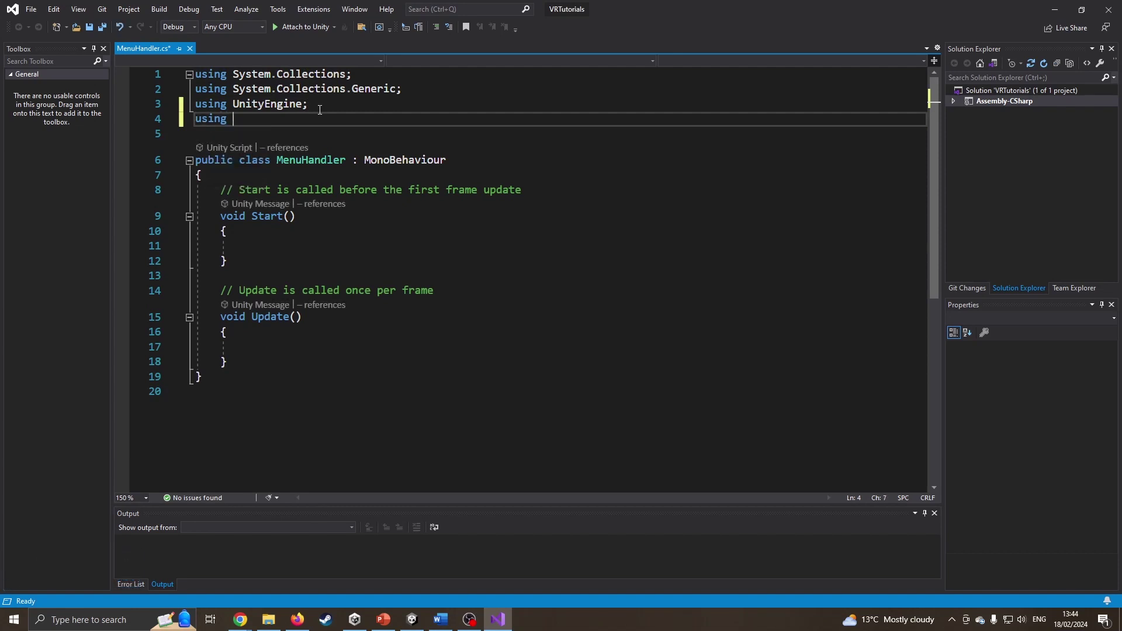
pyautogui.write('uni')
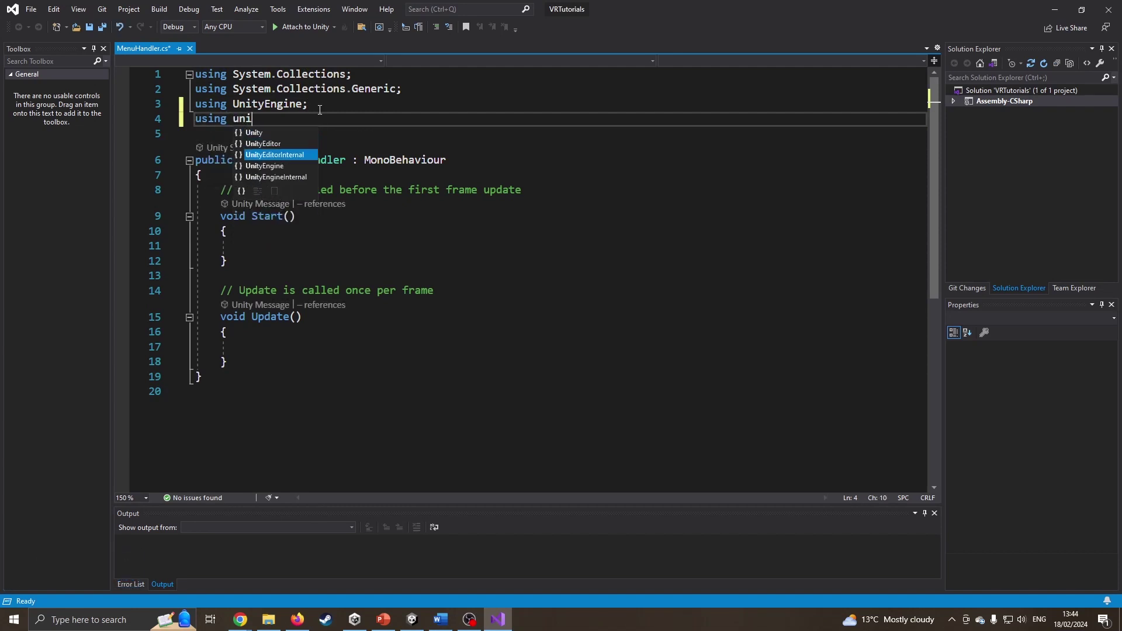
pyautogui.write('tyEngine.sce')
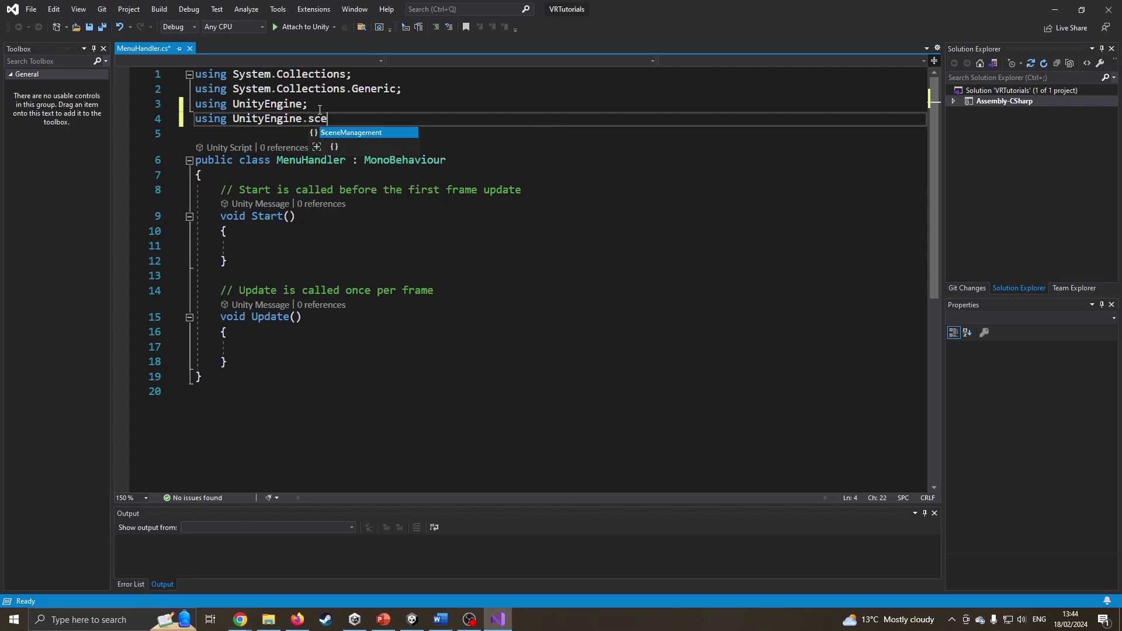
pyautogui.press('Tab')
pyautogui.write(';')
# Step: Replace the Start and Update methods in the MenuHandler class with an empty public void method named loadLevel
pyautogui.moveTo(228, 362); pyautogui.dragTo(212, 196)
pyautogui.press('BackSpace')
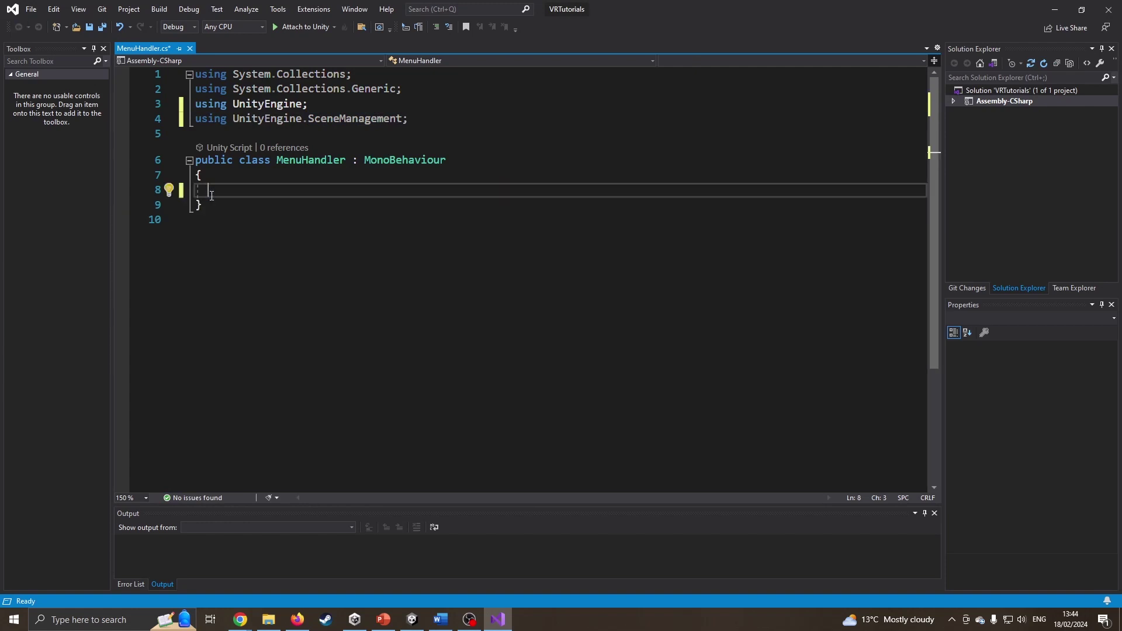
pyautogui.press('Return')
pyautogui.write('void loadLevel(')
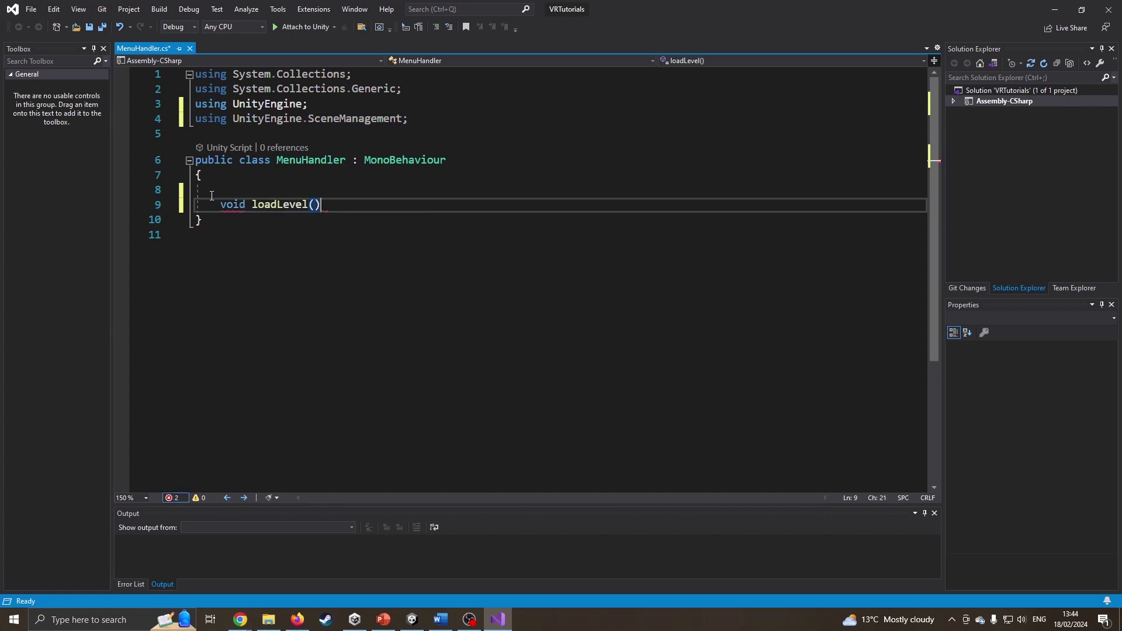
pyautogui.write('){')
pyautogui.press('Return')
pyautogui.click(220, 217)
pyautogui.write('public')
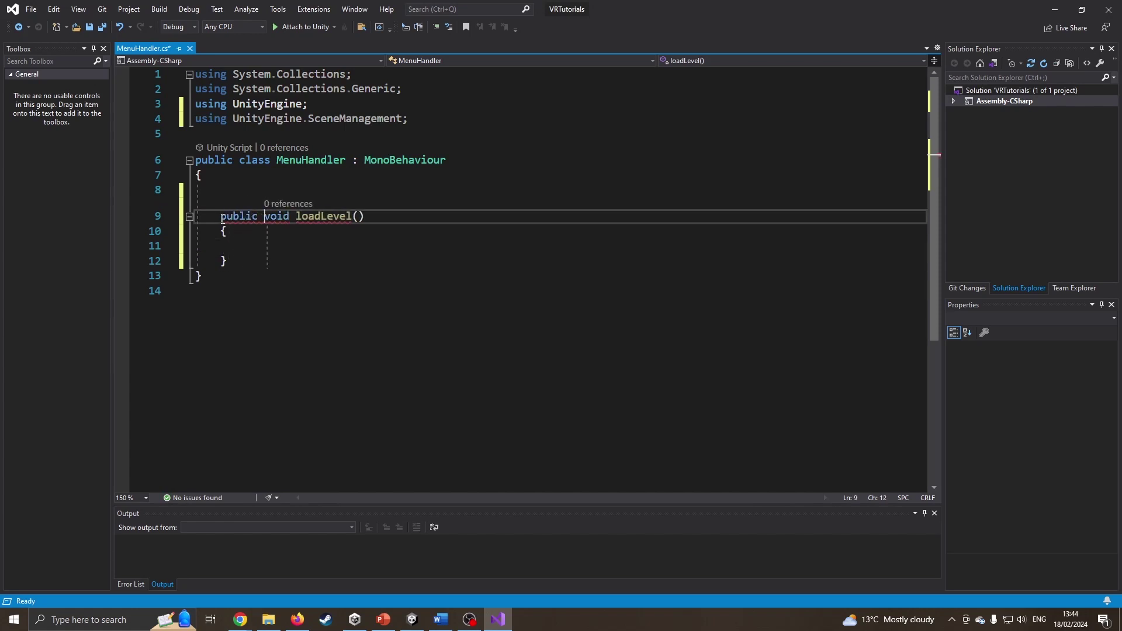
# Step: Give the loadLevel method a string parameter named levelName
pyautogui.click(279, 245)
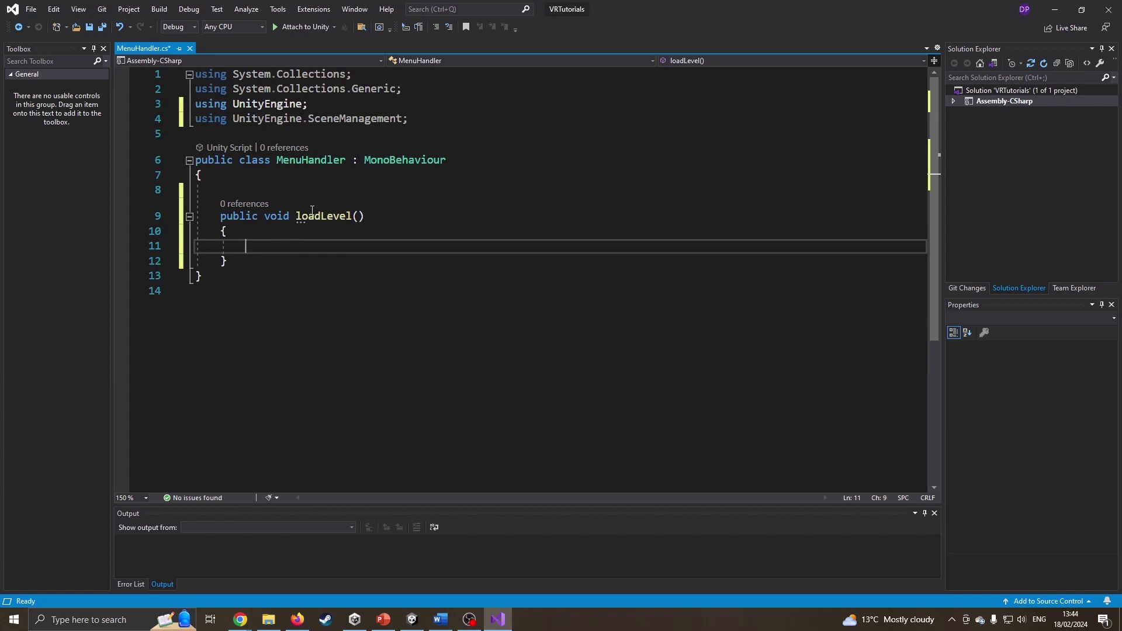
pyautogui.moveTo(297, 217); pyautogui.dragTo(352, 217)
pyautogui.click(304, 244)
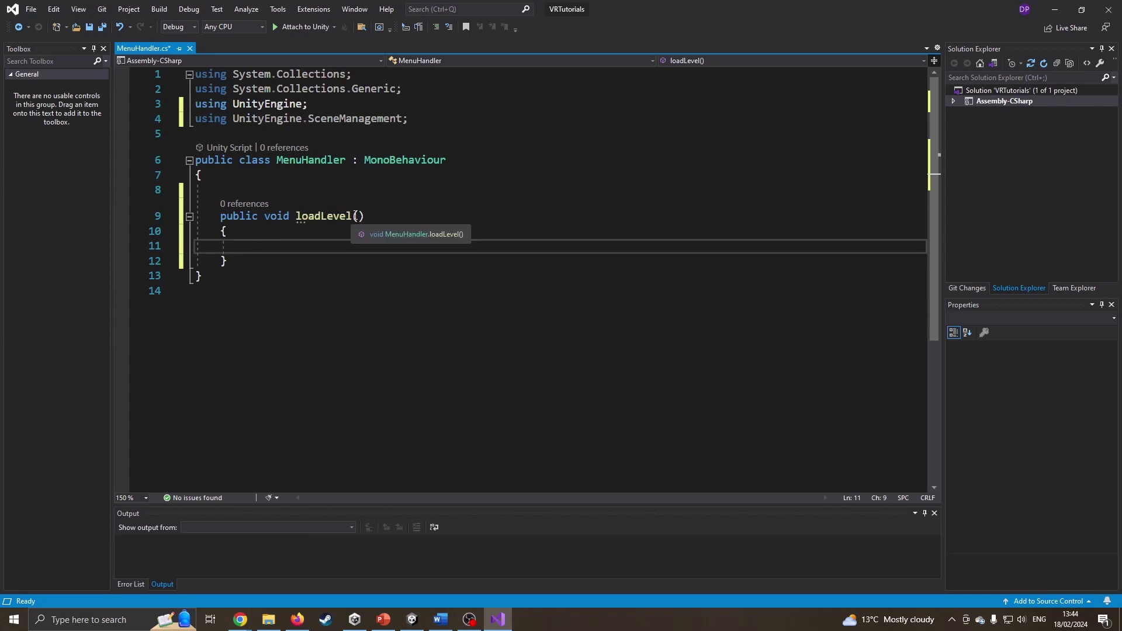
pyautogui.click(357, 216)
pyautogui.write('string level')
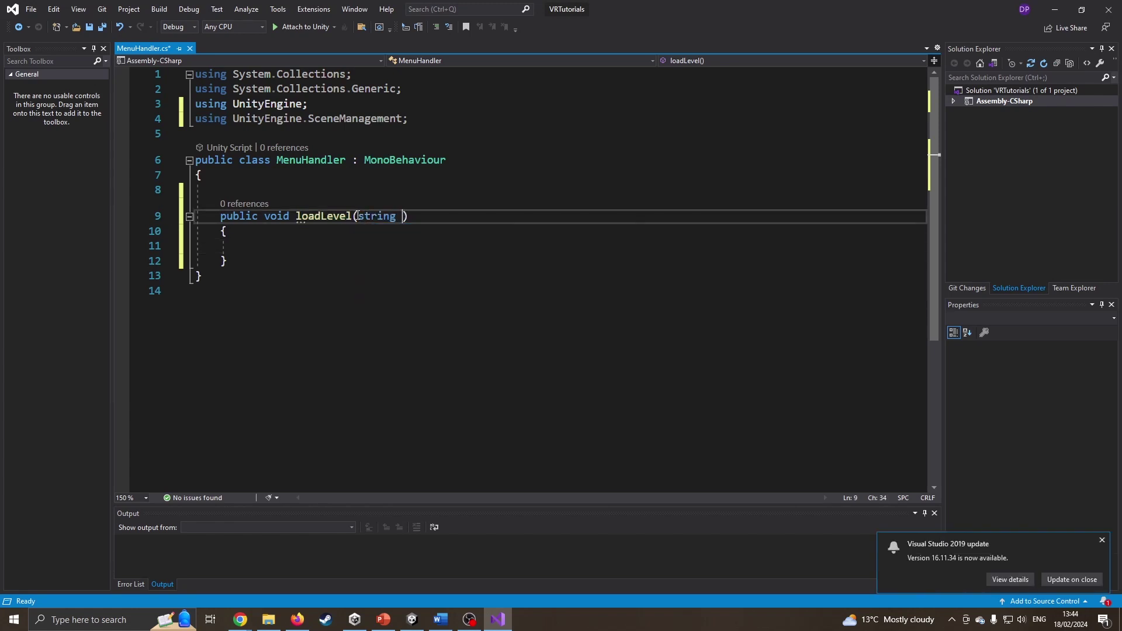
pyautogui.write('Name')
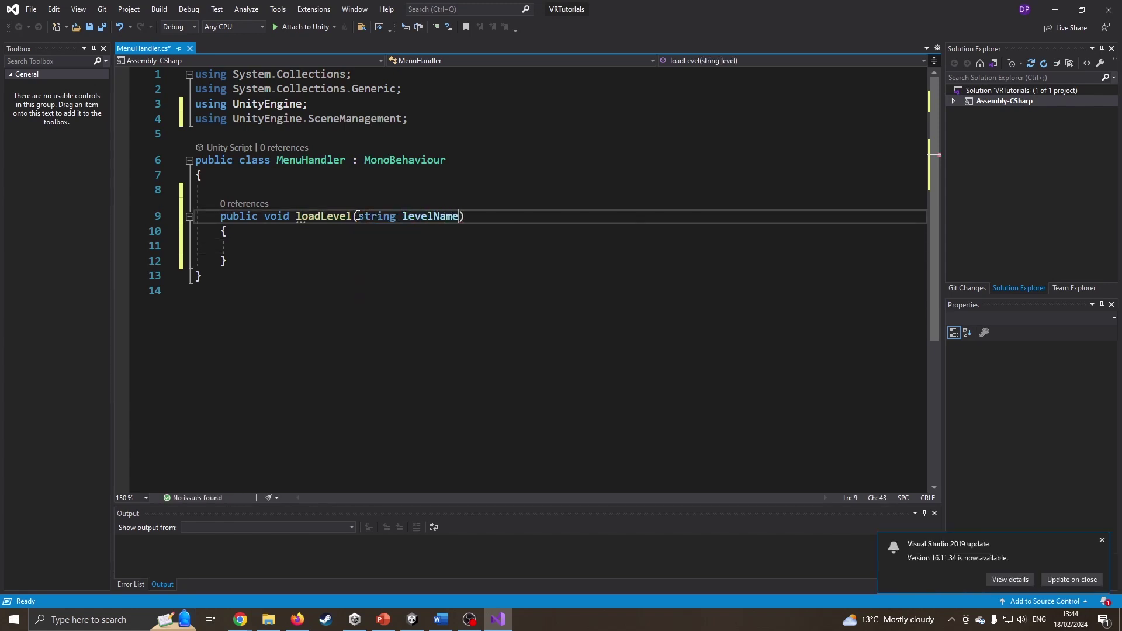
# Step: Call SceneManager.LoadScene(levelName) in the body of loadLevel and save the script
pyautogui.press('Down')
pyautogui.press('Down')
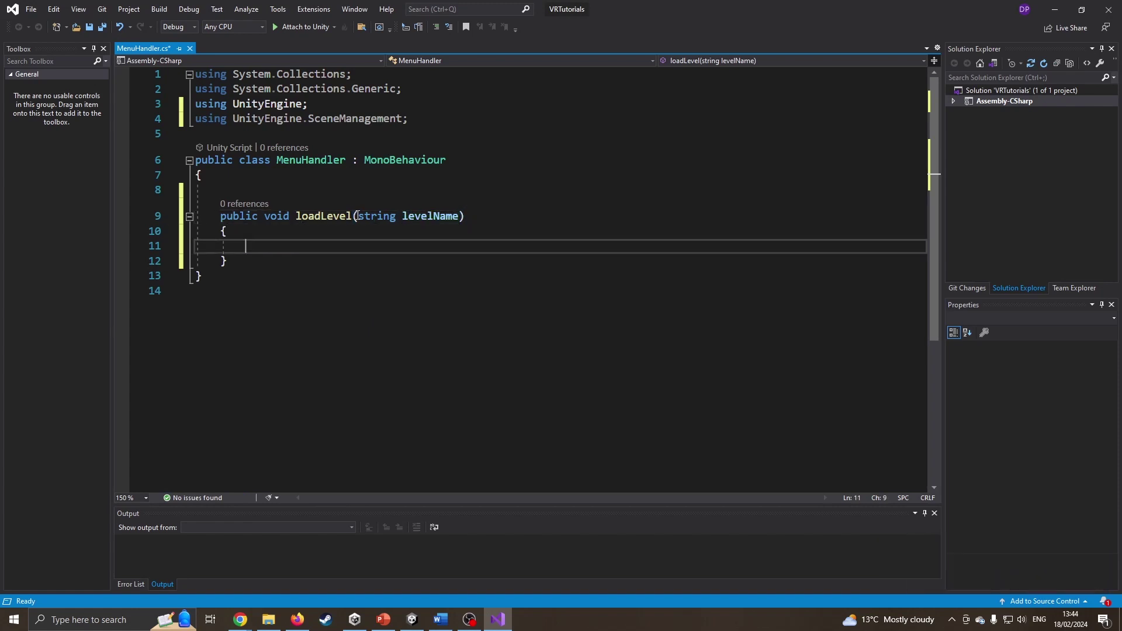
pyautogui.write('SceneManager')
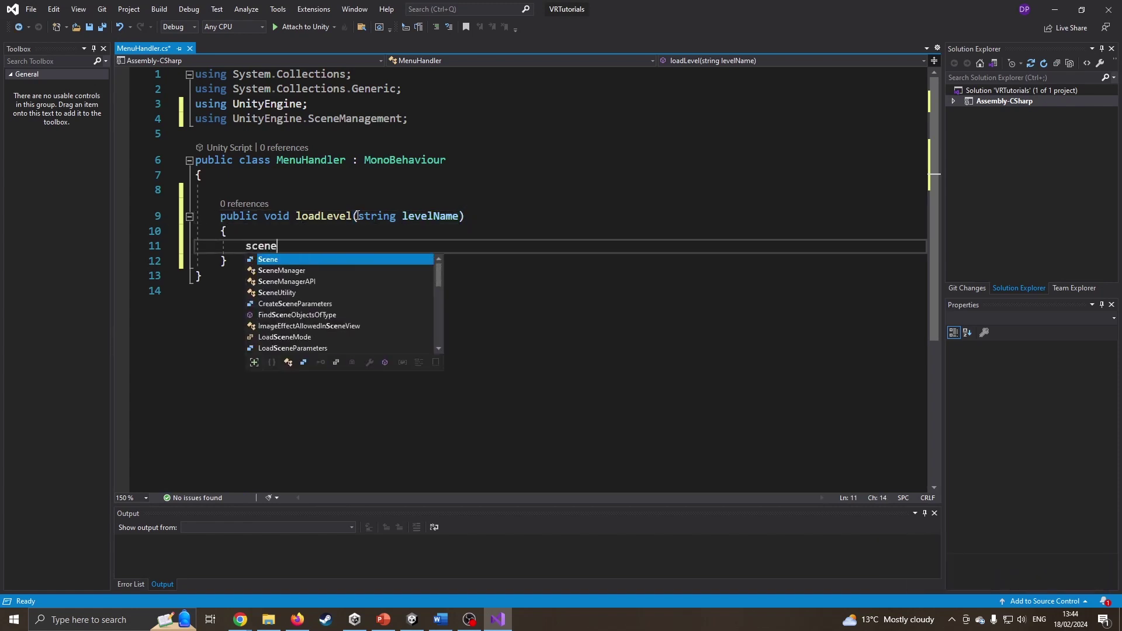
pyautogui.write('.LoadScene')
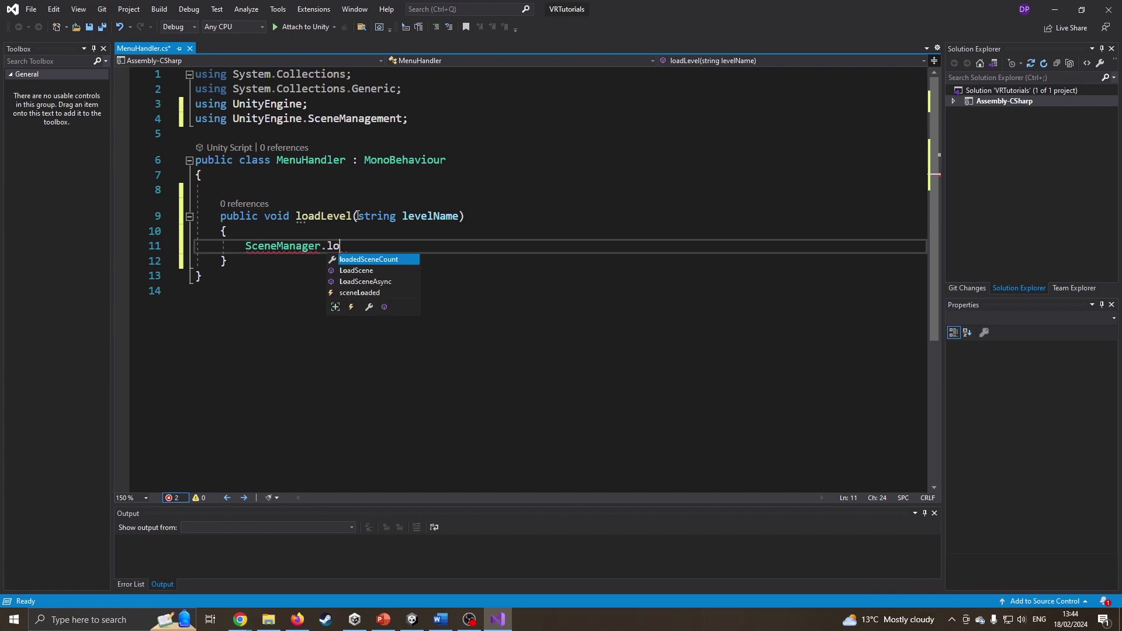
pyautogui.write('(')
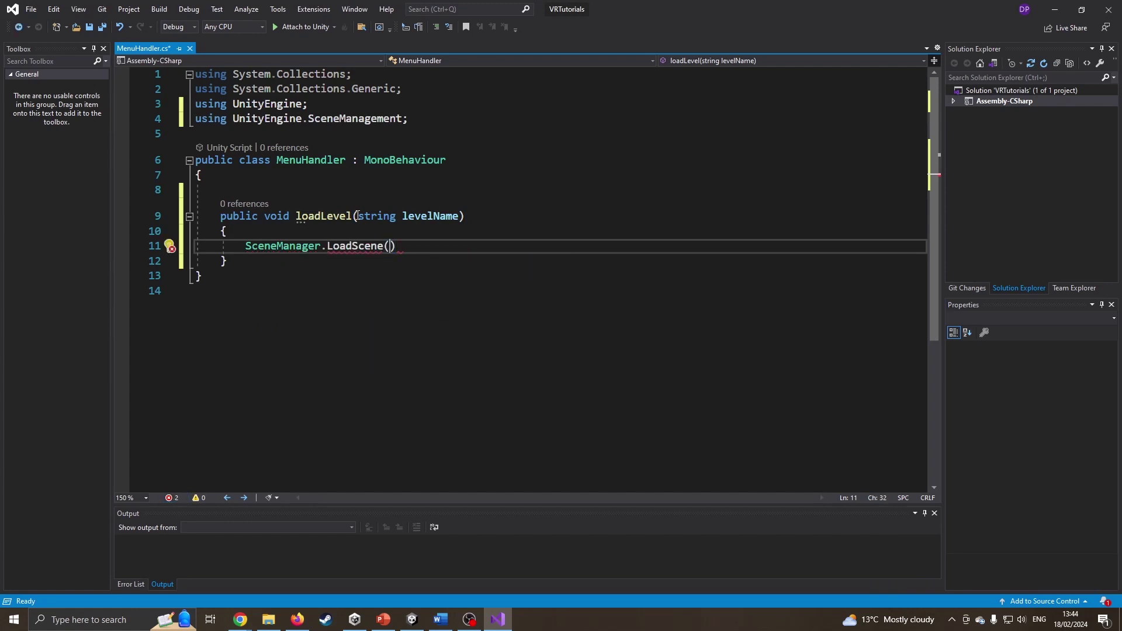
pyautogui.write('levelName')
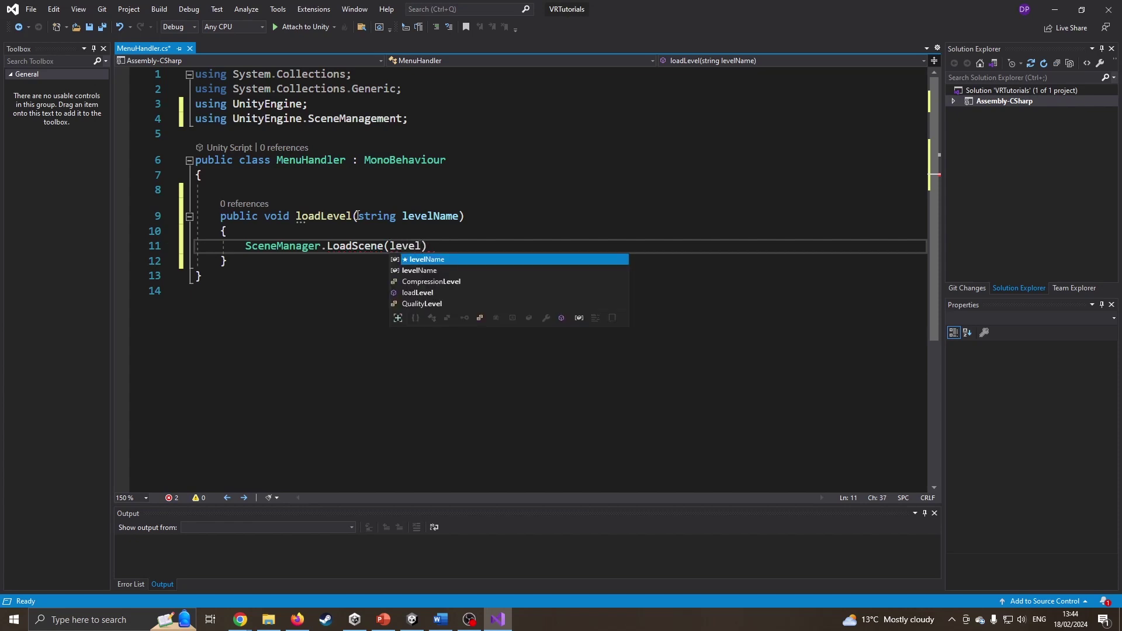
pyautogui.write(');')
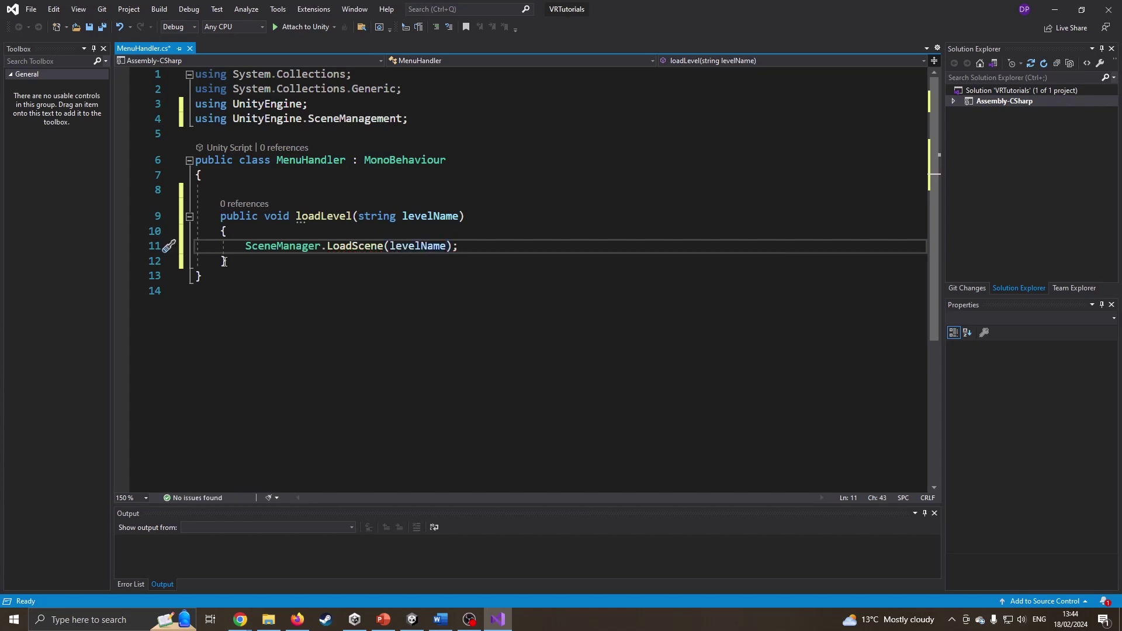
pyautogui.moveTo(239, 261); pyautogui.dragTo(218, 204)
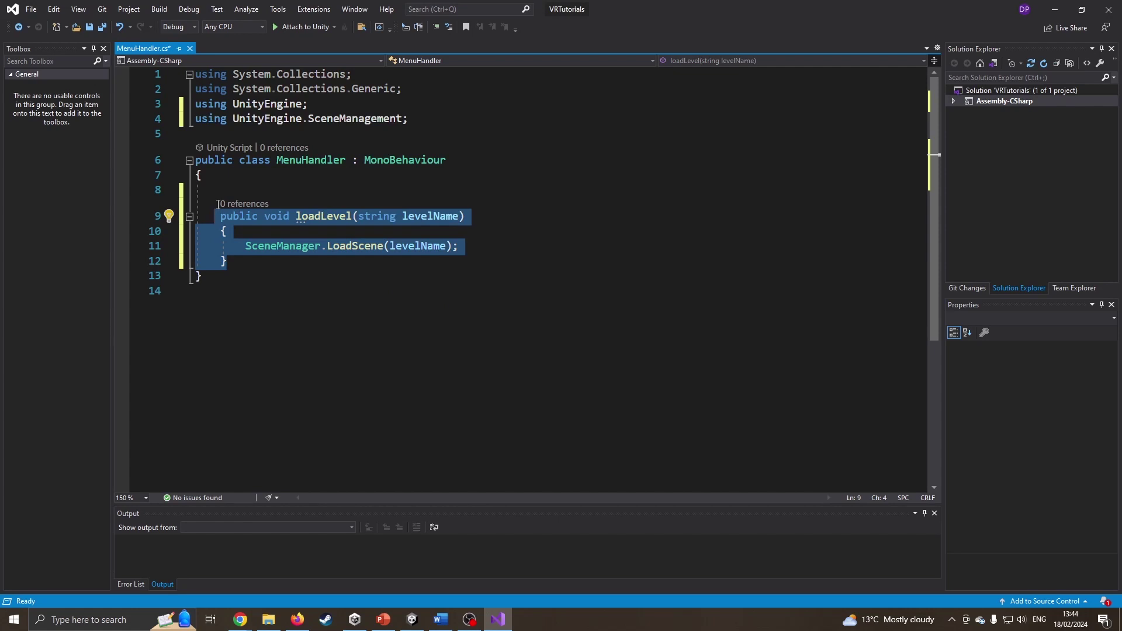
pyautogui.hotkey('ctrl', 's')
pyautogui.press('Right')
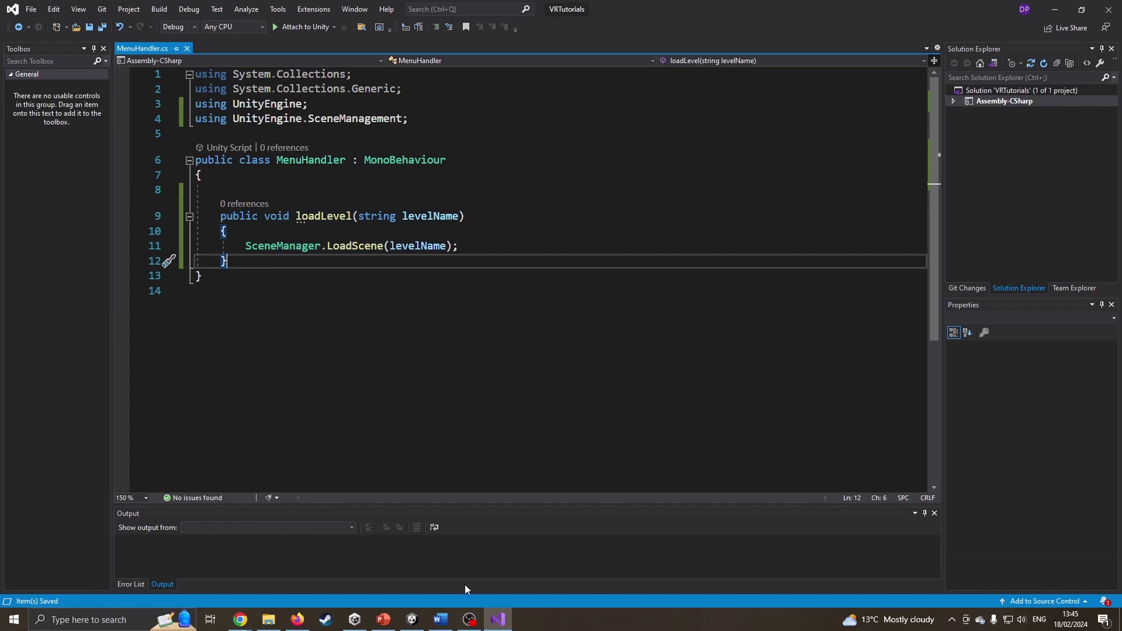
# Step: Switch to Unity, create an empty scene object named Menu and attach the MenuHandler script to it
pyautogui.hotkey('alt', 'Tab')
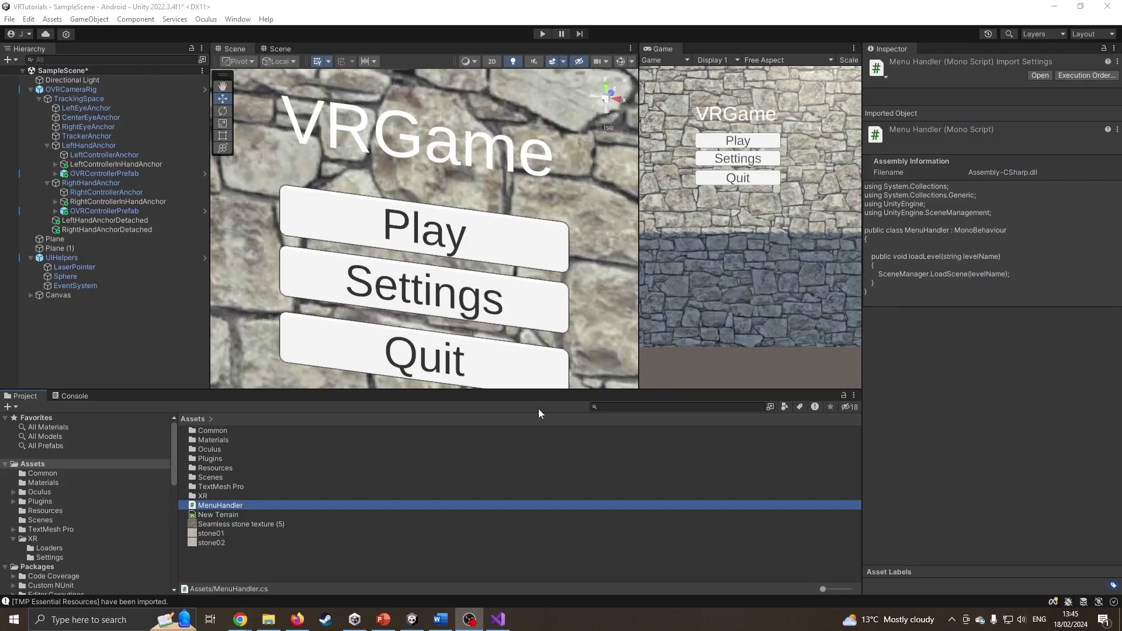
pyautogui.rightClick(65, 334)
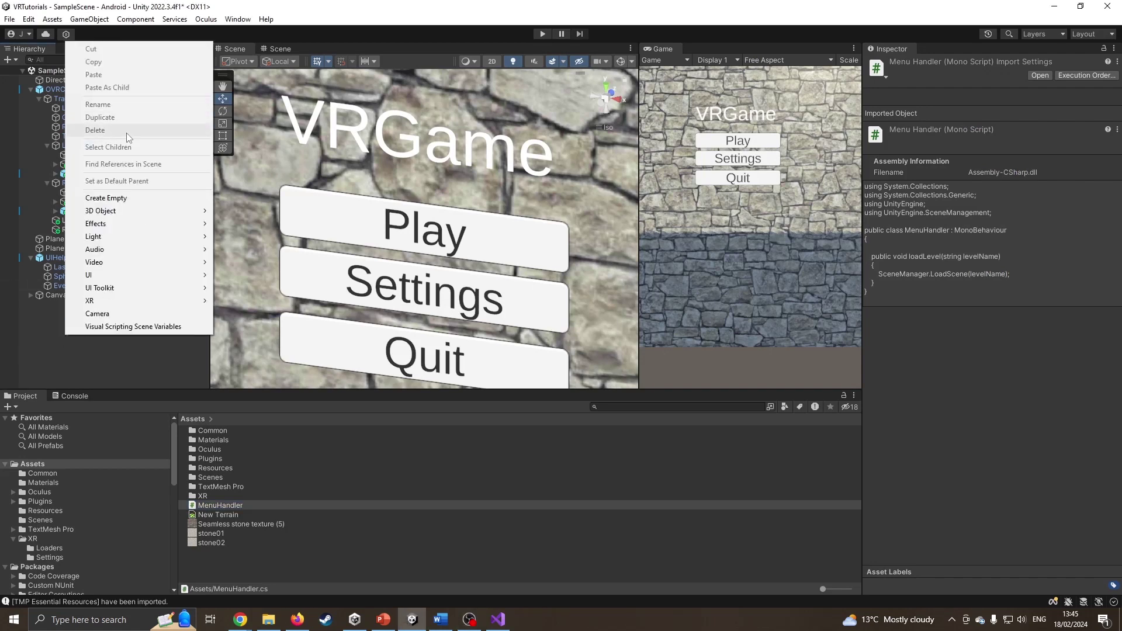
pyautogui.click(127, 197)
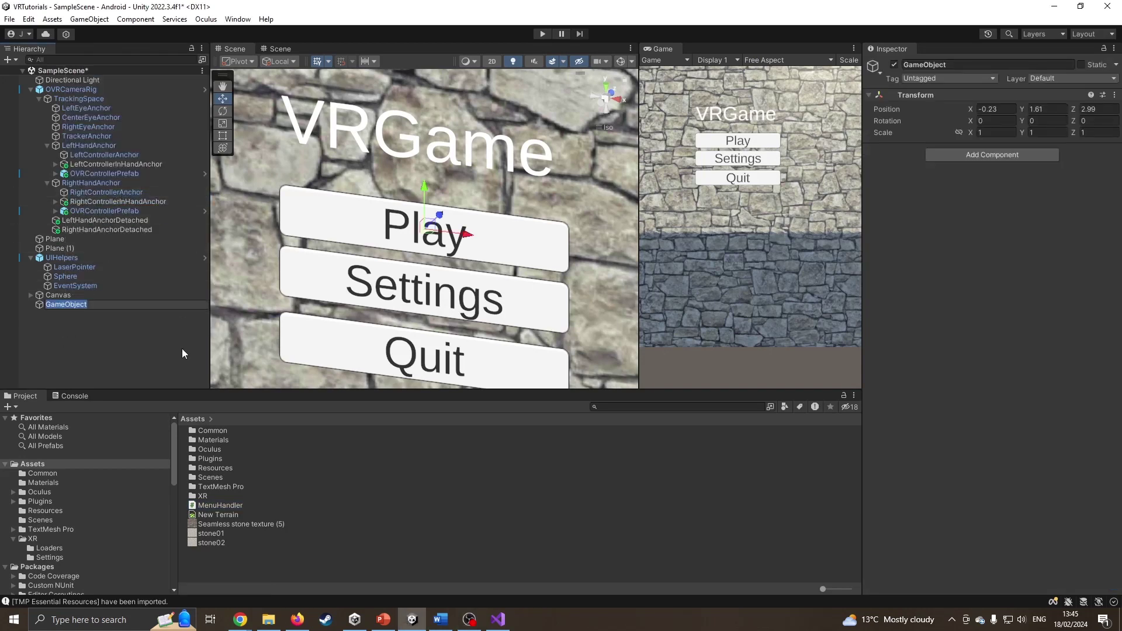
pyautogui.write('Menu')
pyautogui.press('Return')
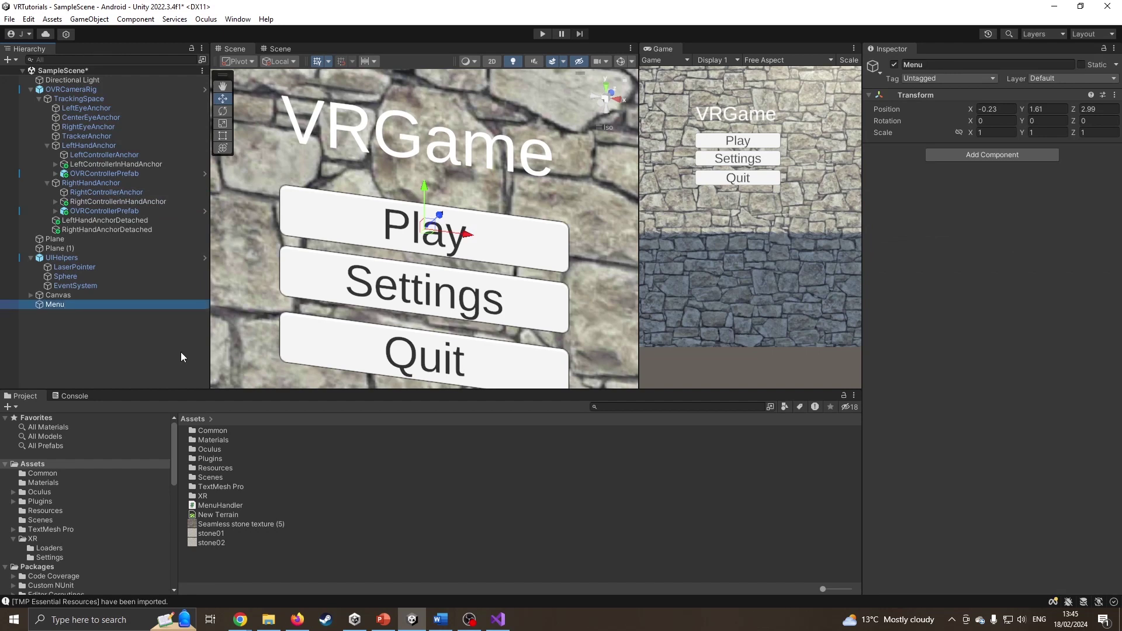
pyautogui.moveTo(221, 508); pyautogui.dragTo(69, 309)
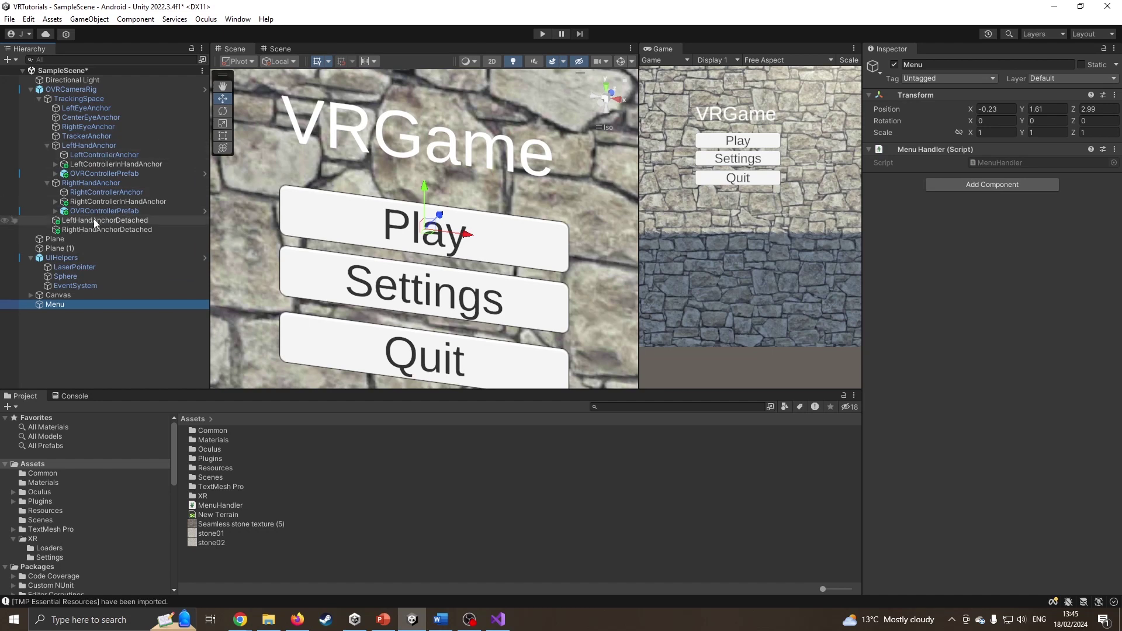
# Step: Add an On Click event to the Play button that calls MenuHandler.loadLevel on the Menu object
pyautogui.click(30, 295)
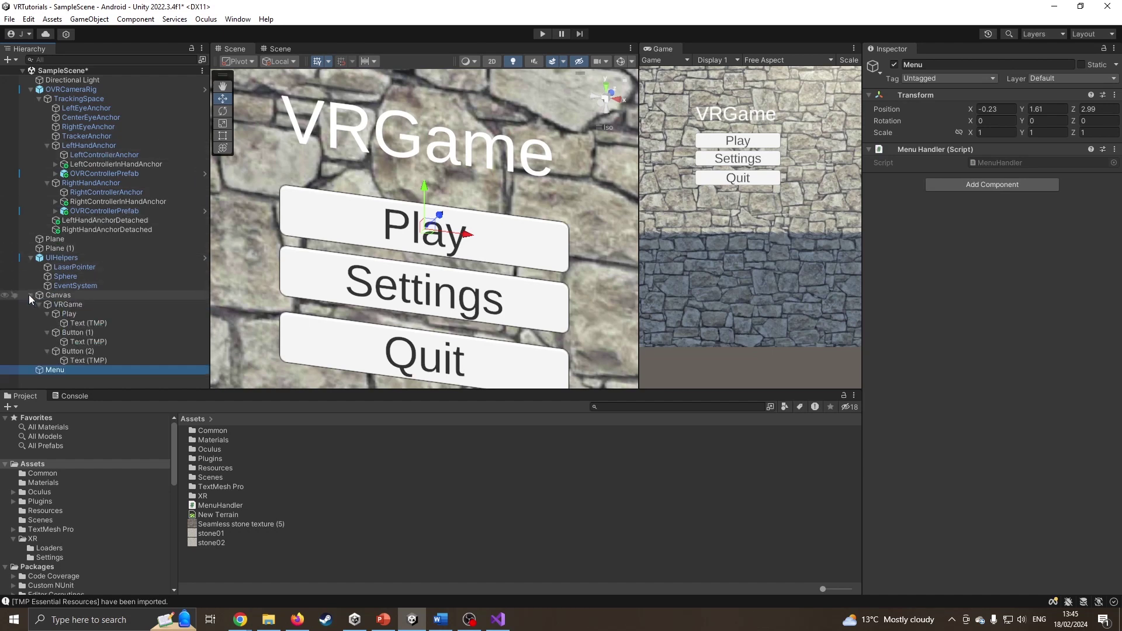
pyautogui.click(78, 314)
pyautogui.scroll(-5, 929, 366)
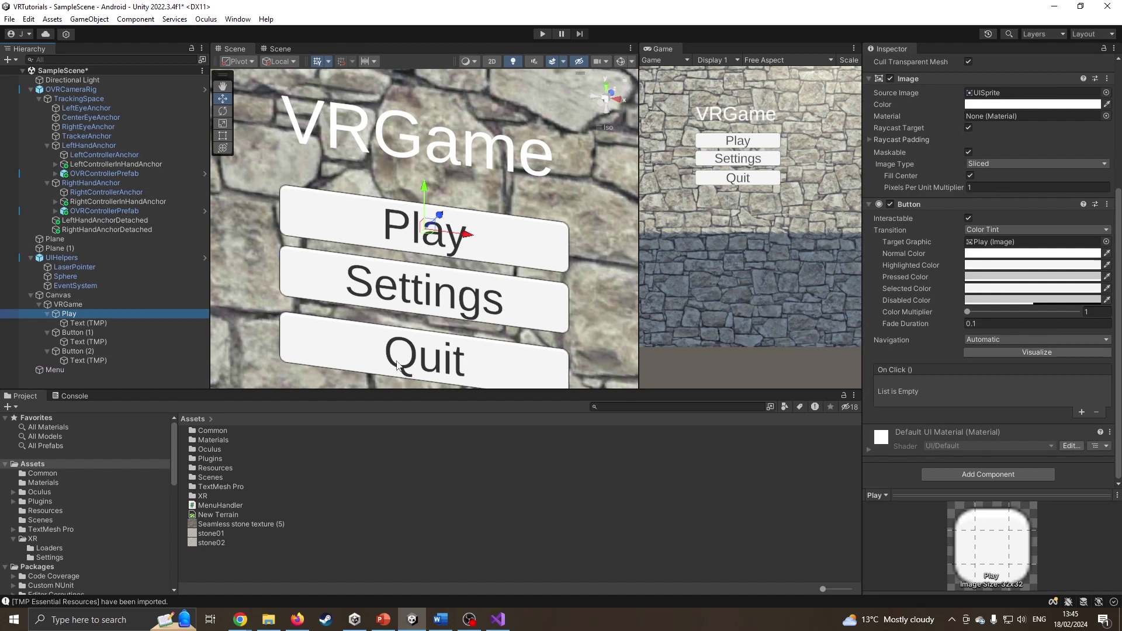
pyautogui.click(1081, 413)
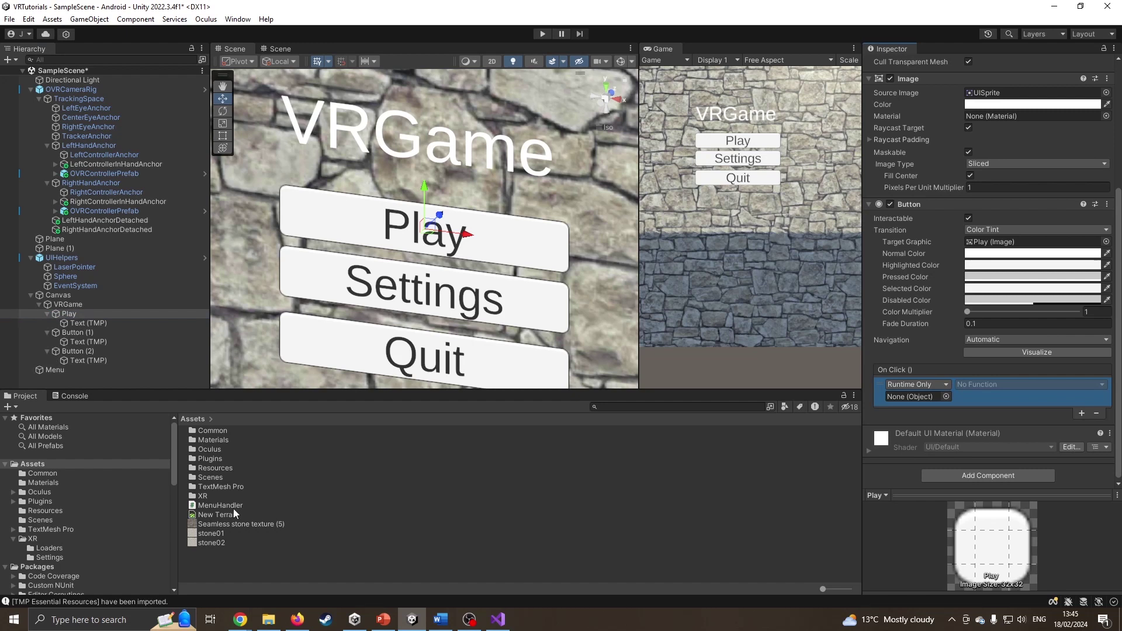
pyautogui.moveTo(47, 372); pyautogui.dragTo(914, 397)
pyautogui.click(1000, 385)
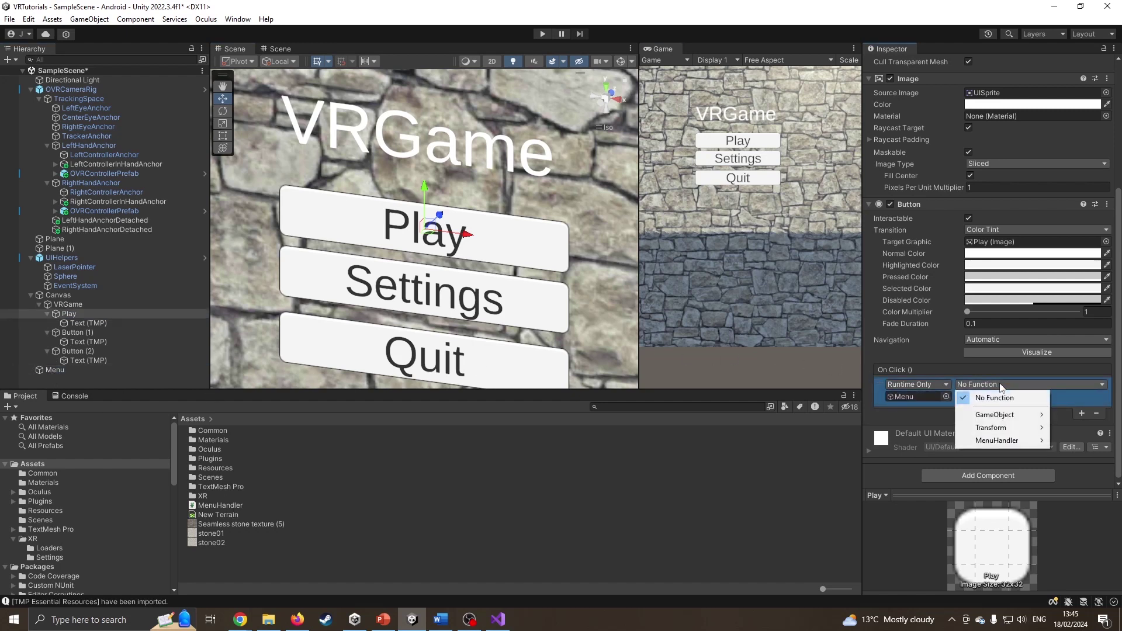
pyautogui.moveTo(1000, 441)
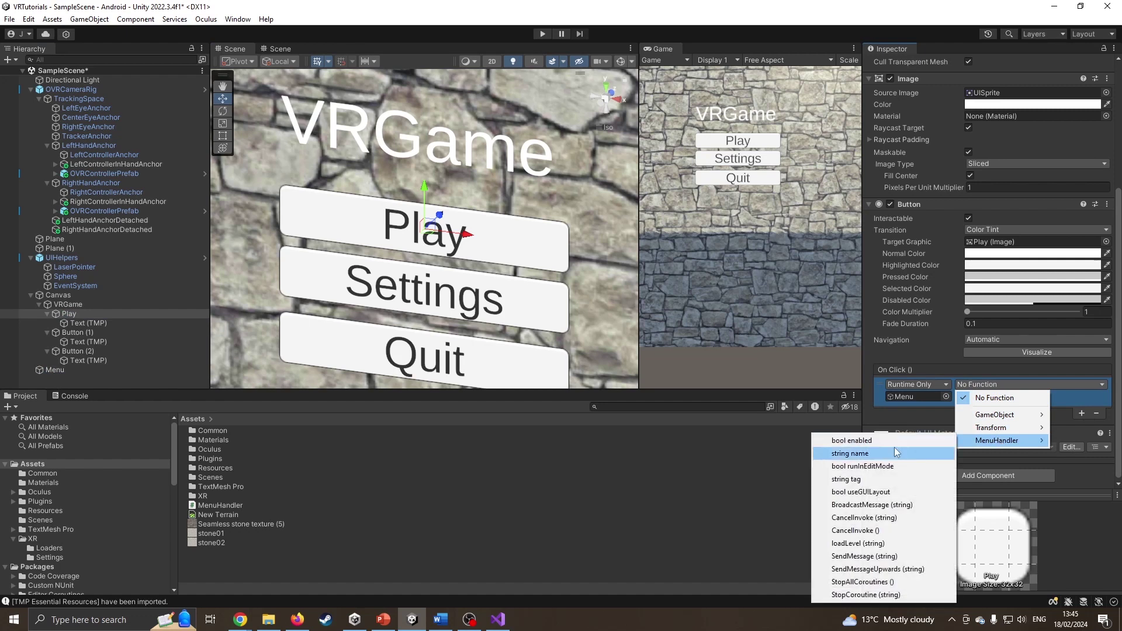
pyautogui.click(872, 543)
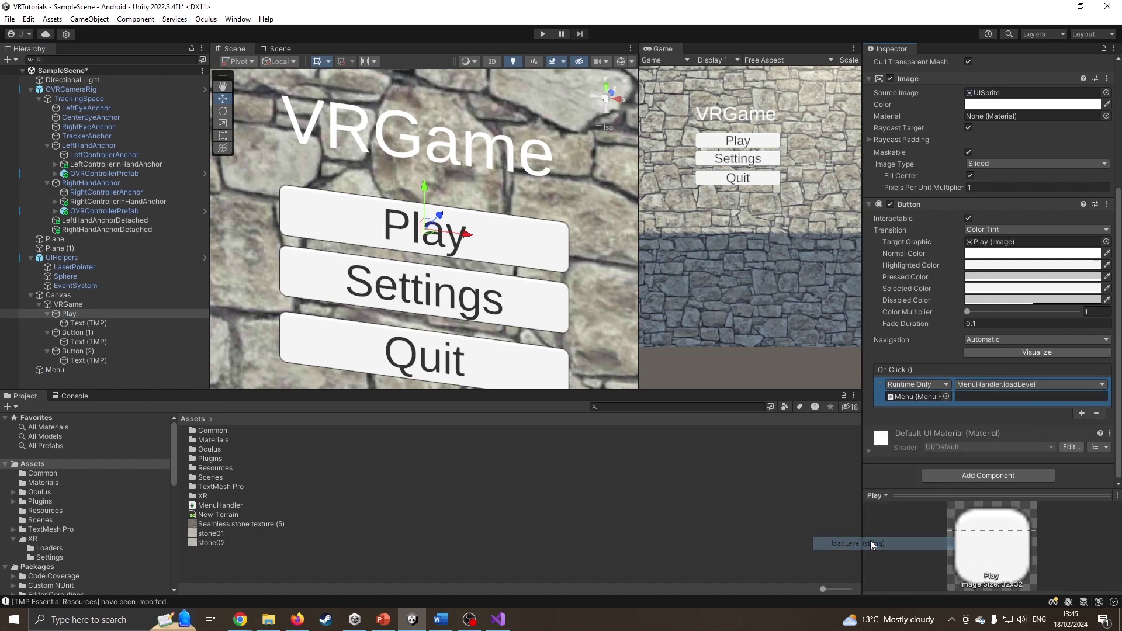
# Step: Look up the scene name in the Scenes folder and set the Play button's loadLevel argument to Level01
pyautogui.click(989, 398)
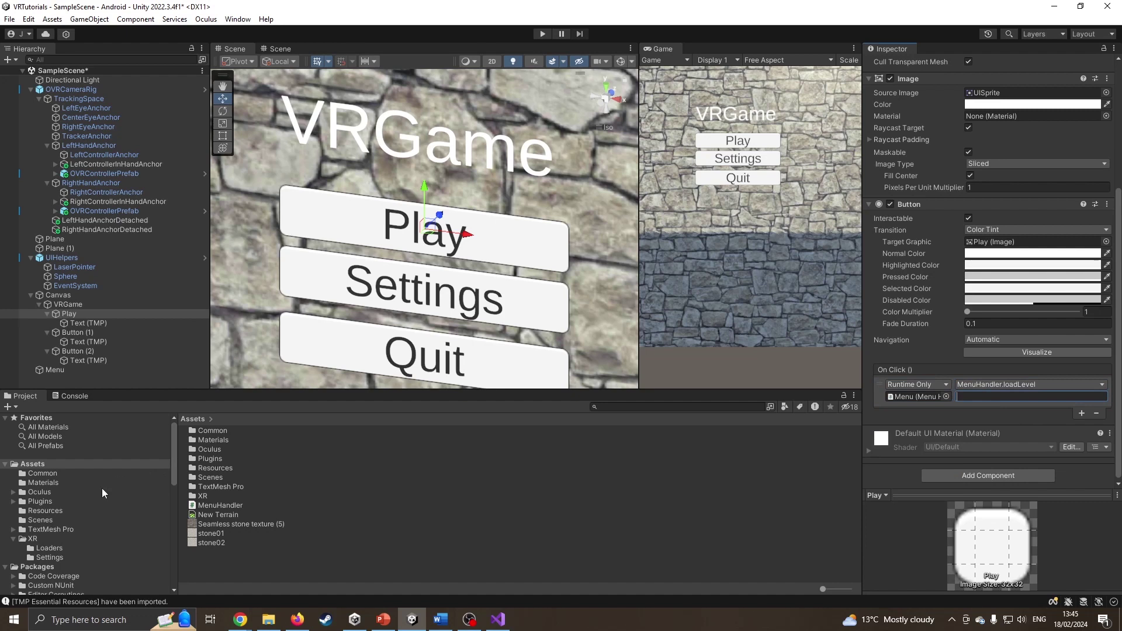
pyautogui.click(65, 520)
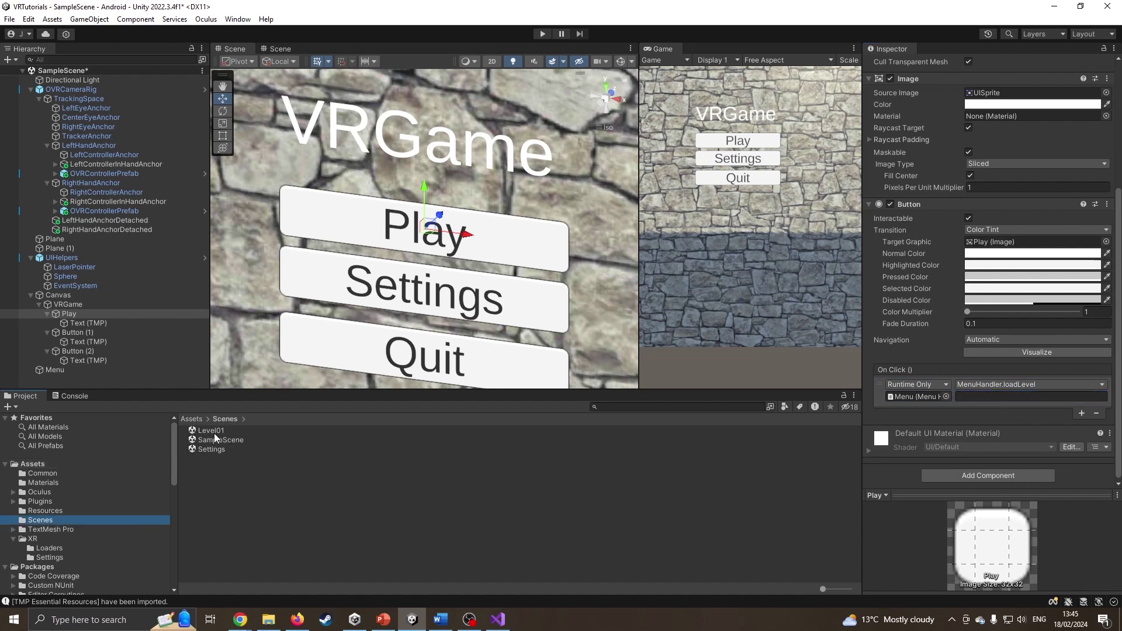
pyautogui.click(993, 396)
pyautogui.write('Level01')
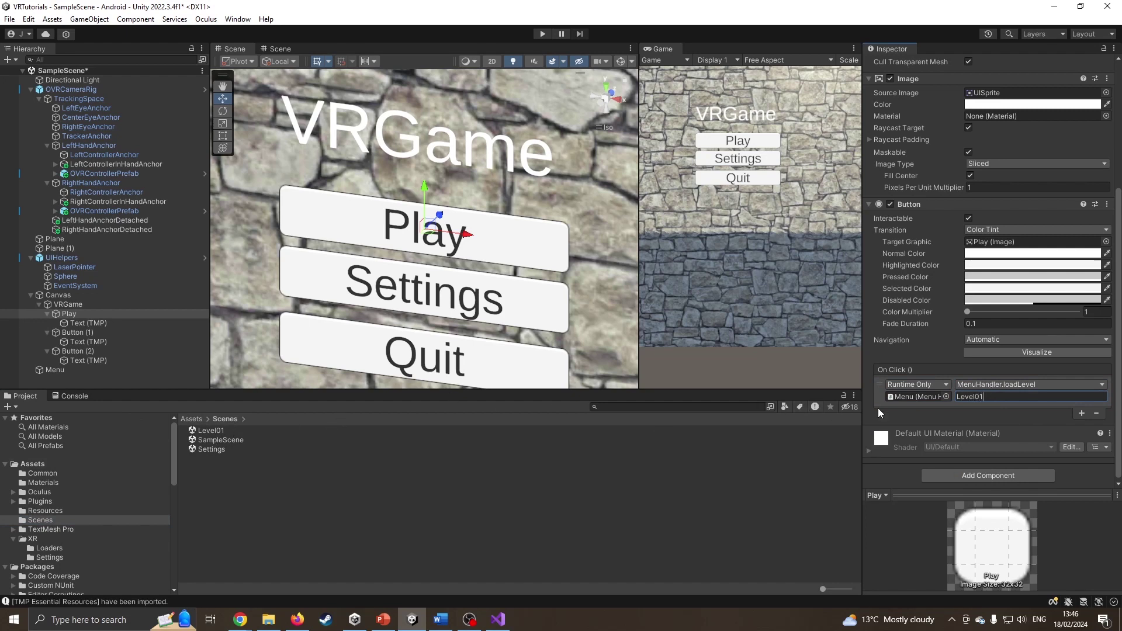
# Step: Add an On Click event to the Settings button that calls MenuHandler.loadLevel on the Menu object with the argument Settings
pyautogui.click(80, 333)
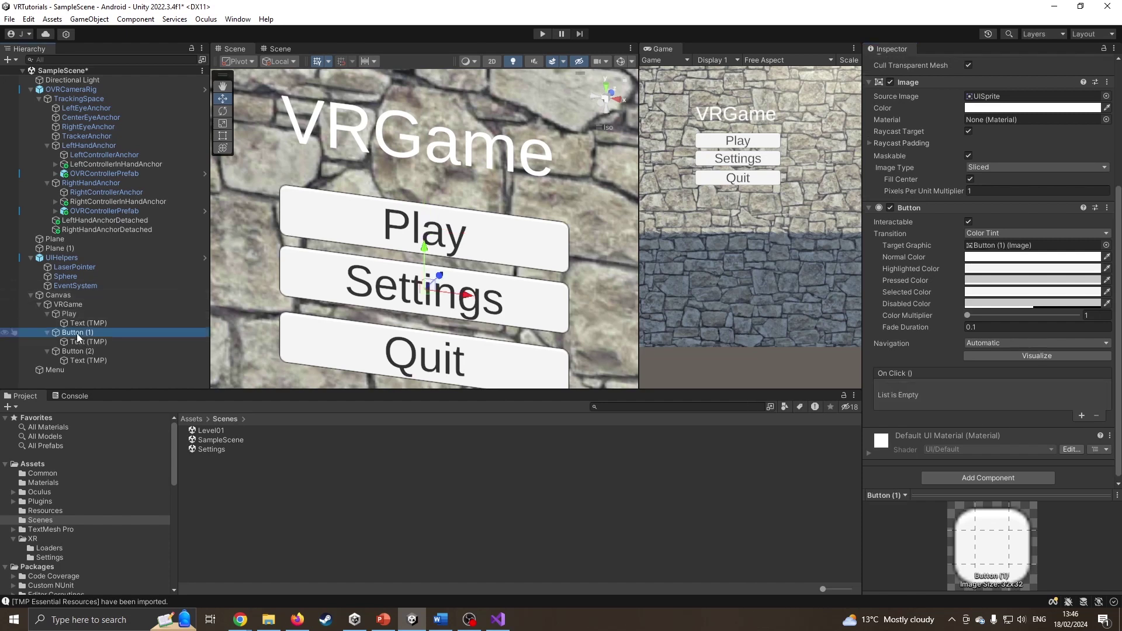
pyautogui.click(1081, 415)
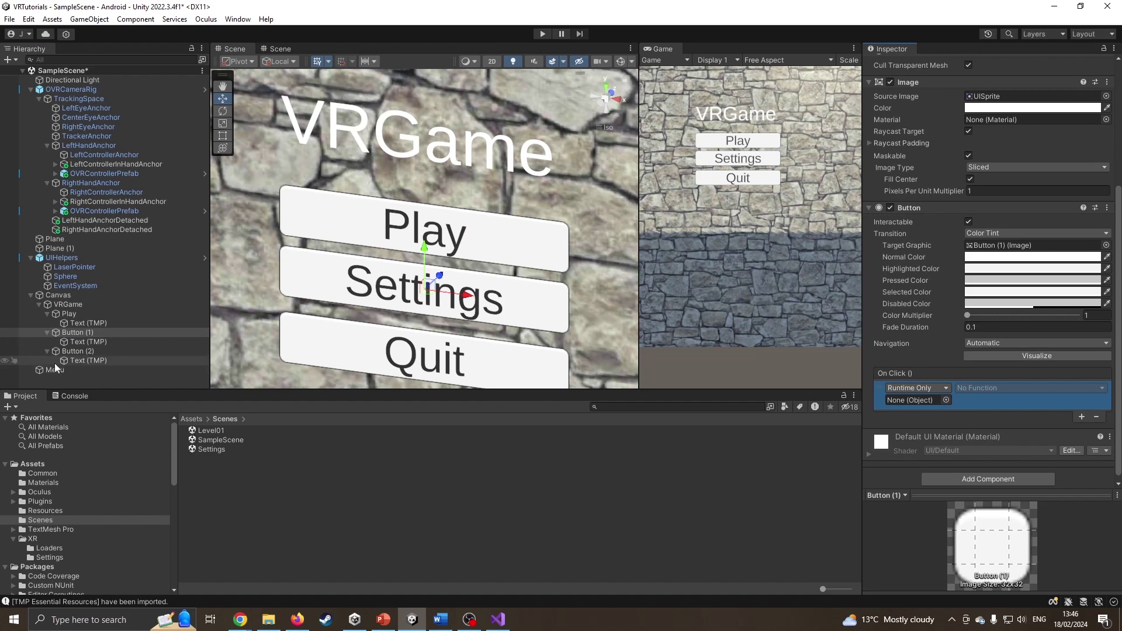
pyautogui.moveTo(54, 370); pyautogui.dragTo(882, 401)
pyautogui.click(1007, 387)
pyautogui.moveTo(996, 443)
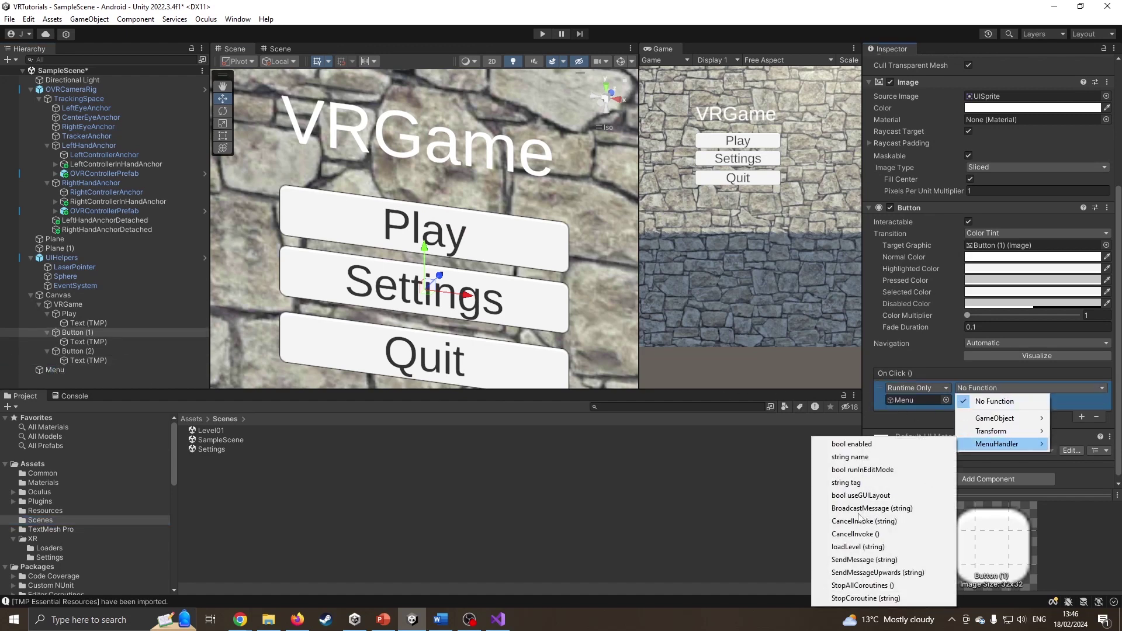
pyautogui.click(853, 547)
pyautogui.click(980, 401)
pyautogui.write('Settings')
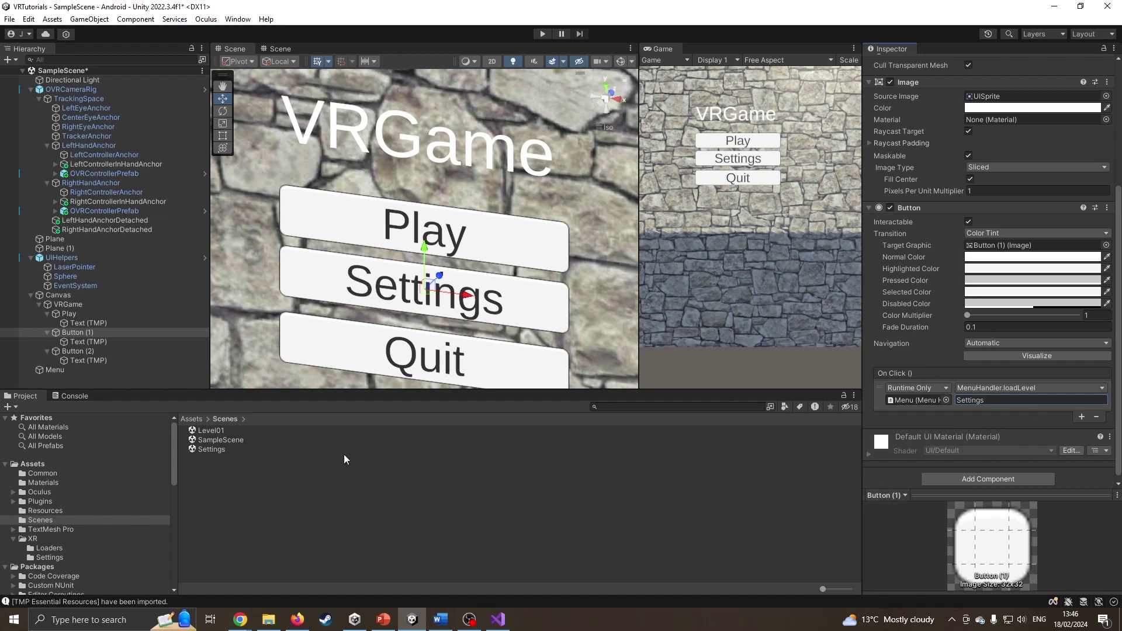
# Step: Add the open SampleScene to the Scenes In Build list in the build settings
pyautogui.click(9, 19)
pyautogui.click(64, 159)
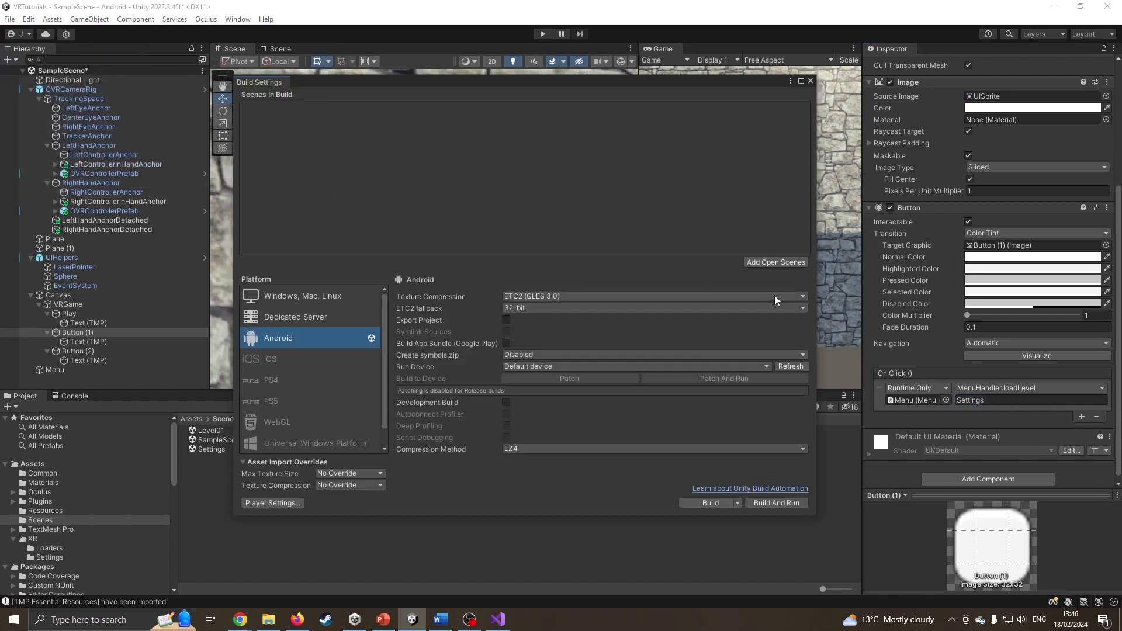
pyautogui.click(767, 259)
pyautogui.click(809, 81)
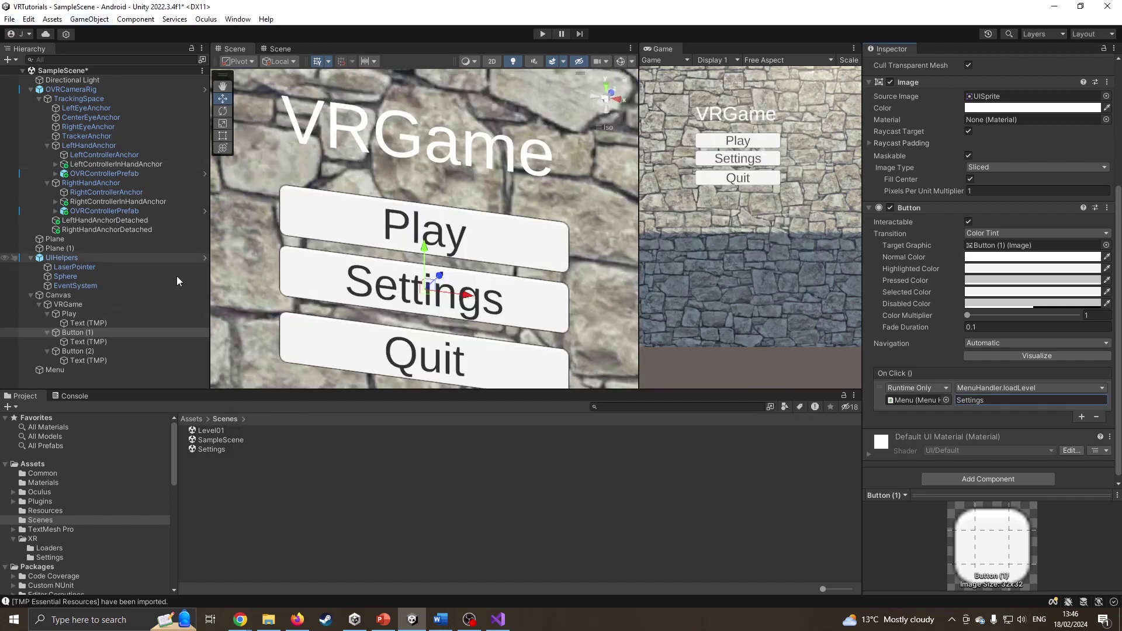
# Step: Open the Level01 scene, saving the changes to SampleScene, and add Level01 to the Scenes In Build list
pyautogui.doubleClick(209, 432)
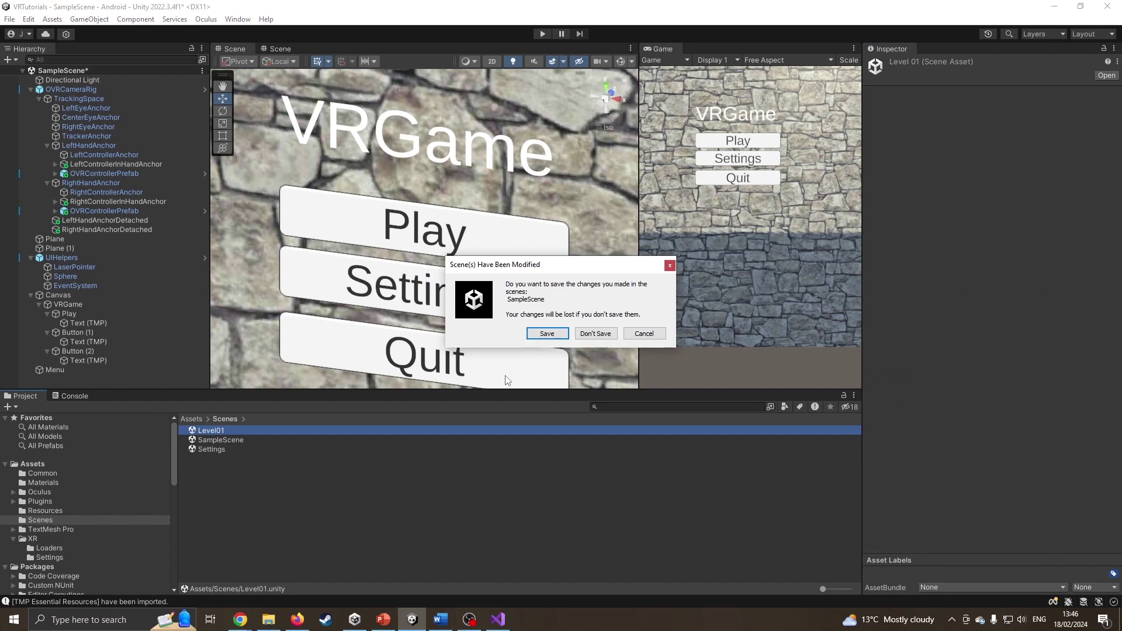
pyautogui.click(555, 334)
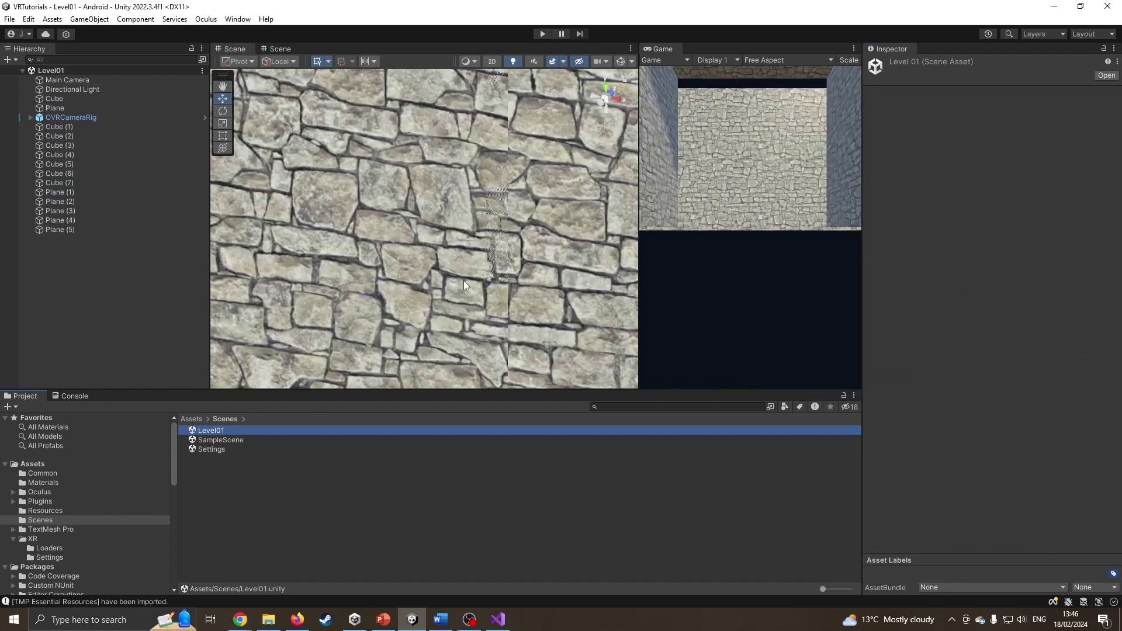
pyautogui.scroll(-10, 476, 280)
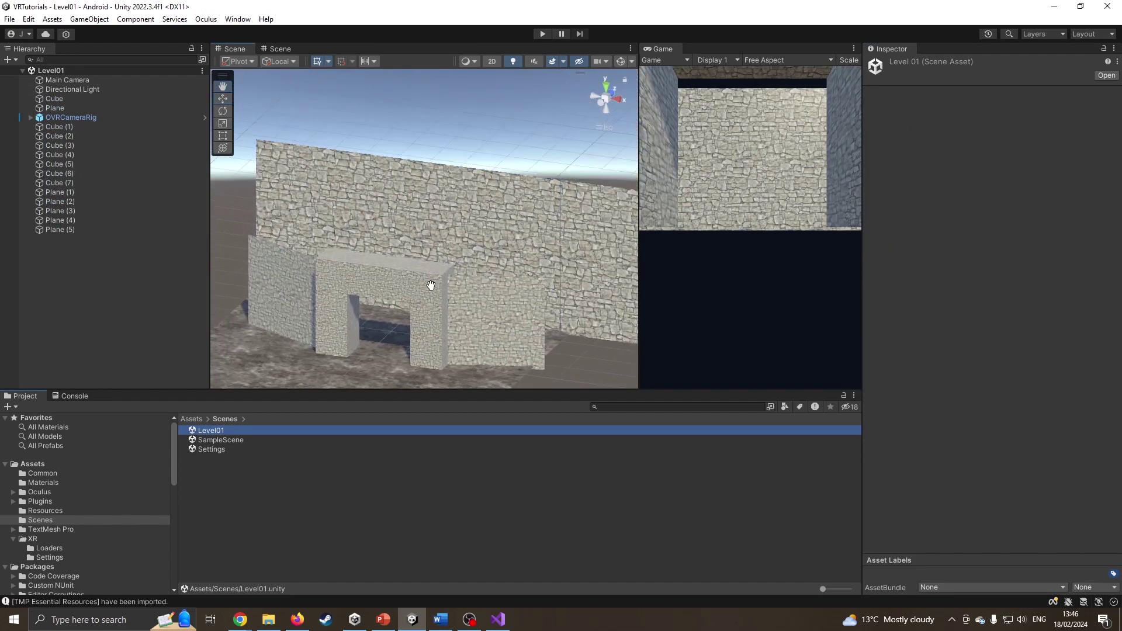
pyautogui.moveTo(433, 287)
pyautogui.keyDown('alt'); pyautogui.mouseDown()
pyautogui.moveTo(250, 268)
pyautogui.moveTo(426, 286)
pyautogui.mouseUp(); pyautogui.keyUp('alt')
pyautogui.click(9, 18)
pyautogui.click(51, 160)
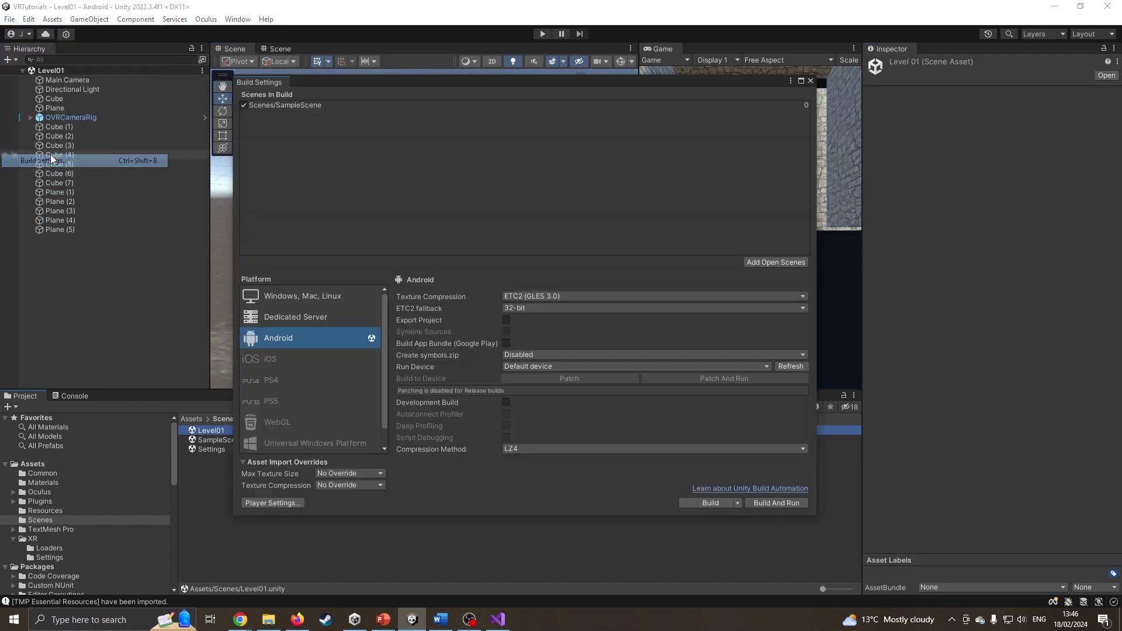
pyautogui.click(788, 262)
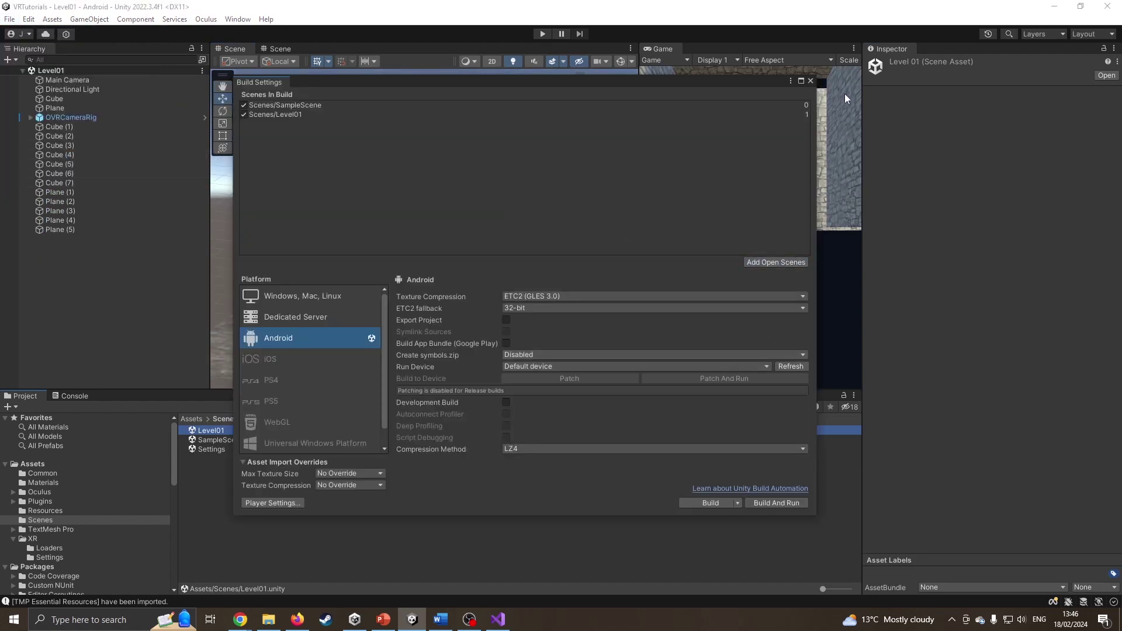
pyautogui.click(810, 81)
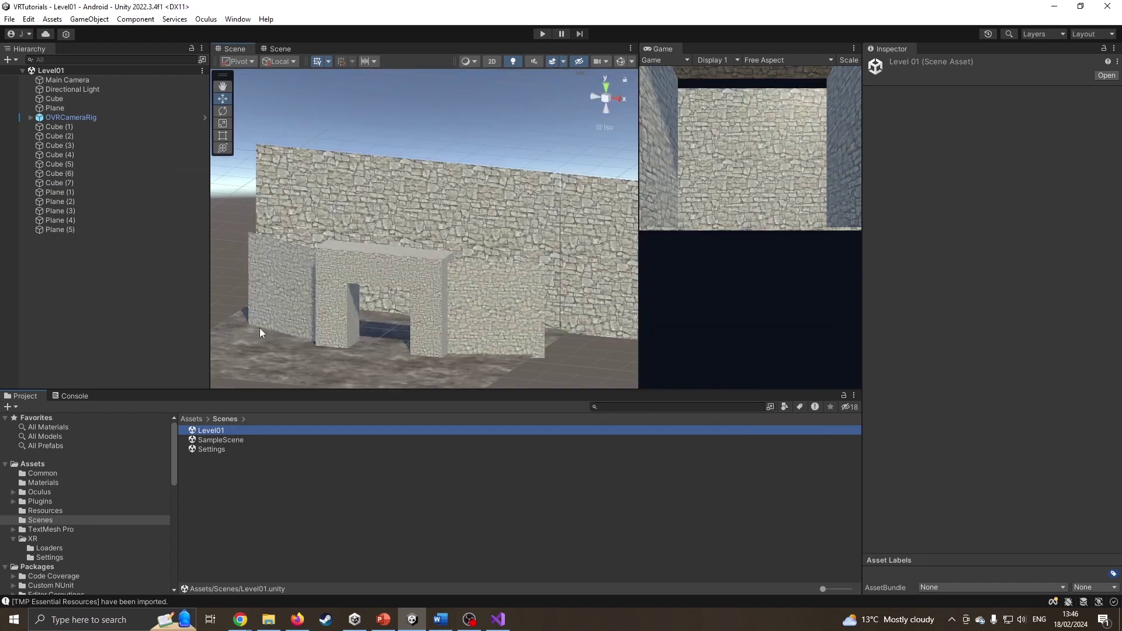
# Step: Open the Settings scene, look over its volume canvas and add the scene to the Scenes In Build list
pyautogui.doubleClick(221, 452)
pyautogui.moveTo(298, 295); pyautogui.dragTo(364, 289, button='middle')
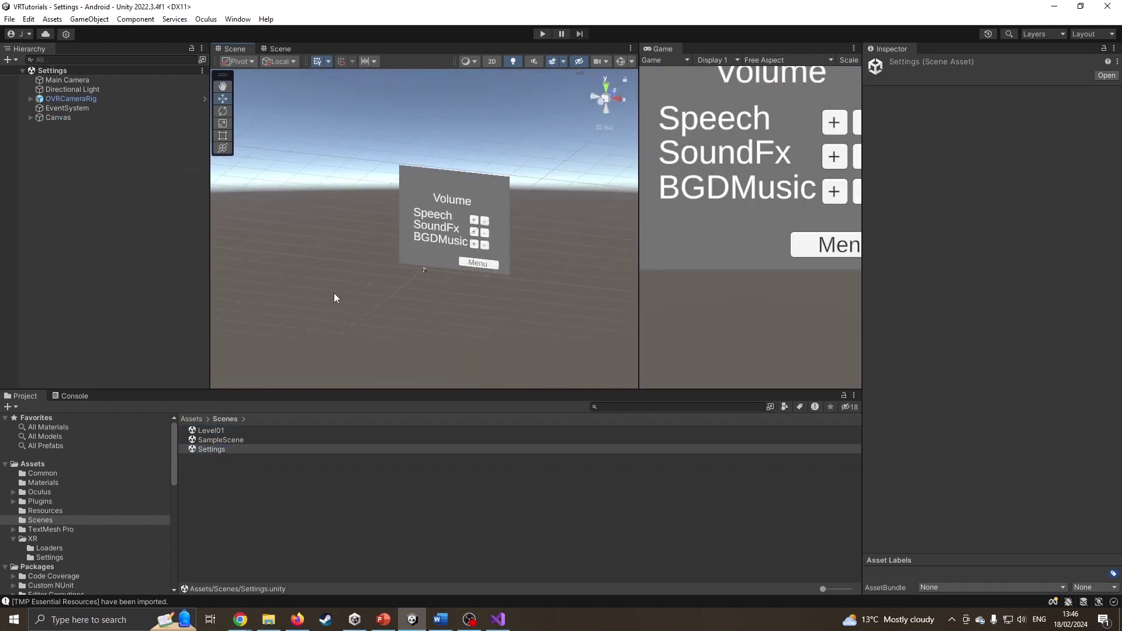
pyautogui.click(30, 119)
pyautogui.click(448, 201)
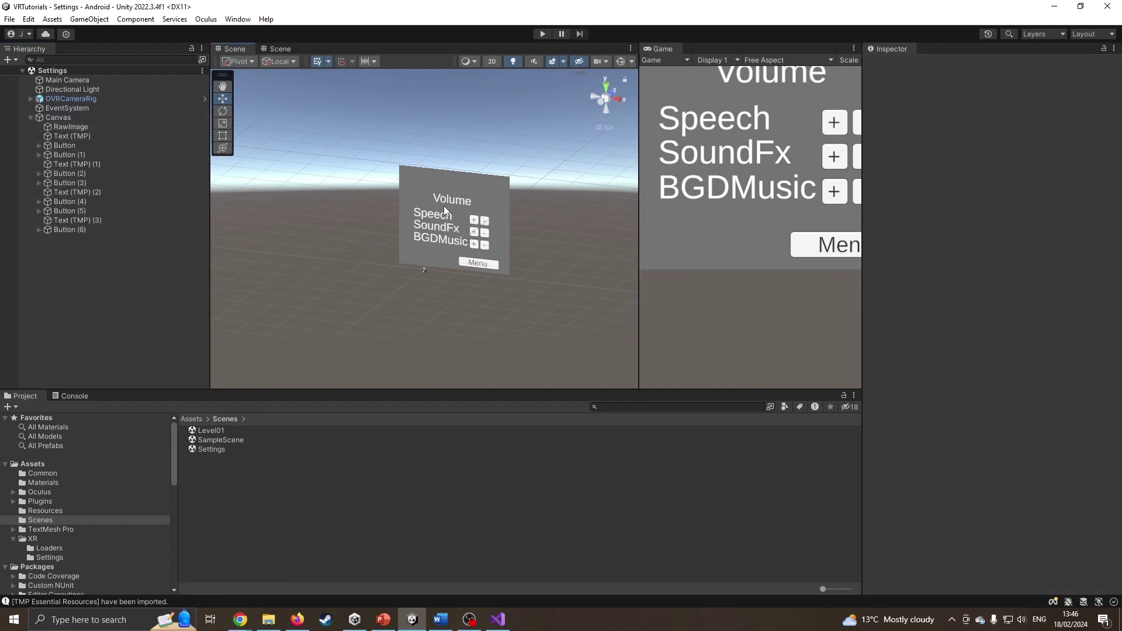
pyautogui.scroll(2, 435, 239)
pyautogui.scroll(2, 439, 232)
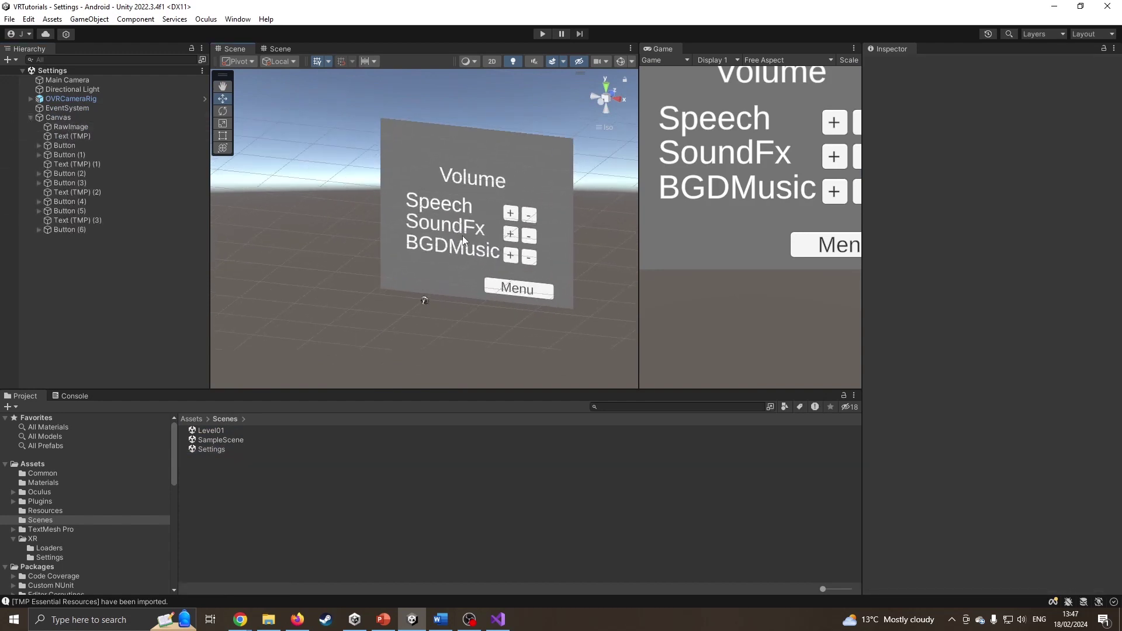
pyautogui.click(9, 19)
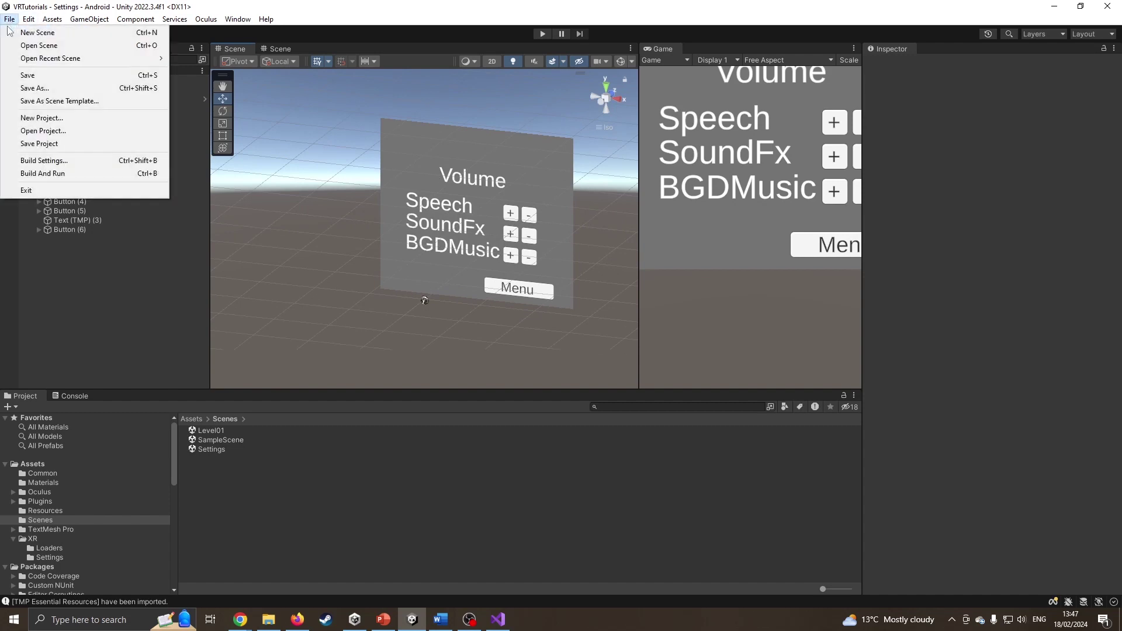
pyautogui.click(76, 160)
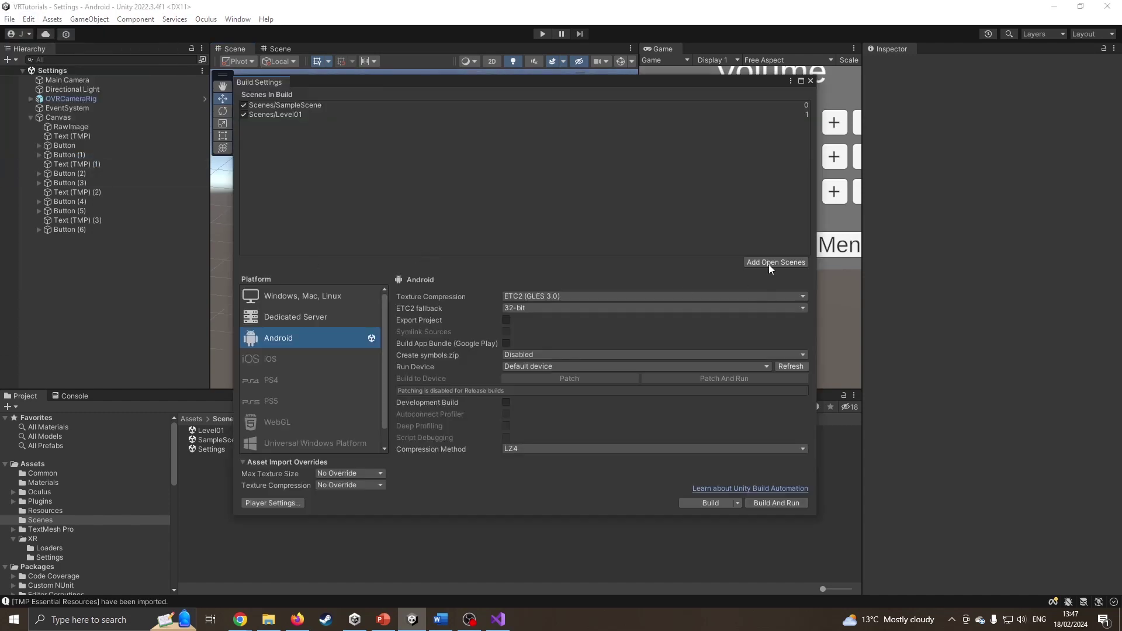
pyautogui.click(770, 262)
pyautogui.click(294, 104)
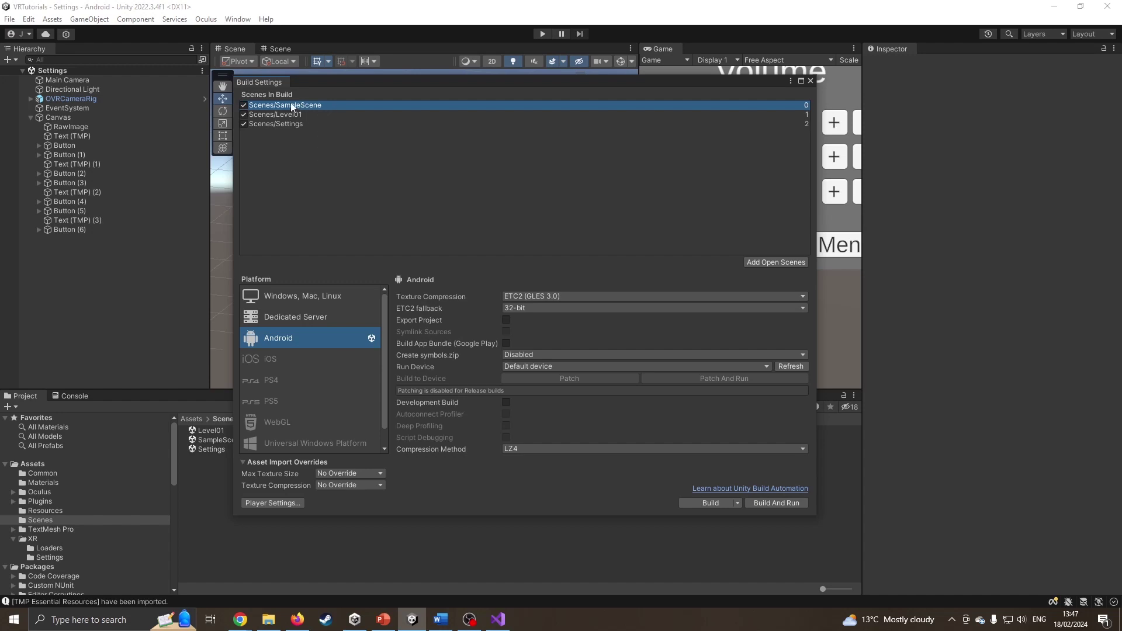
pyautogui.click(810, 81)
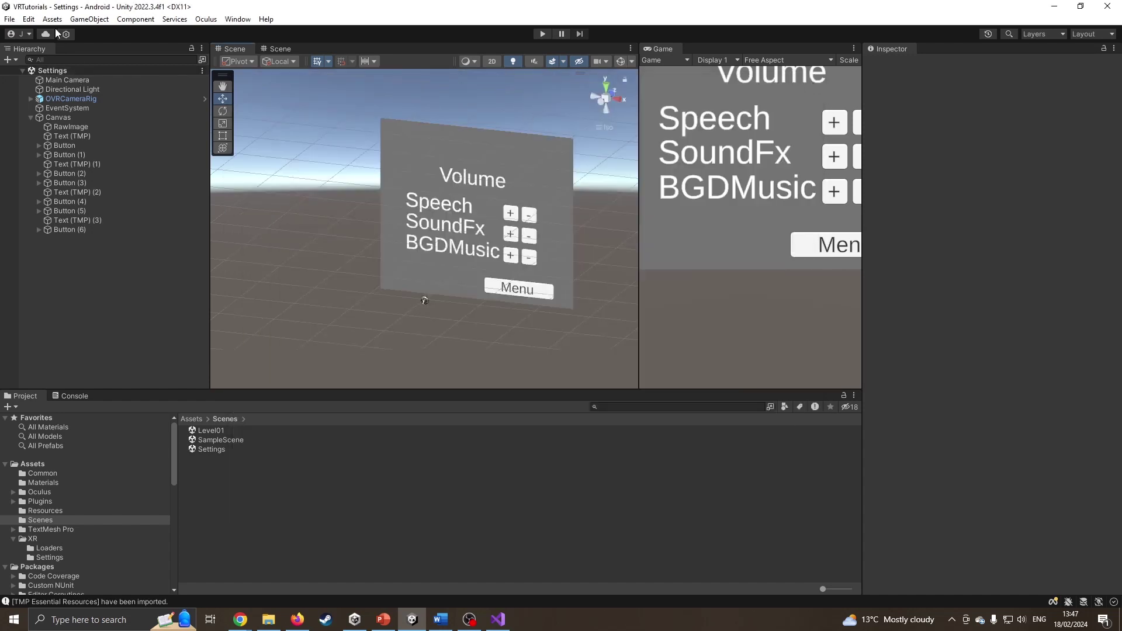
# Step: Reopen SampleScene and save it as a new scene named Menu in the Scenes folder
pyautogui.doubleClick(221, 440)
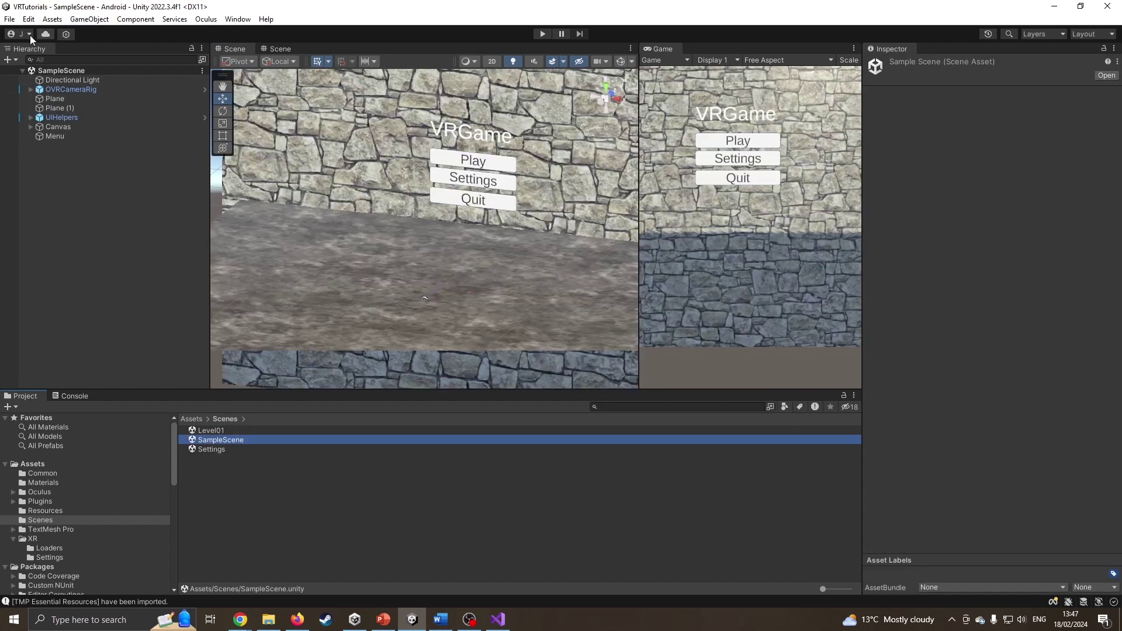
pyautogui.click(9, 19)
pyautogui.click(30, 88)
pyautogui.write('Menu')
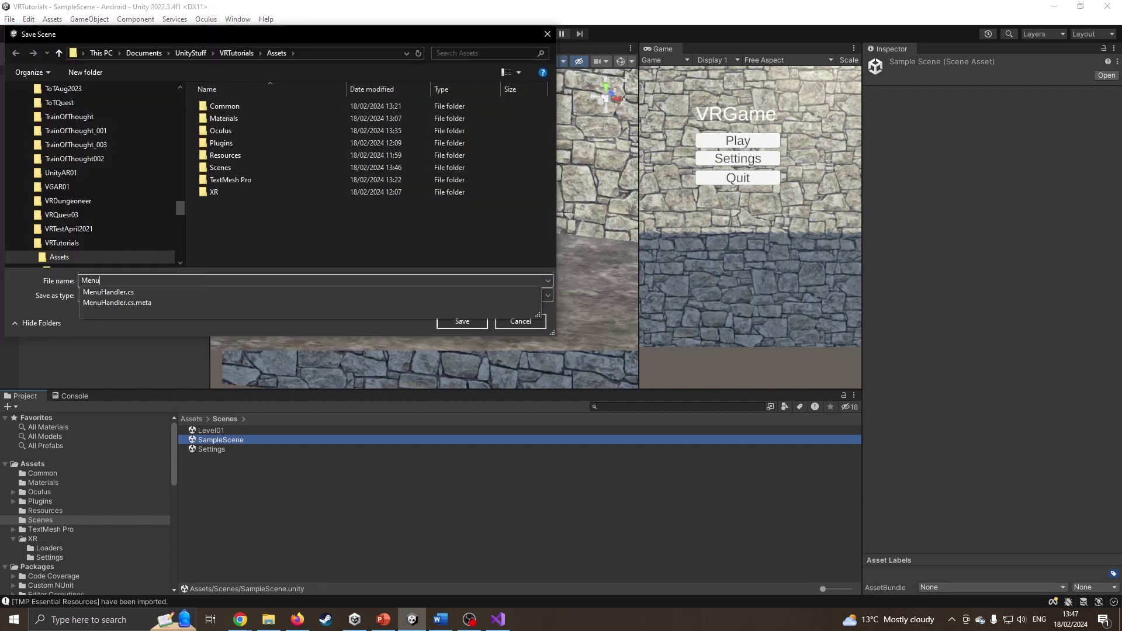
pyautogui.doubleClick(220, 167)
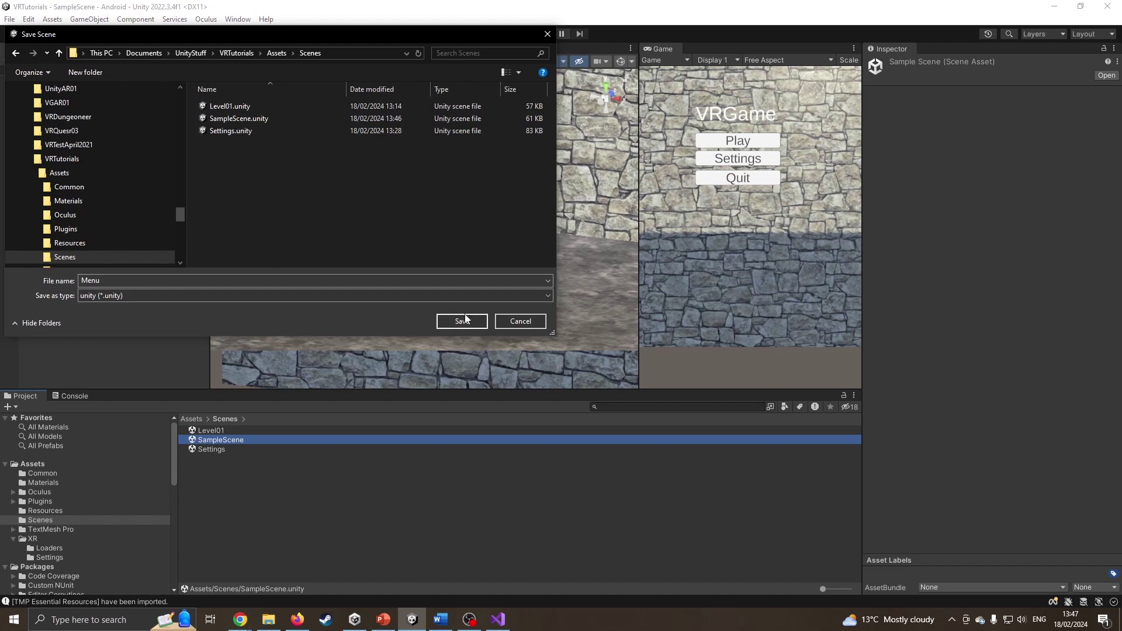
pyautogui.click(461, 321)
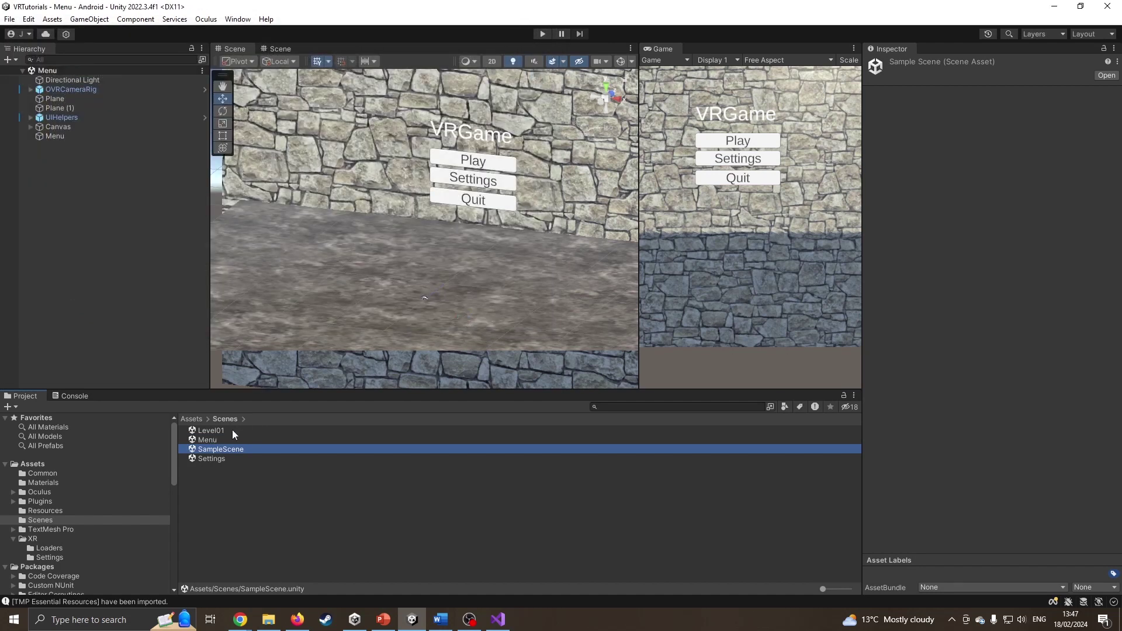
# Step: Add the Menu scene to the build list, move it above Level01 and exclude SampleScene from the build
pyautogui.click(207, 439)
pyautogui.click(214, 449)
pyautogui.click(207, 439)
pyautogui.click(12, 22)
pyautogui.click(75, 162)
pyautogui.click(755, 262)
pyautogui.click(289, 135)
pyautogui.moveTo(291, 129)
pyautogui.mouseDown()
pyautogui.moveTo(287, 99)
pyautogui.moveTo(284, 117)
pyautogui.mouseUp()
pyautogui.click(244, 105)
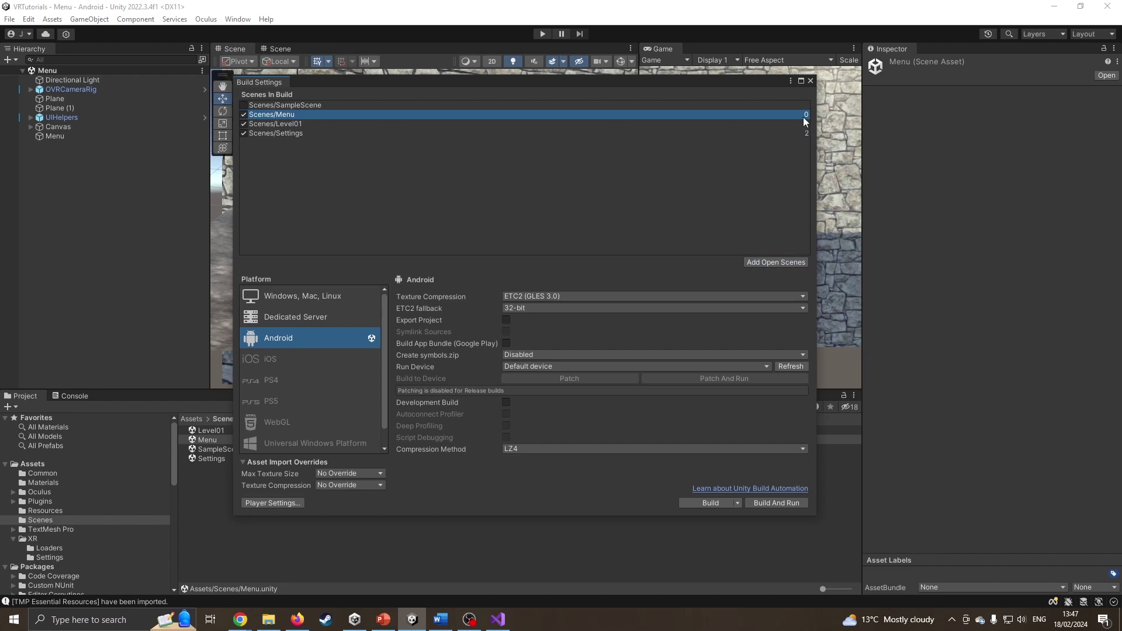
pyautogui.click(810, 81)
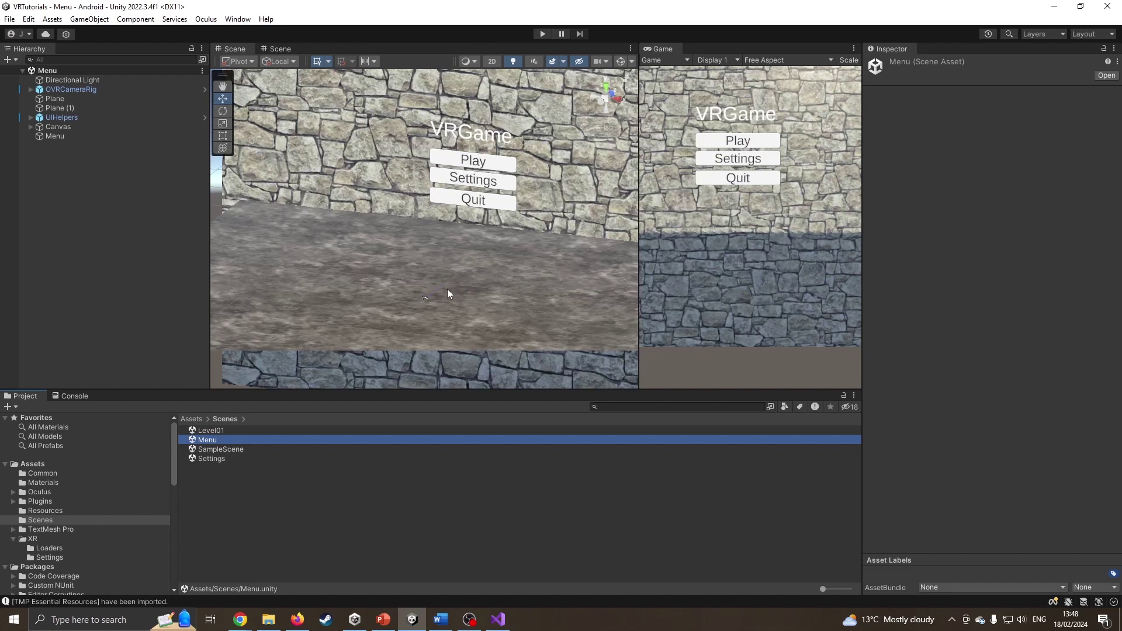
# Step: Review the company name, product name and version in the Player settings reached from the build settings
pyautogui.moveTo(636, 250); pyautogui.dragTo(625, 250)
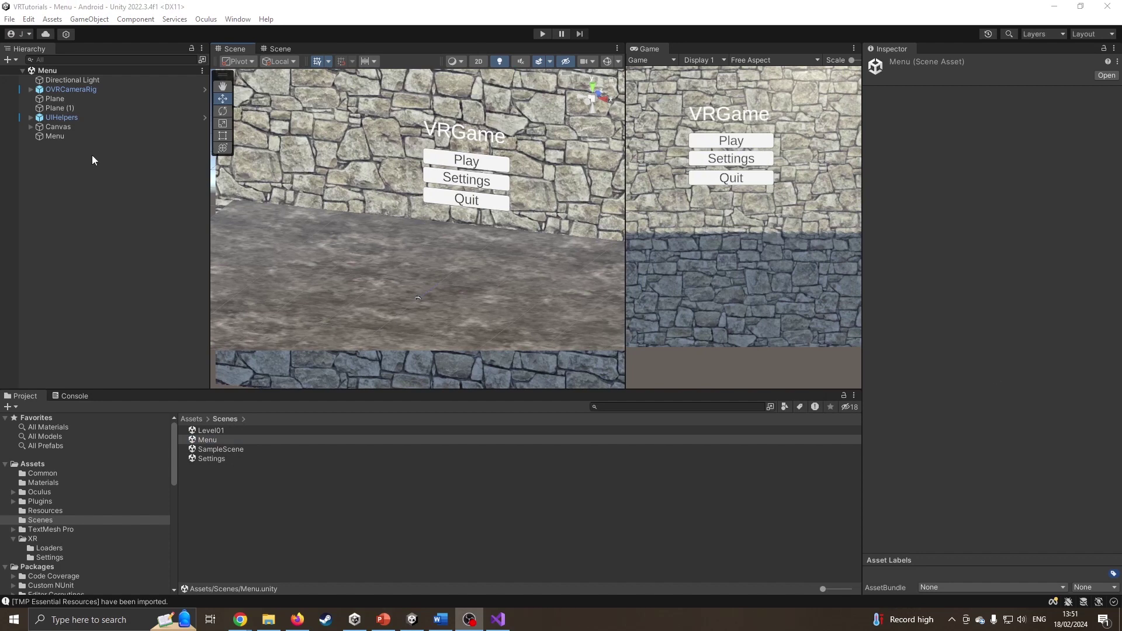
pyautogui.click(10, 20)
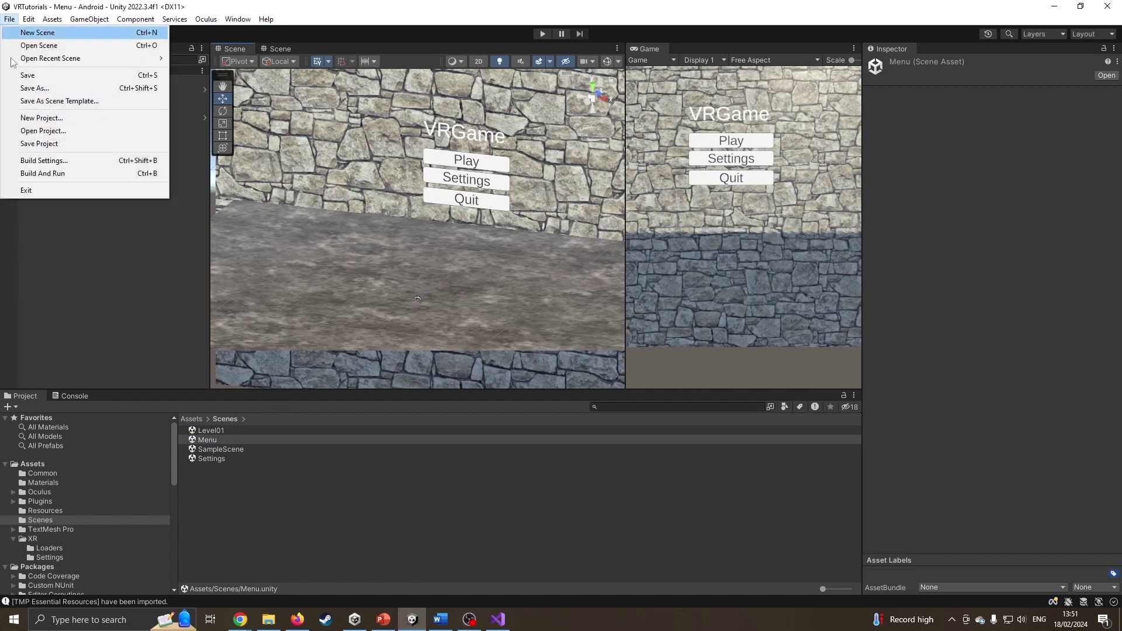
pyautogui.click(35, 162)
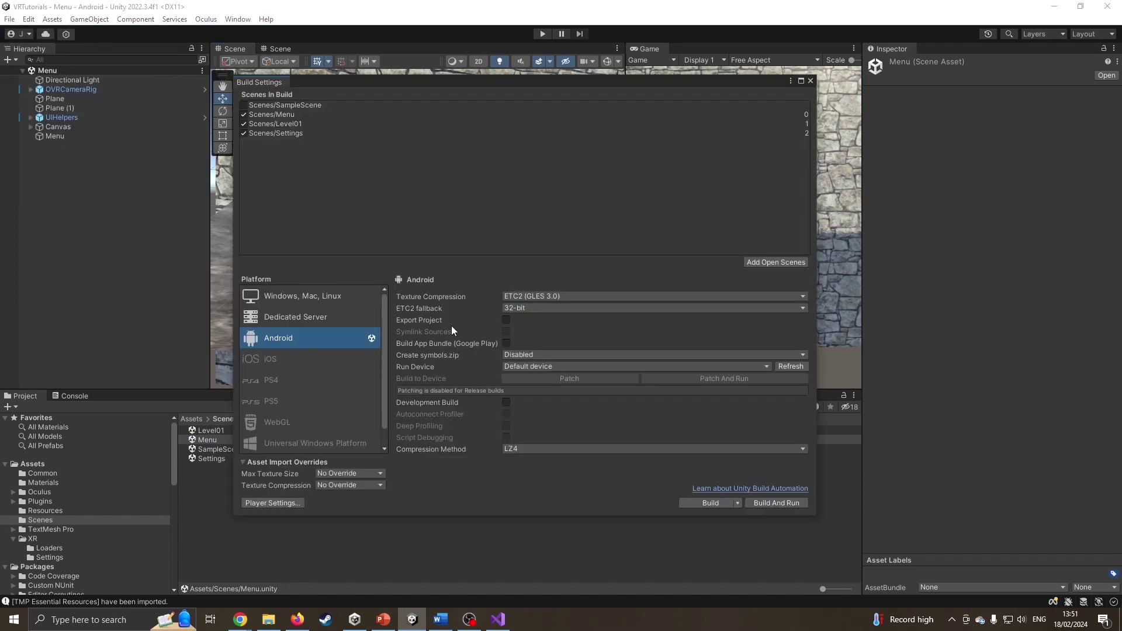
pyautogui.click(284, 500)
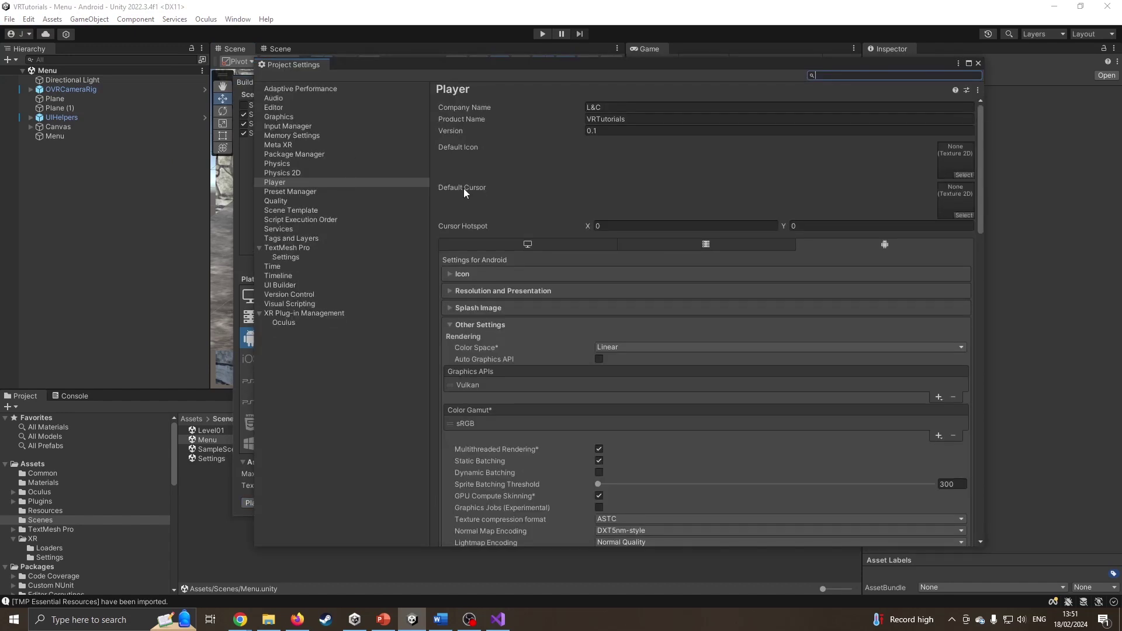
pyautogui.press('Tab')
pyautogui.press('Tab')
pyautogui.press('Tab')
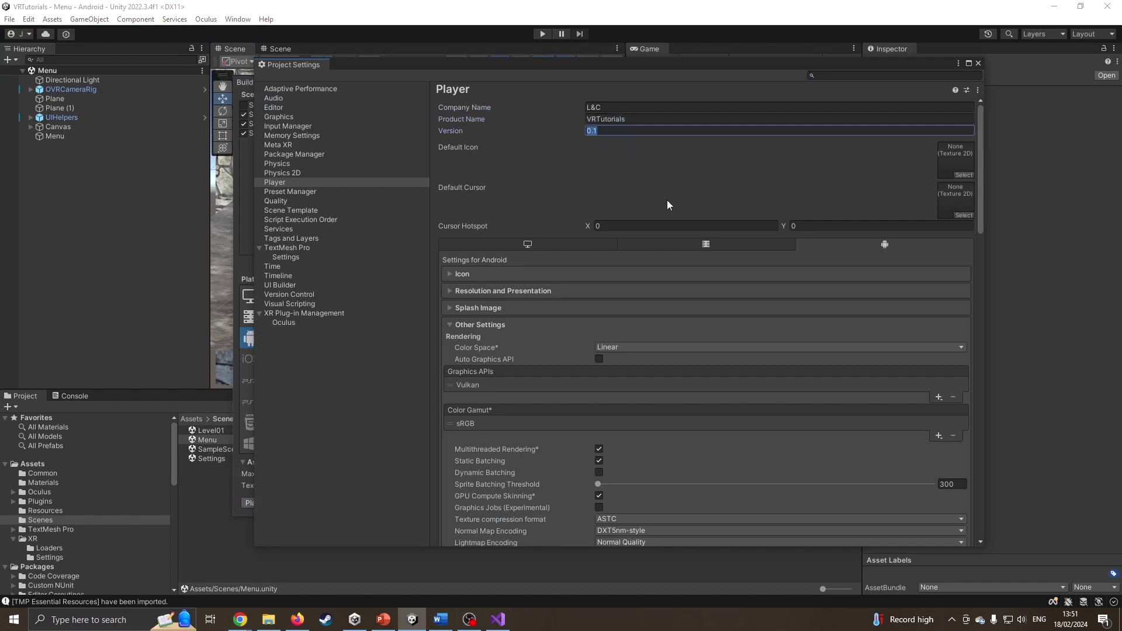
pyautogui.click(977, 64)
# Step: Build and run the Android app, creating a Dist folder in VRTutorials and saving the APK as MenuTest
pyautogui.click(769, 503)
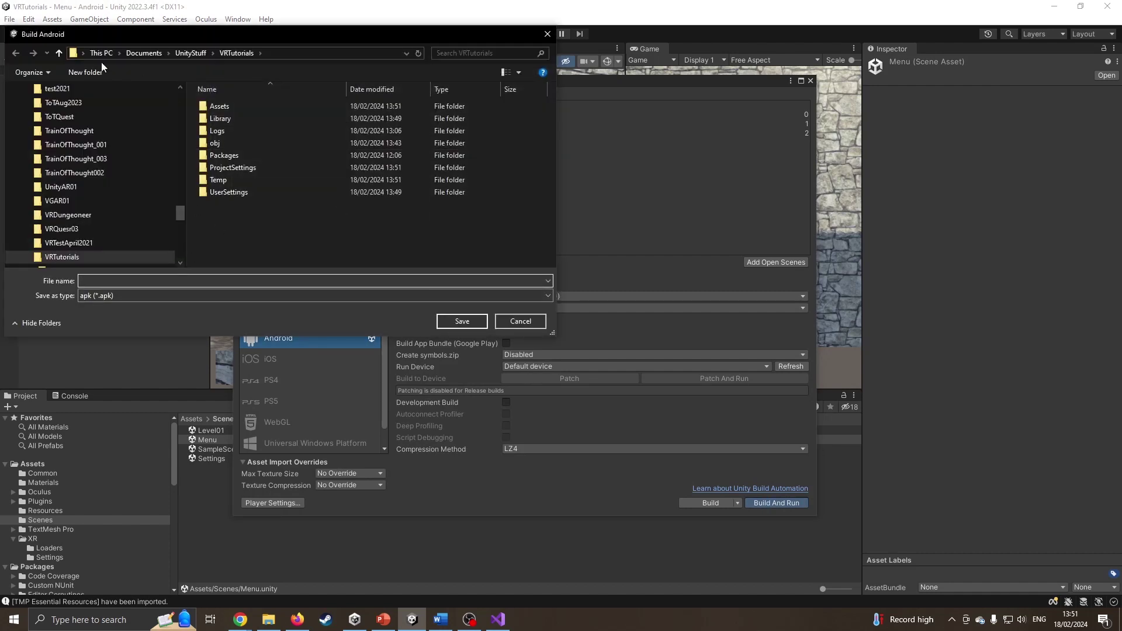
pyautogui.click(85, 72)
pyautogui.write('Dist')
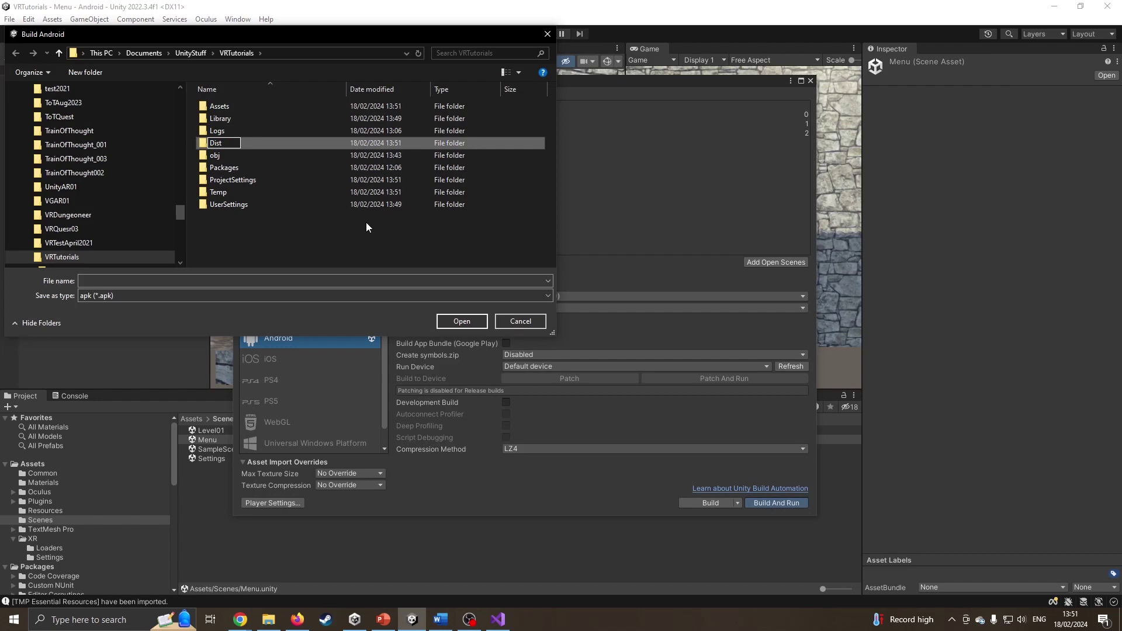
pyautogui.press('Return')
pyautogui.click(182, 281)
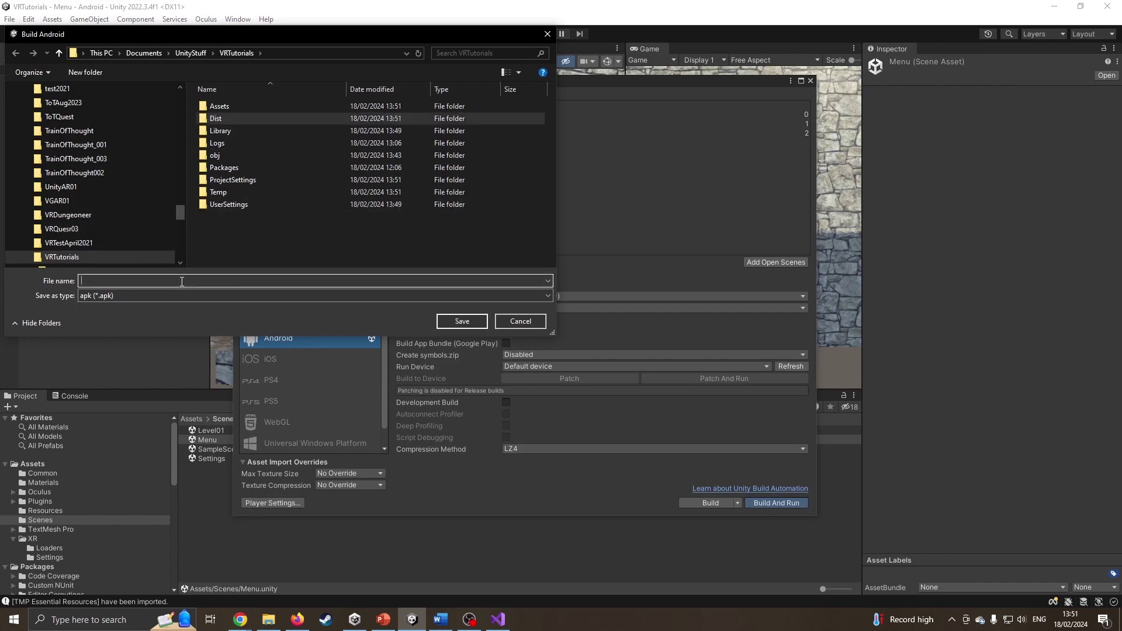
pyautogui.write('MenuTest')
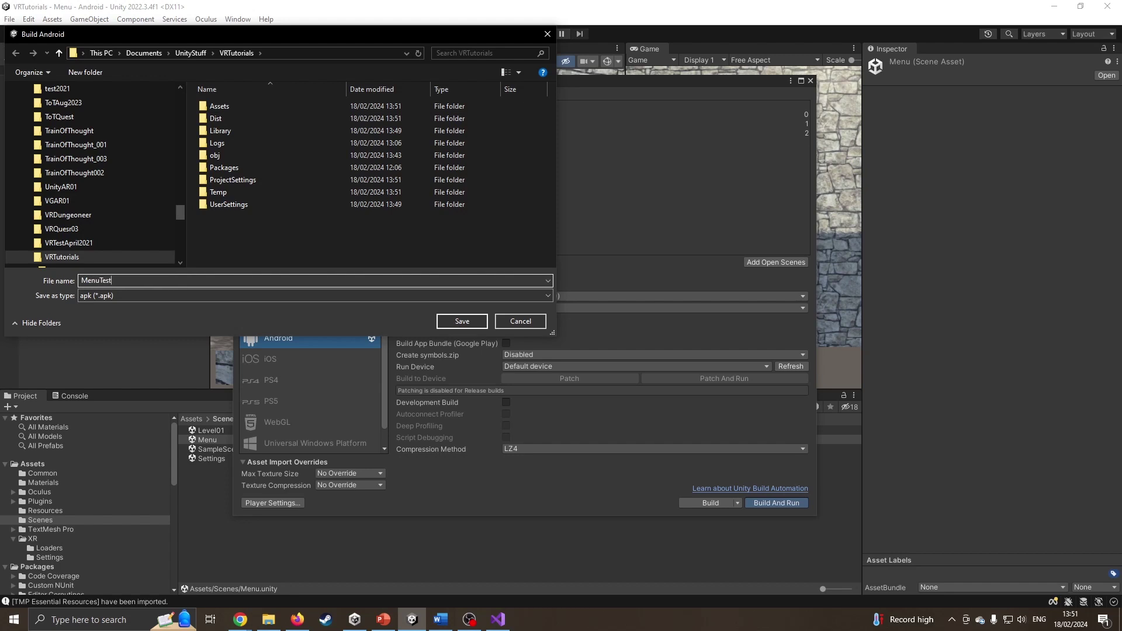
pyautogui.click(469, 321)
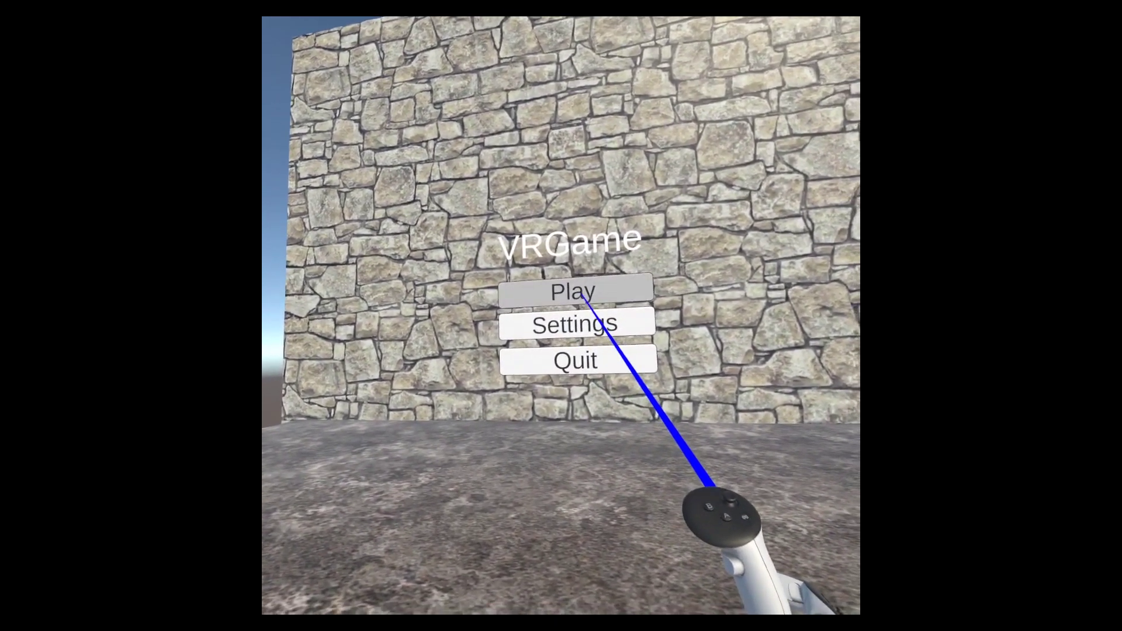
# Step: Try the Play button of the VRGame menu with the laser pointer in the headset, and close the build settings in Unity
pyautogui.click(579, 282)
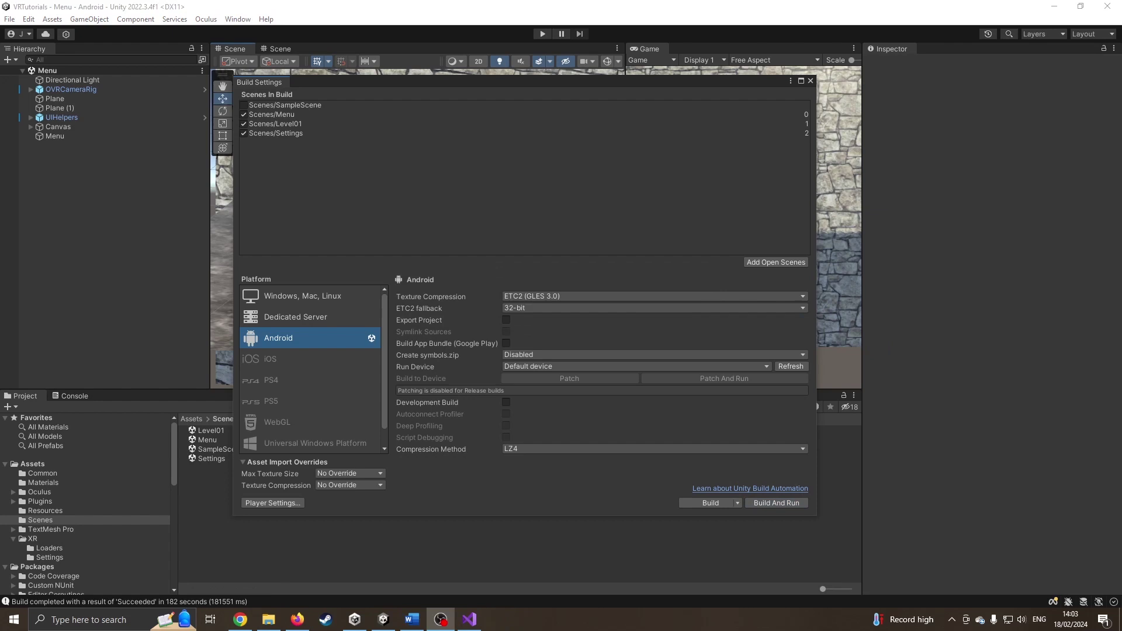
pyautogui.click(810, 81)
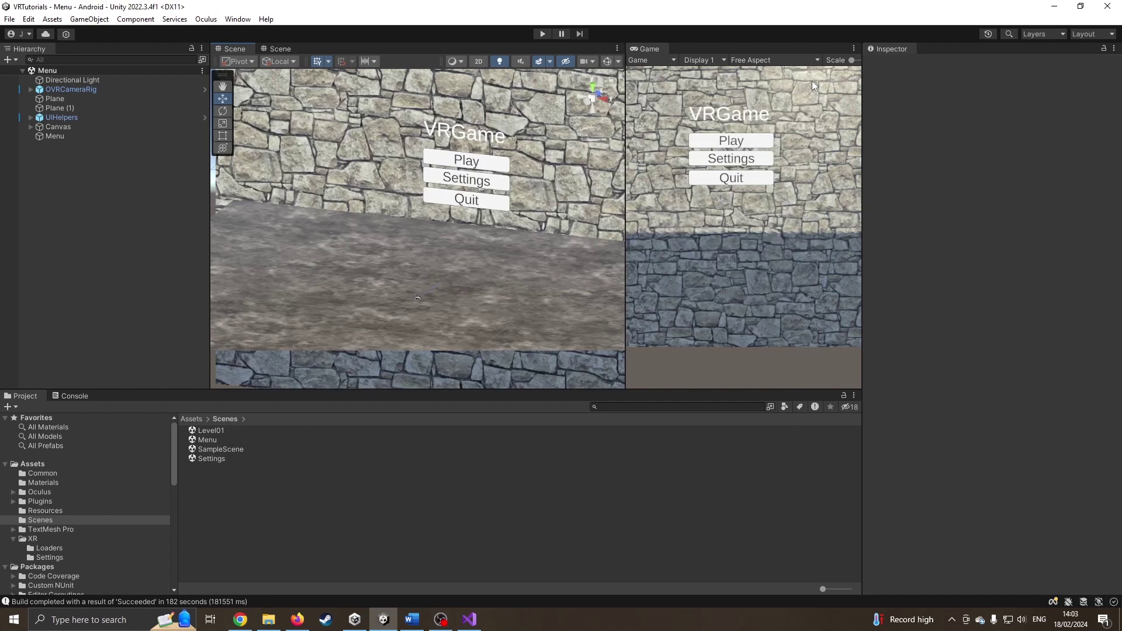
# Step: Expand the Canvas and its VRGame title in the hierarchy and rename Button (1) as Settings
pyautogui.click(71, 139)
pyautogui.click(41, 127)
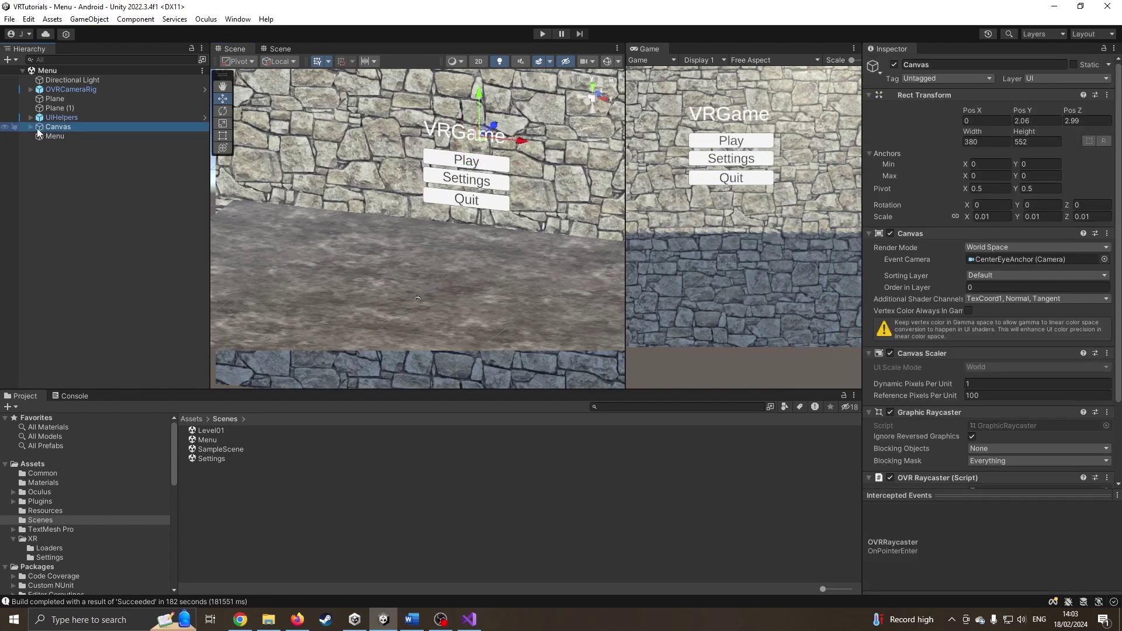
pyautogui.click(31, 126)
pyautogui.click(50, 145)
pyautogui.click(36, 137)
pyautogui.click(45, 155)
pyautogui.click(46, 173)
pyautogui.click(87, 156)
pyautogui.click(88, 156)
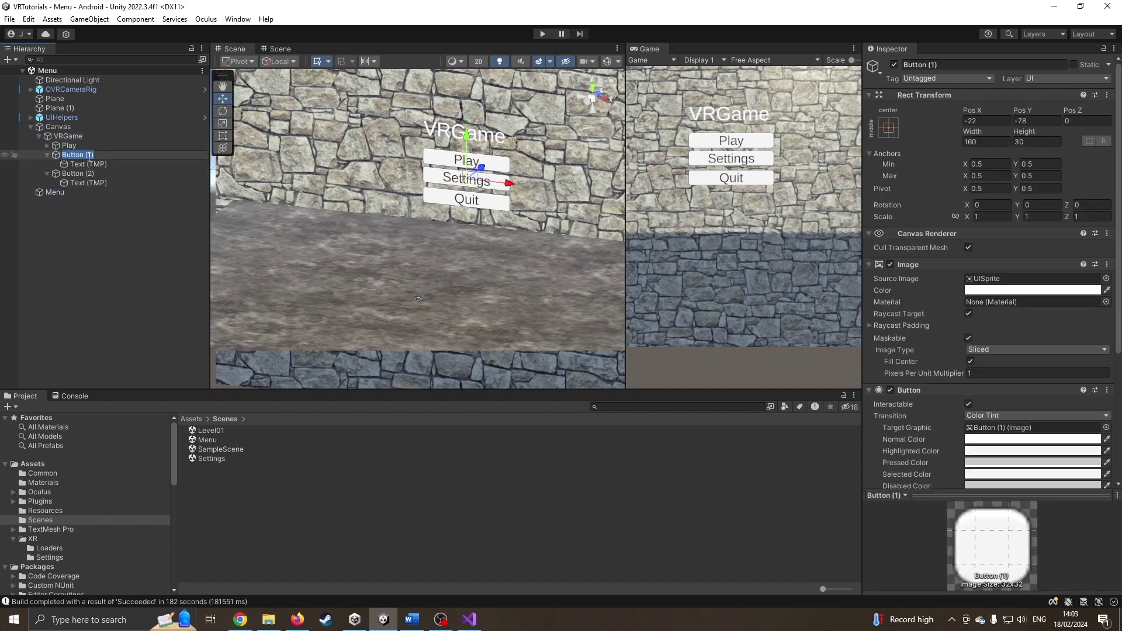
pyautogui.write('Settings')
pyautogui.press('Return')
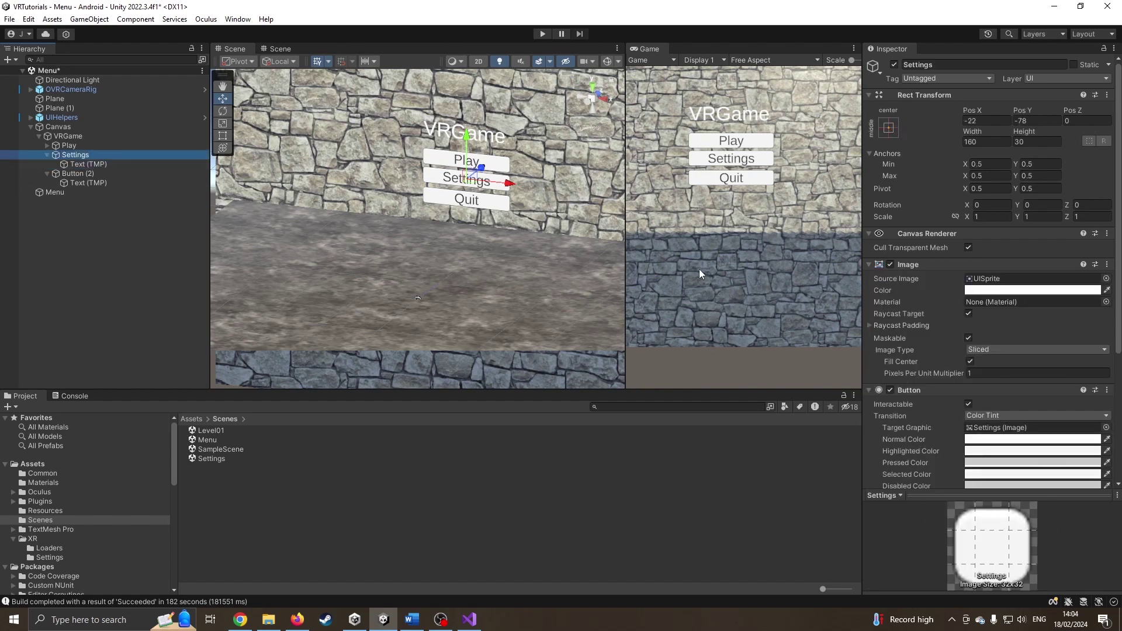
# Step: Check the Settings button's click event and rename Button (2) as Quit
pyautogui.scroll(-5, 1035, 388)
pyautogui.scroll(-1, 1034, 388)
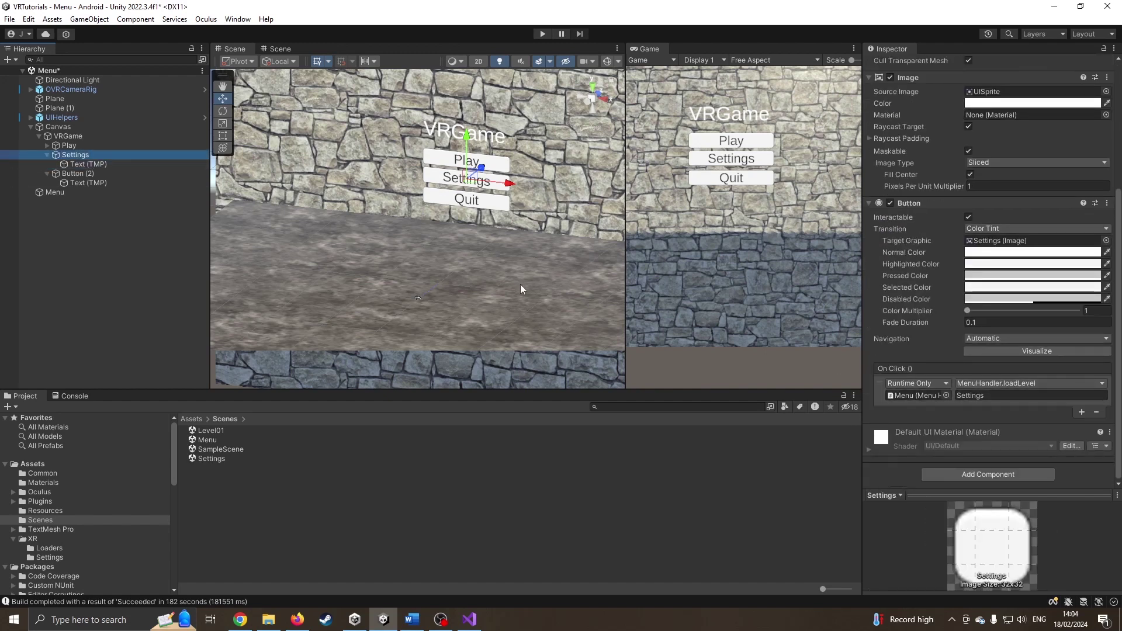
pyautogui.click(86, 173)
pyautogui.click(103, 175)
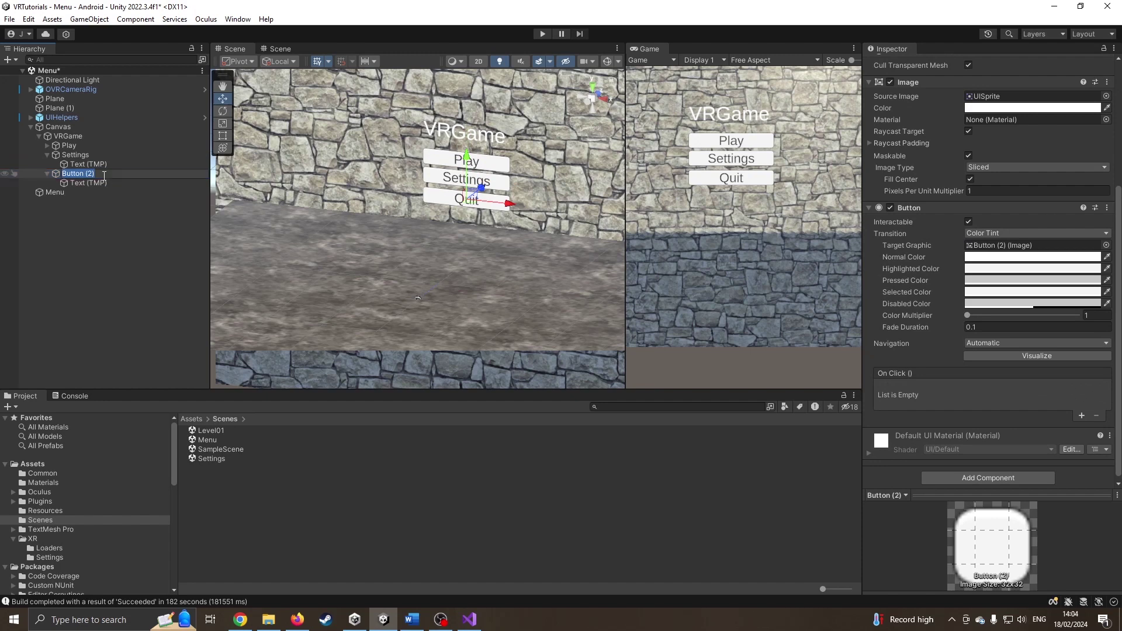
pyautogui.write('Quit')
pyautogui.press('Return')
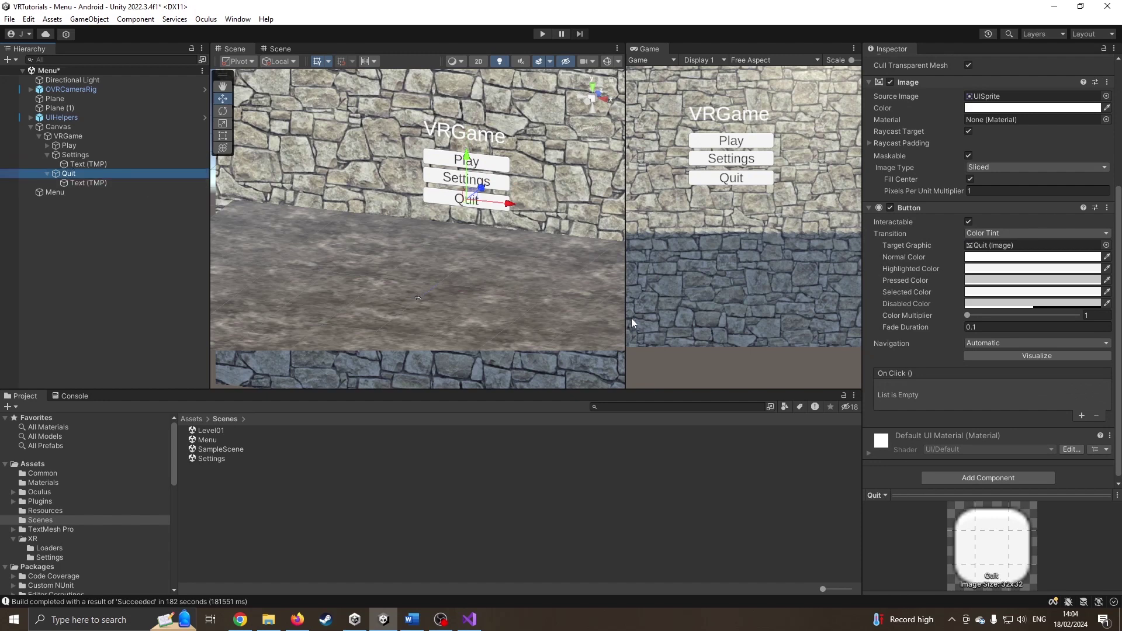
# Step: Switch to Visual Studio and add an empty public void quitGame() method below loadLevel in MenuHandler.cs
pyautogui.click(463, 620)
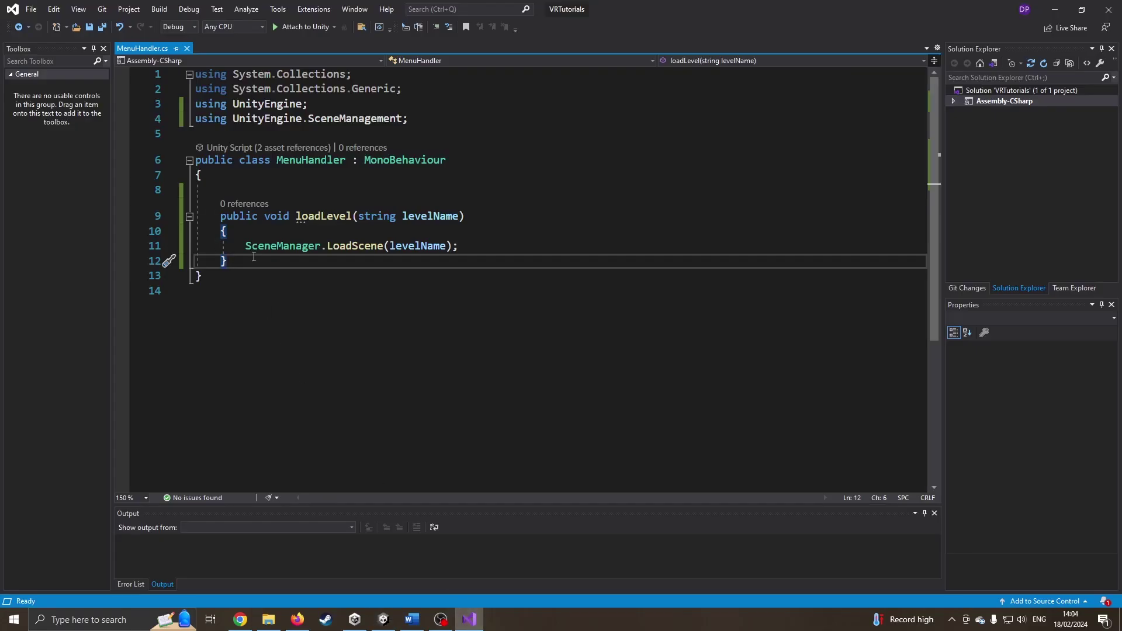
pyautogui.press('Return')
pyautogui.press('Return')
pyautogui.write('ob')
pyautogui.press('BackSpace')
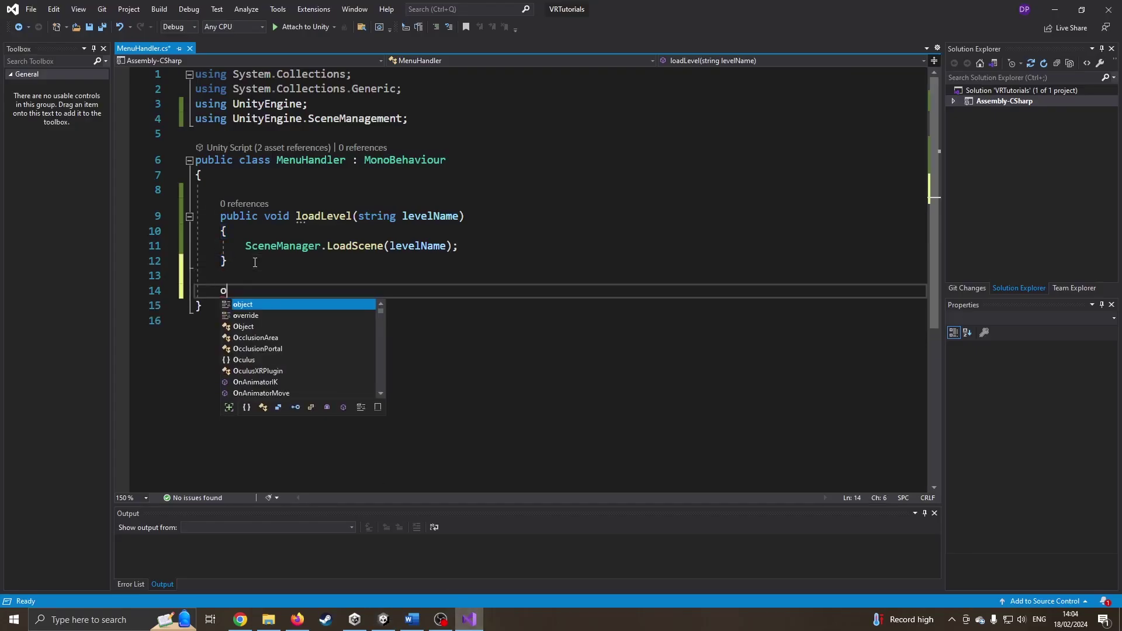
pyautogui.press('BackSpace')
pyautogui.write('public ')
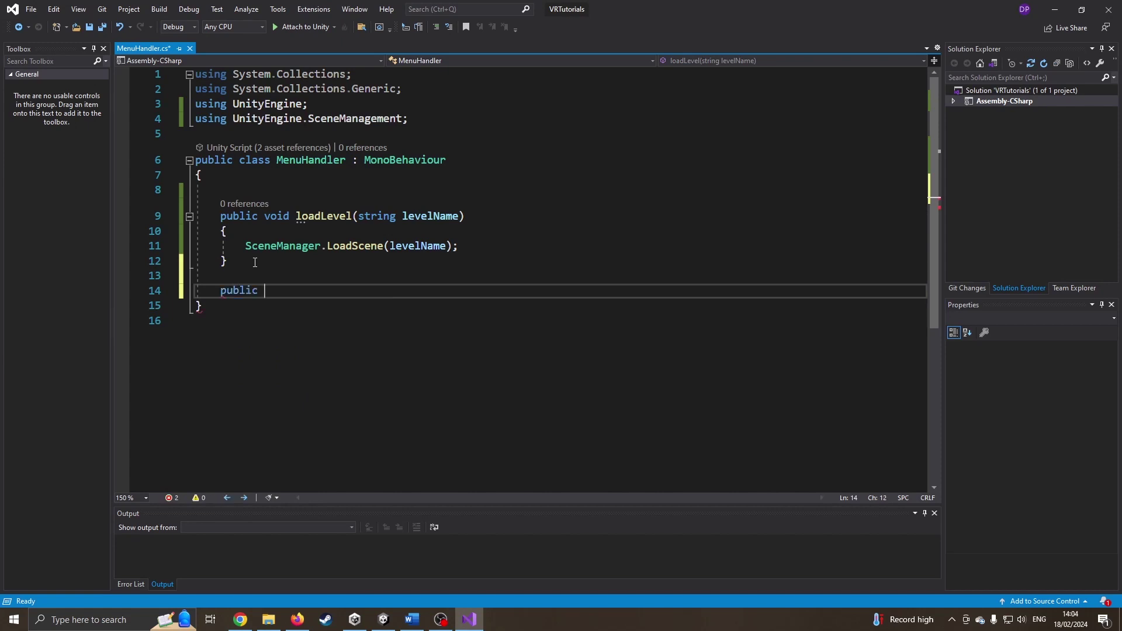
pyautogui.write('void quitGame()')
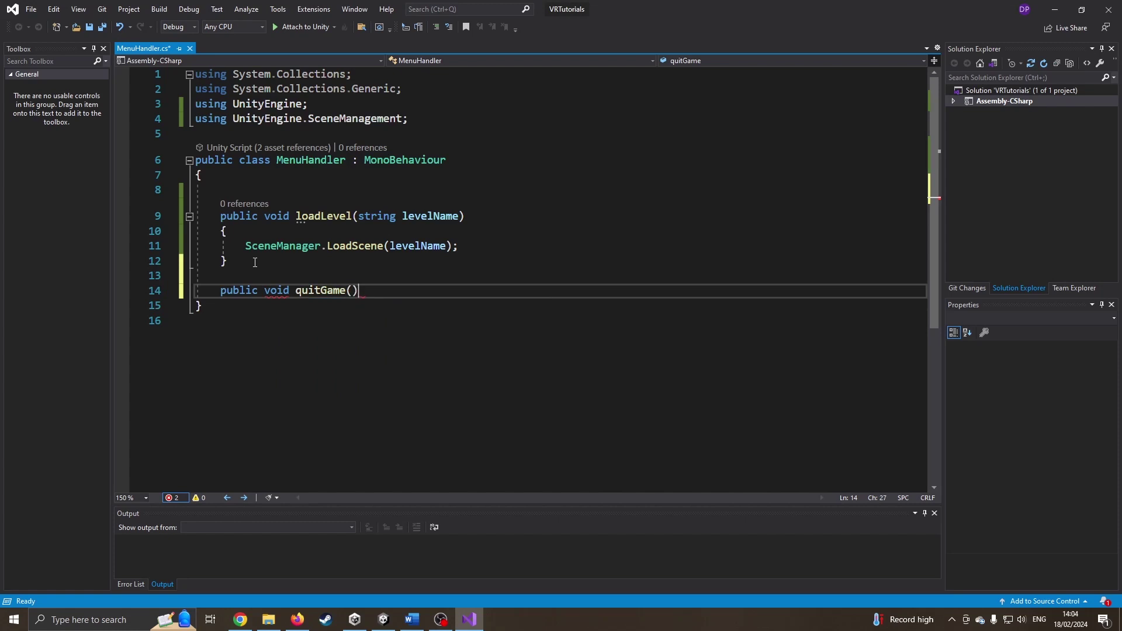
pyautogui.press('Return')
pyautogui.write('{')
pyautogui.press('Return')
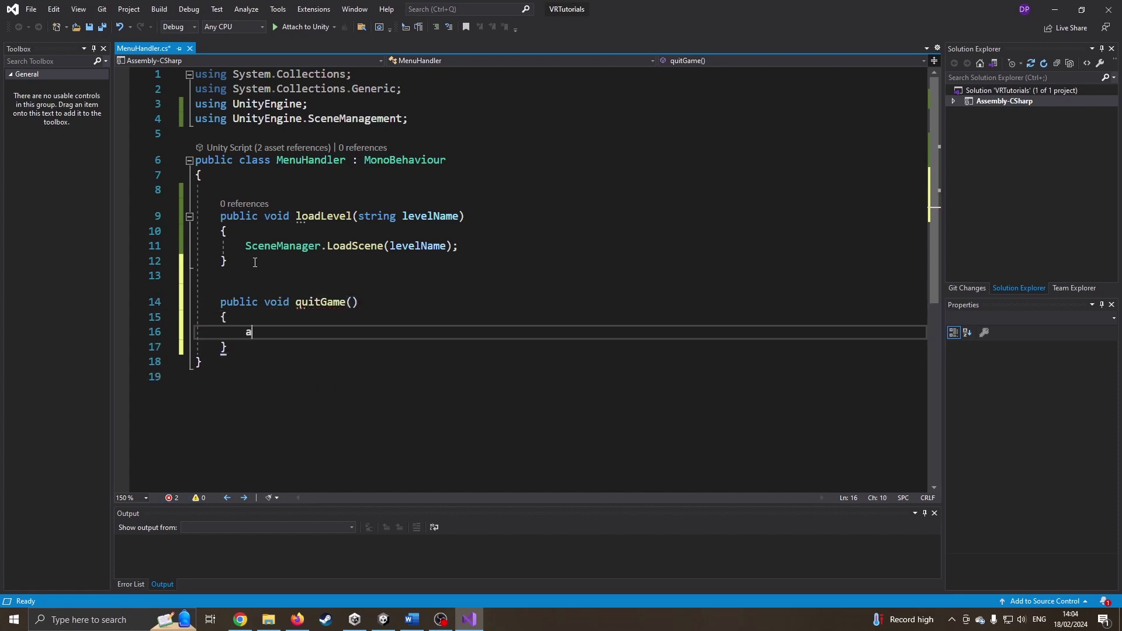
# Step: Make quitGame call Application.Quit(); and save the MenuHandler script
pyautogui.write('appli')
pyautogui.press('Tab')
pyautogui.write('.qu')
pyautogui.press('Tab')
pyautogui.press('BackSpace')
pyautogui.press('BackSpace')
pyautogui.press('BackSpace')
pyautogui.press('BackSpace')
pyautogui.press('BackSpace')
pyautogui.press('BackSpace')
pyautogui.press('BackSpace')
pyautogui.press('BackSpace')
pyautogui.press('BackSpace')
pyautogui.write('.quit')
pyautogui.press('Tab')
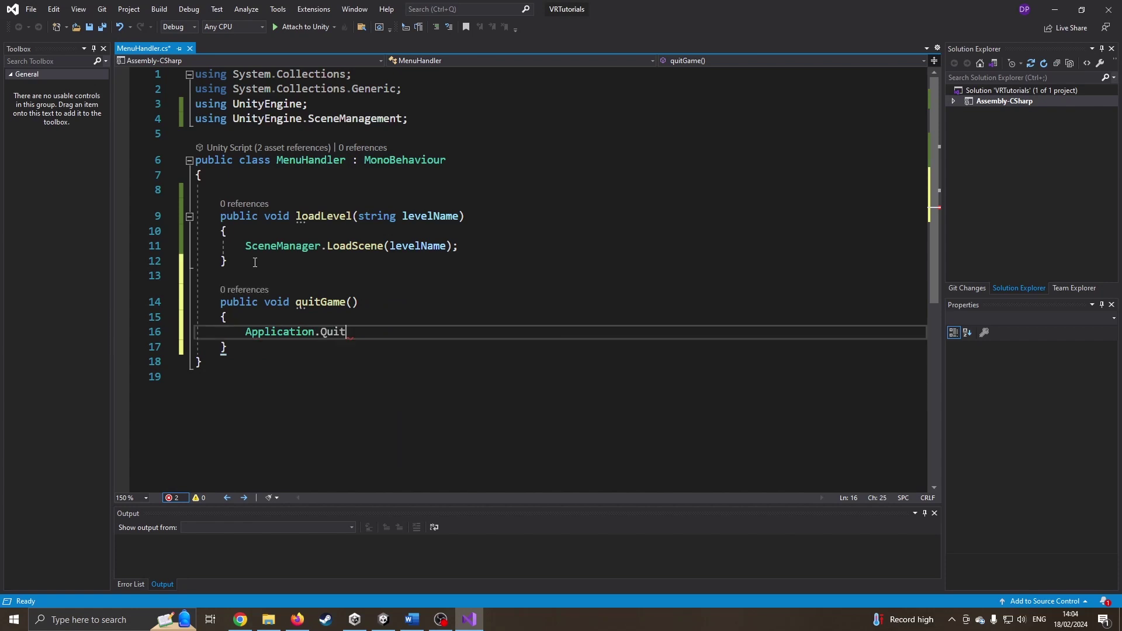
pyautogui.write('();')
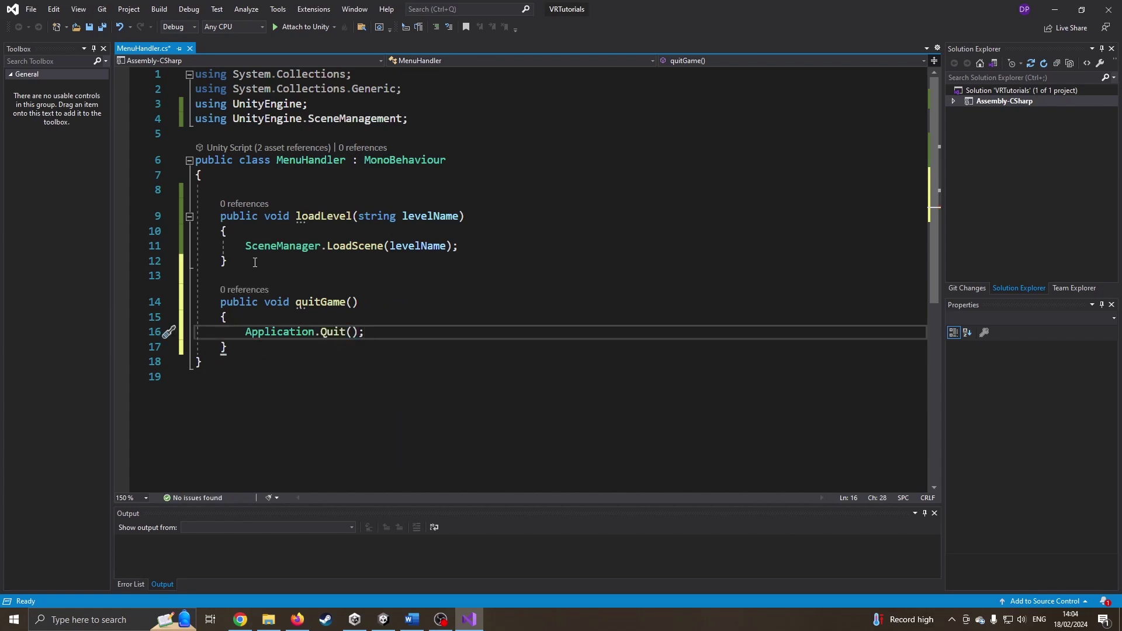
pyautogui.hotkey('ctrl', 's')
# Step: Switch back to Unity and inspect the Quit button's components and the script attached to the Menu object
pyautogui.hotkey('alt', 'Tab')
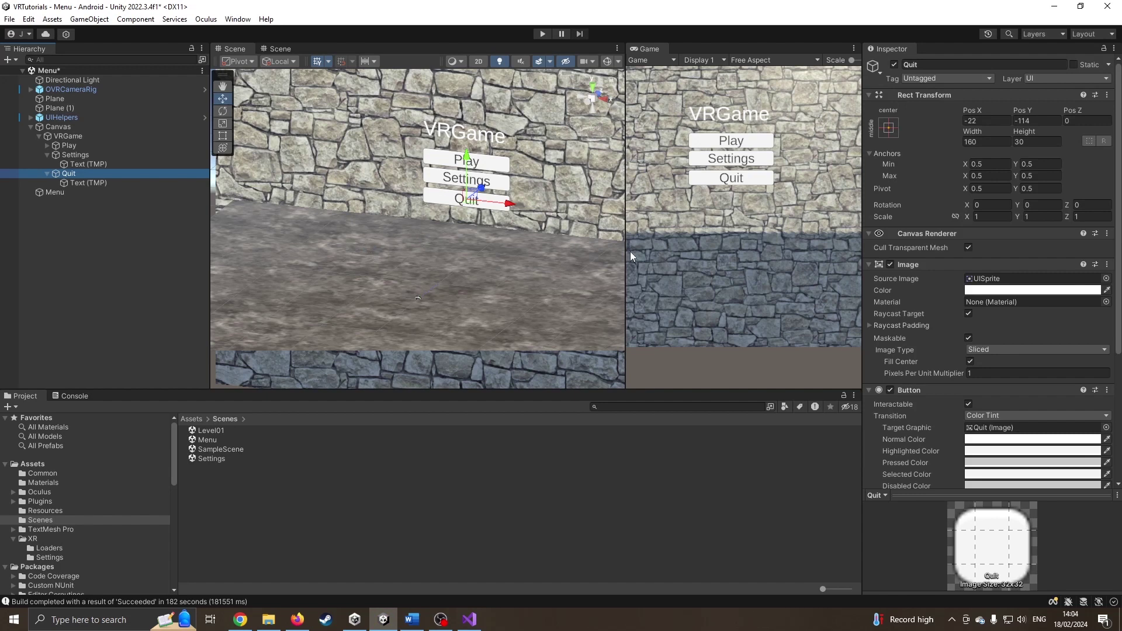
pyautogui.scroll(-3, 988, 439)
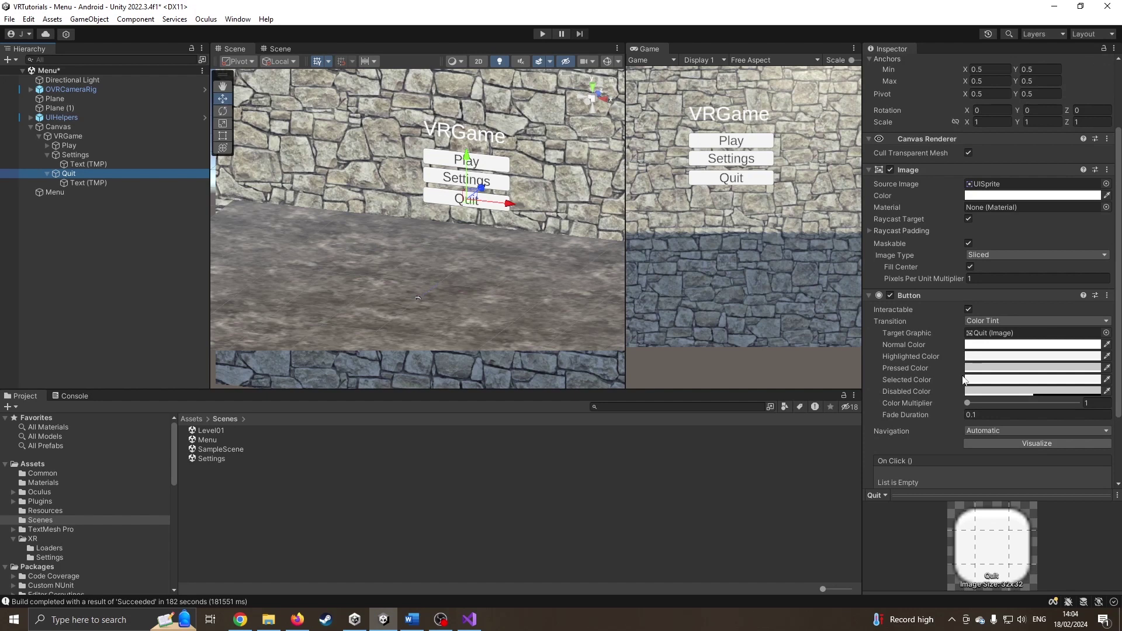
pyautogui.click(93, 183)
pyautogui.click(93, 175)
pyautogui.click(92, 182)
pyautogui.click(67, 191)
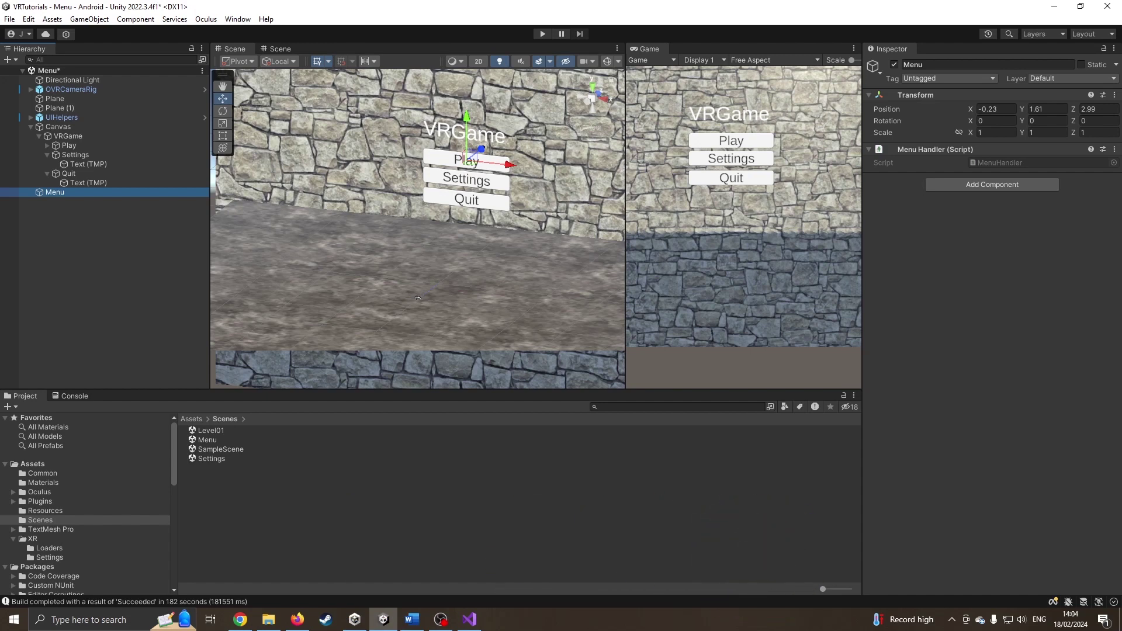
pyautogui.hotkey('alt', 'Tab')
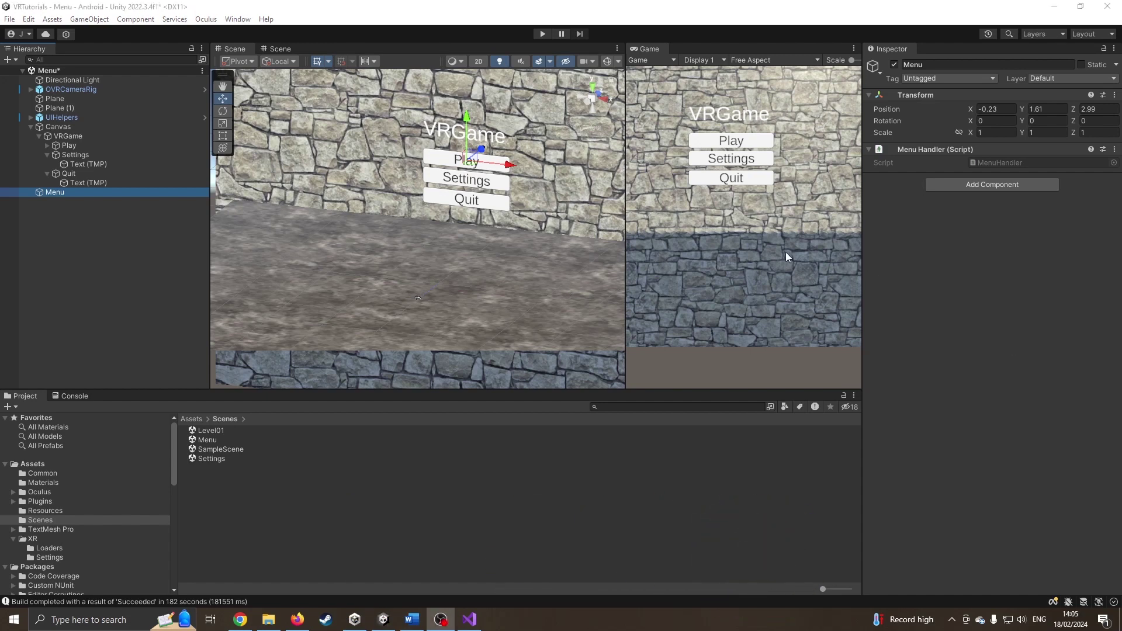
# Step: Add a click event to the Quit button that calls MenuHandler.quitGame on the Menu object
pyautogui.click(66, 174)
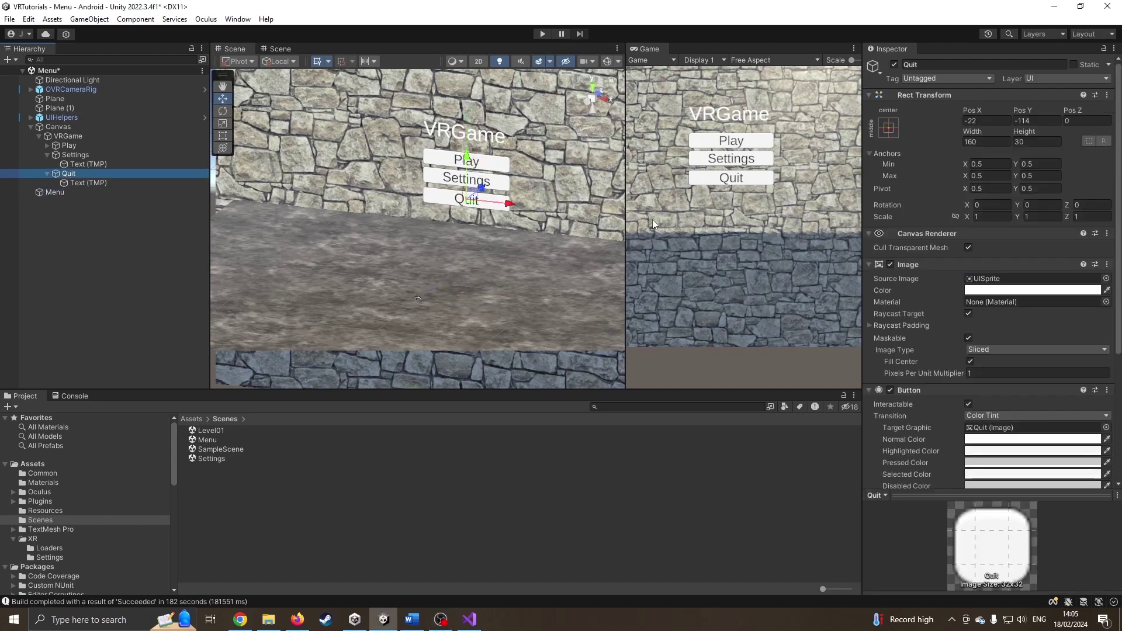
pyautogui.scroll(-6, 904, 310)
pyautogui.click(1081, 412)
pyautogui.moveTo(63, 192); pyautogui.dragTo(900, 392)
pyautogui.click(1007, 385)
pyautogui.moveTo(1006, 441)
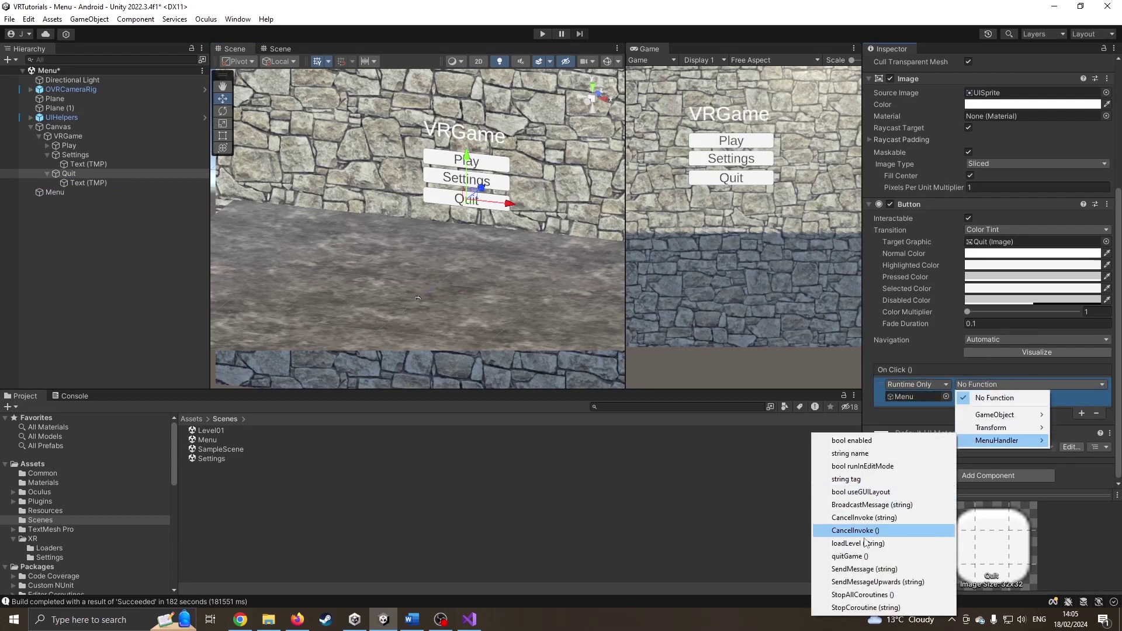
pyautogui.click(864, 555)
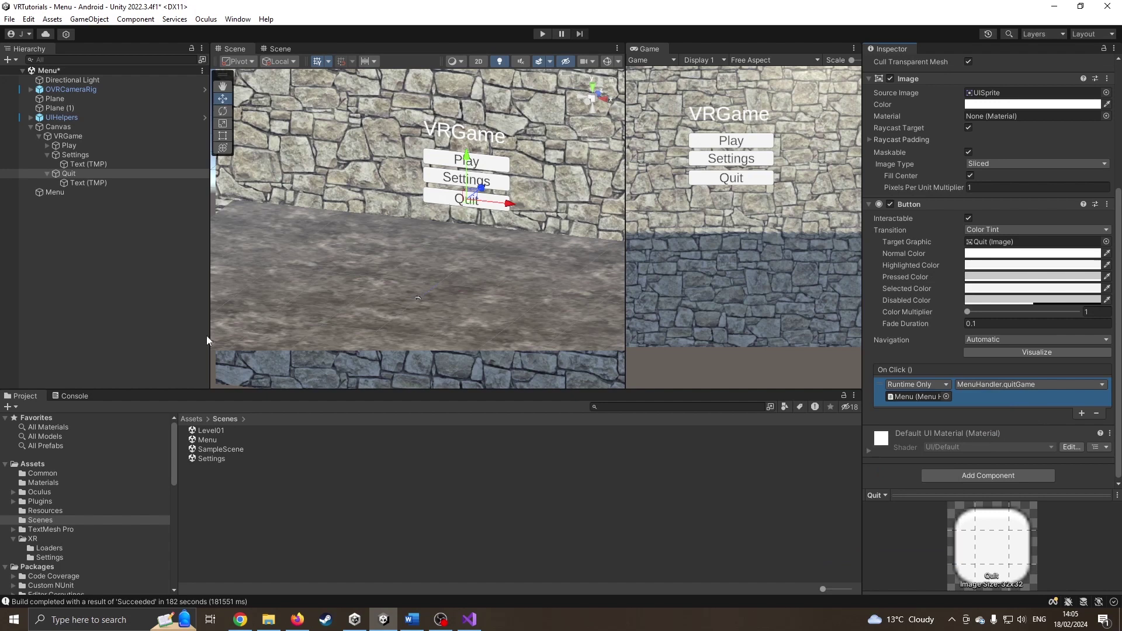
# Step: Open the Settings scene, saving the changes to the Menu scene, and expand its Canvas in the hierarchy
pyautogui.doubleClick(214, 457)
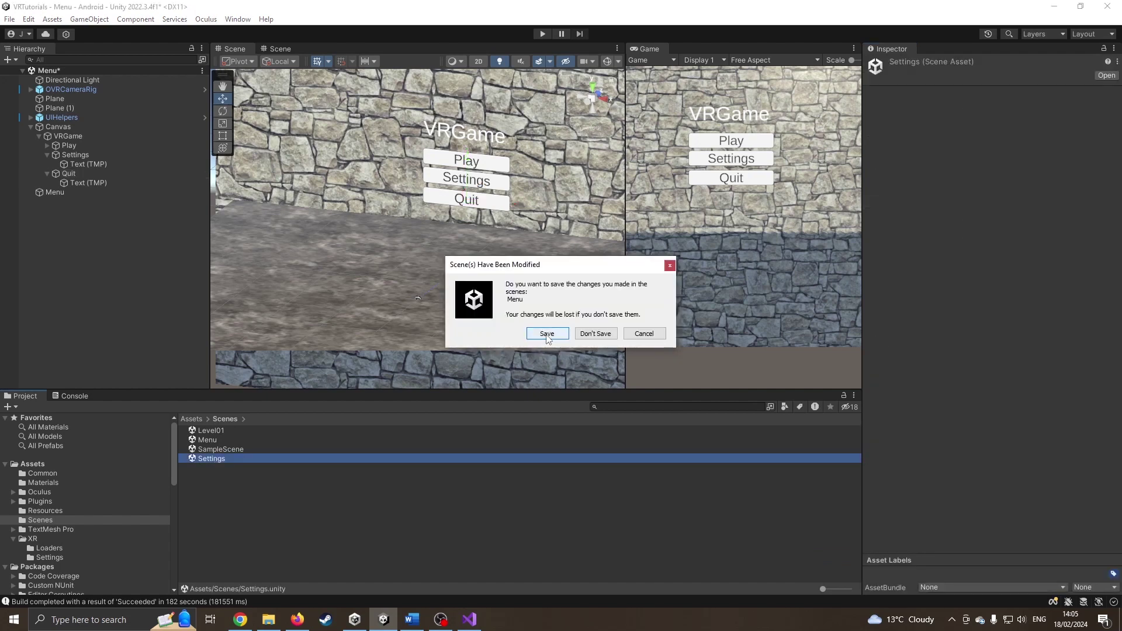
pyautogui.click(539, 338)
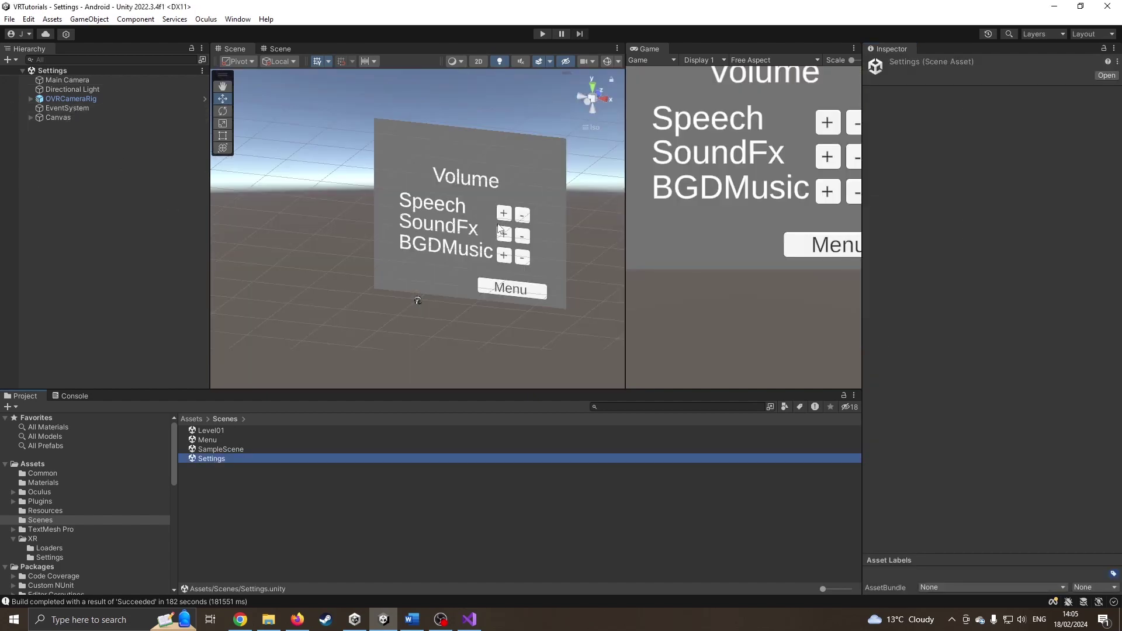
pyautogui.click(35, 117)
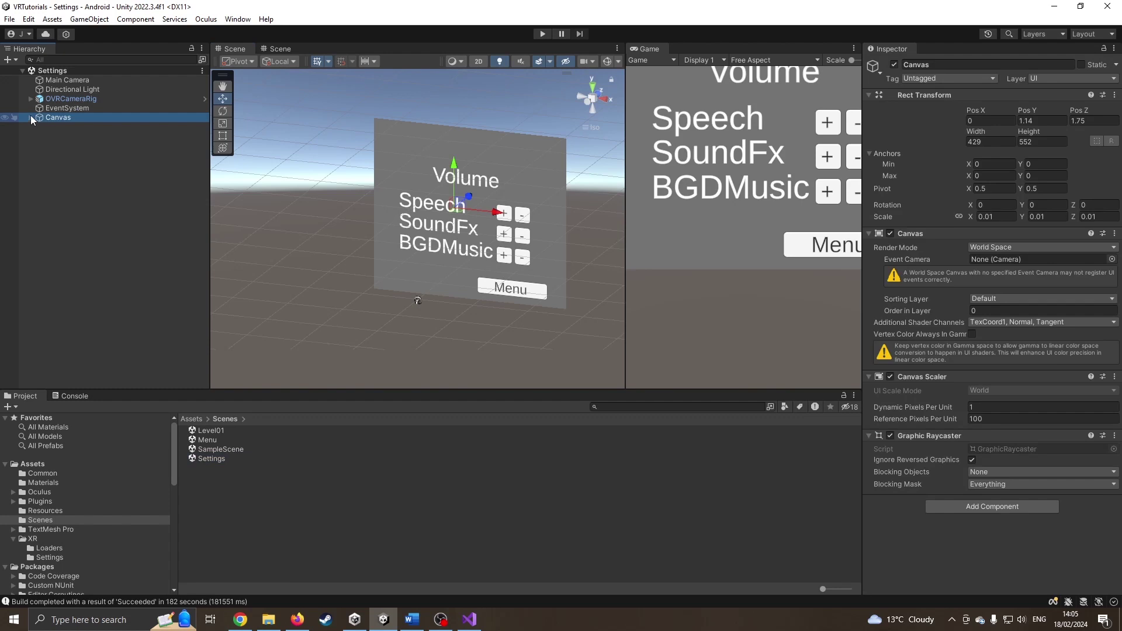
pyautogui.click(31, 117)
# Step: Add an empty click event entry to the Settings scene's Menu button, Button (6)
pyautogui.click(64, 229)
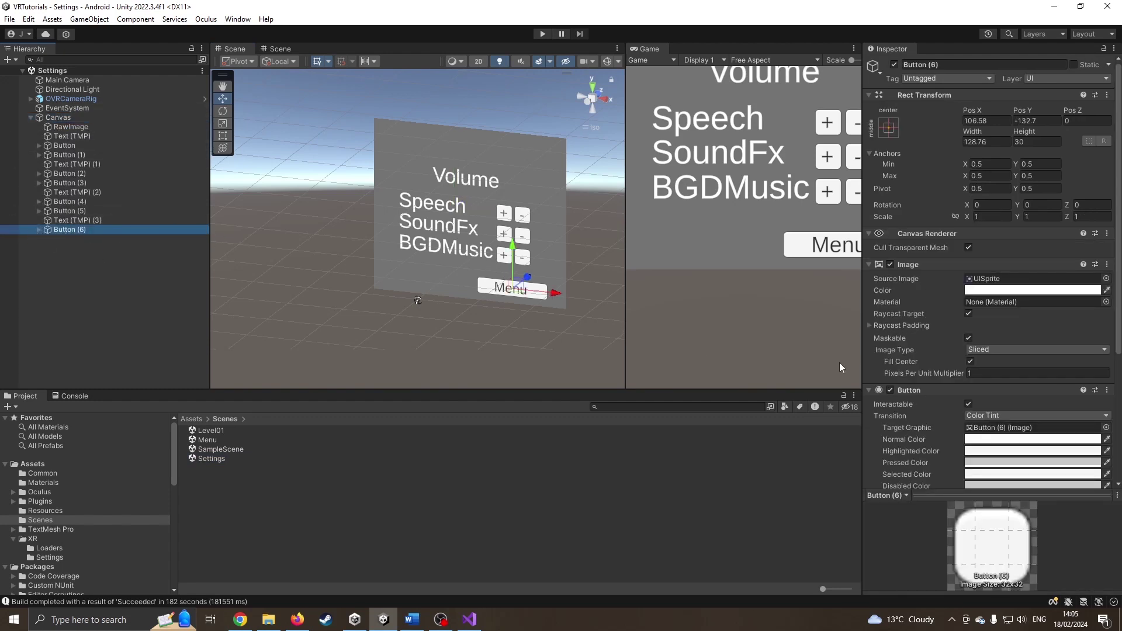
pyautogui.scroll(-5, 938, 370)
pyautogui.click(1079, 413)
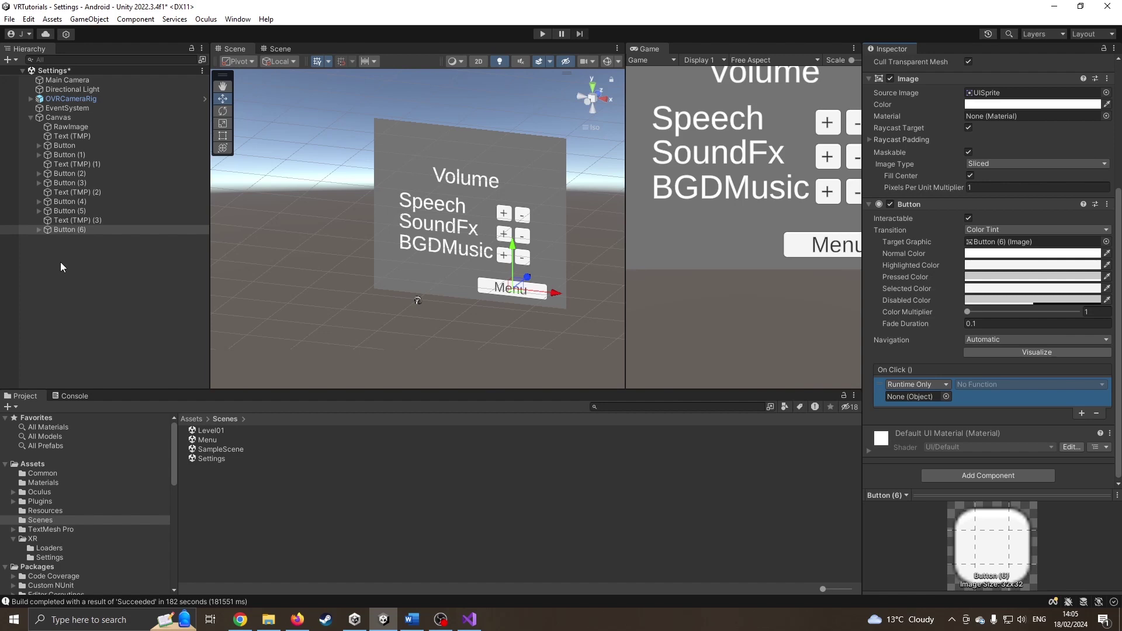
# Step: Create an empty game object named Menu in the Settings scene and attach the MenuHandler script to it
pyautogui.click(141, 276)
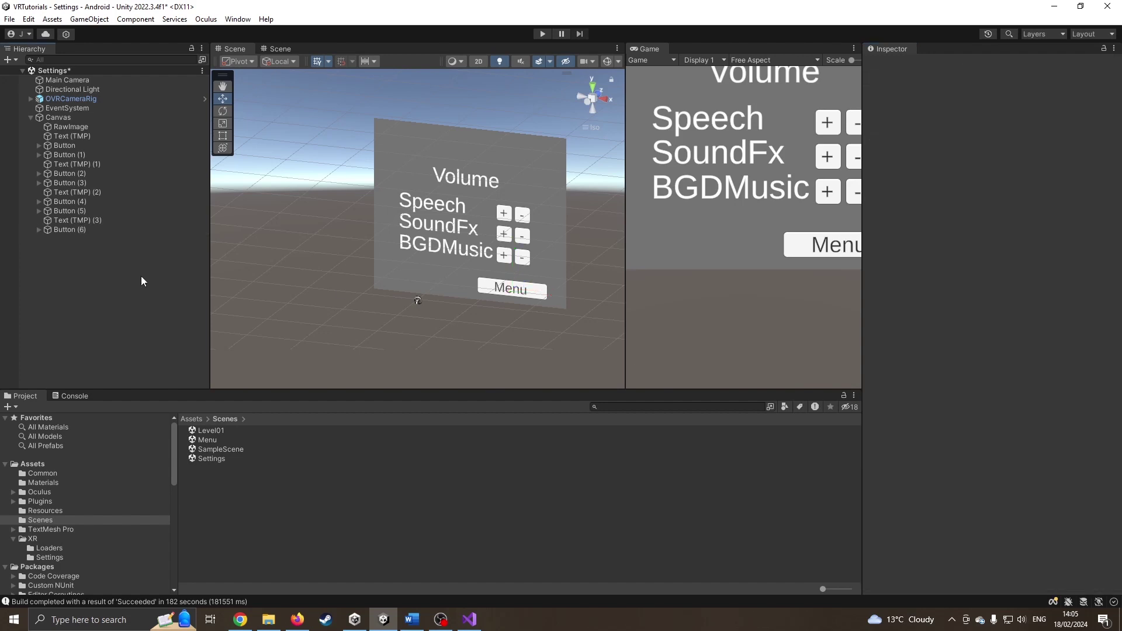
pyautogui.rightClick(142, 276)
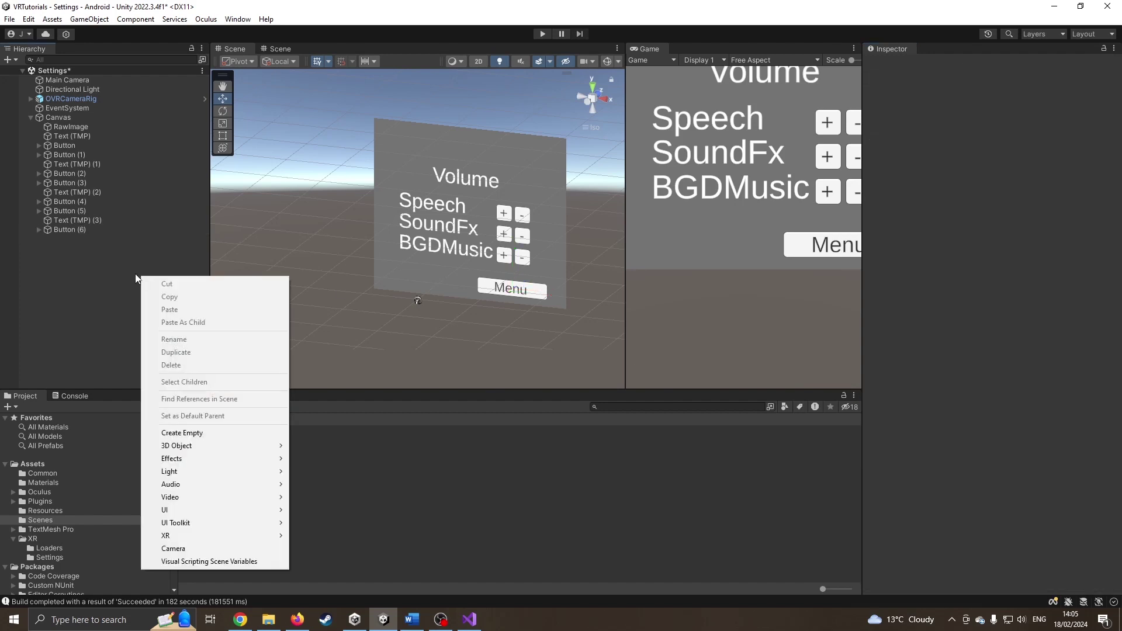
pyautogui.click(215, 436)
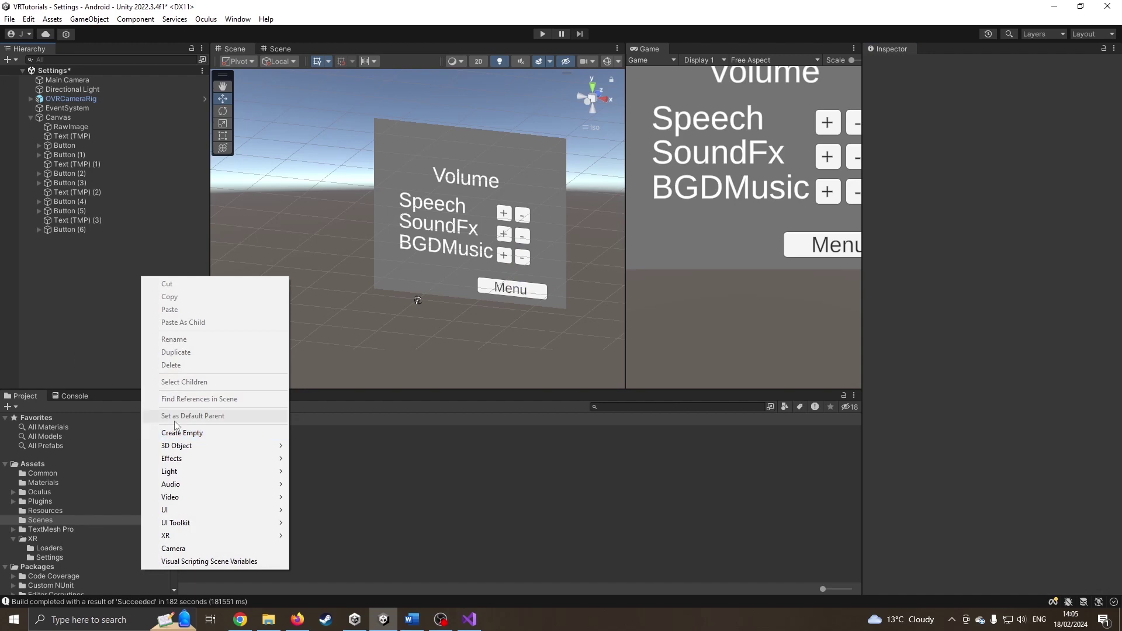
pyautogui.write('Menu')
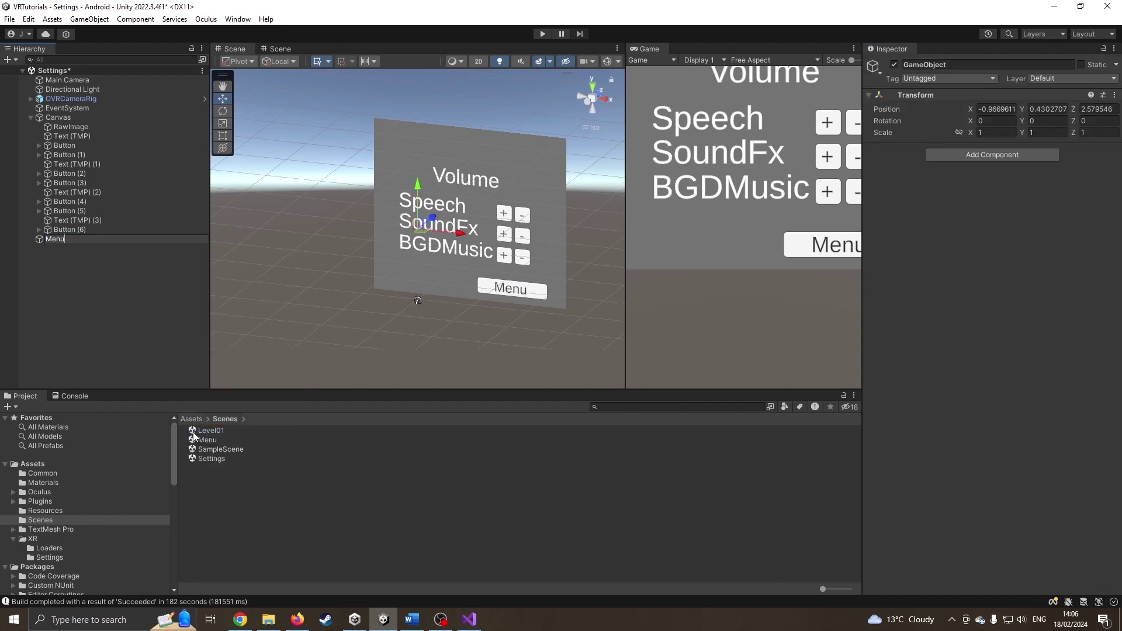
pyautogui.press('Return')
pyautogui.click(190, 420)
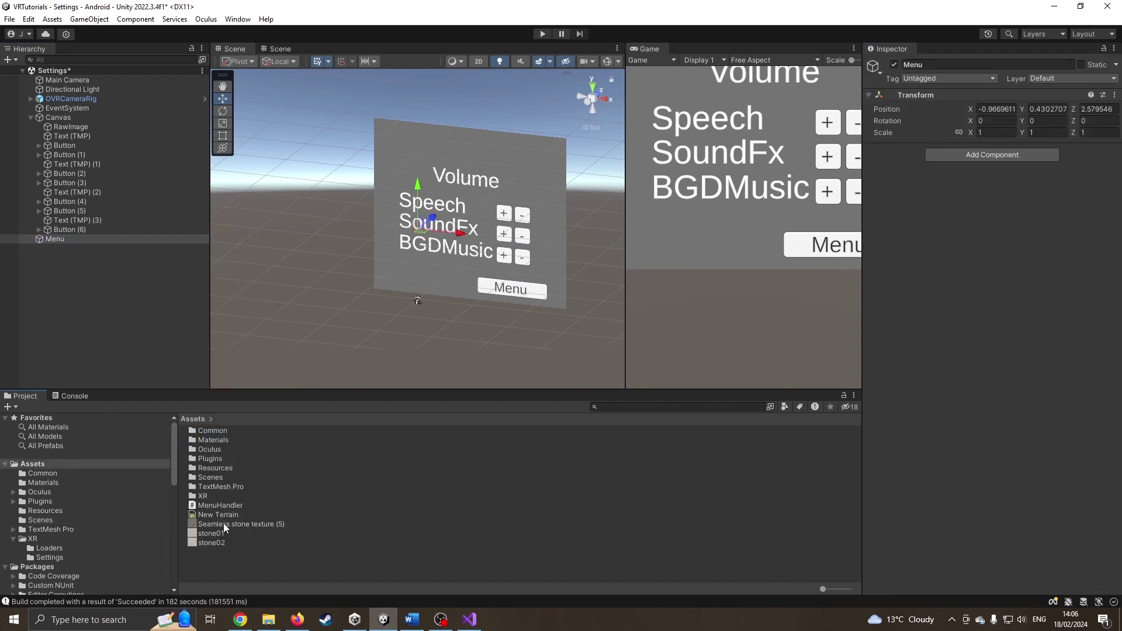
pyautogui.moveTo(211, 505); pyautogui.dragTo(64, 238)
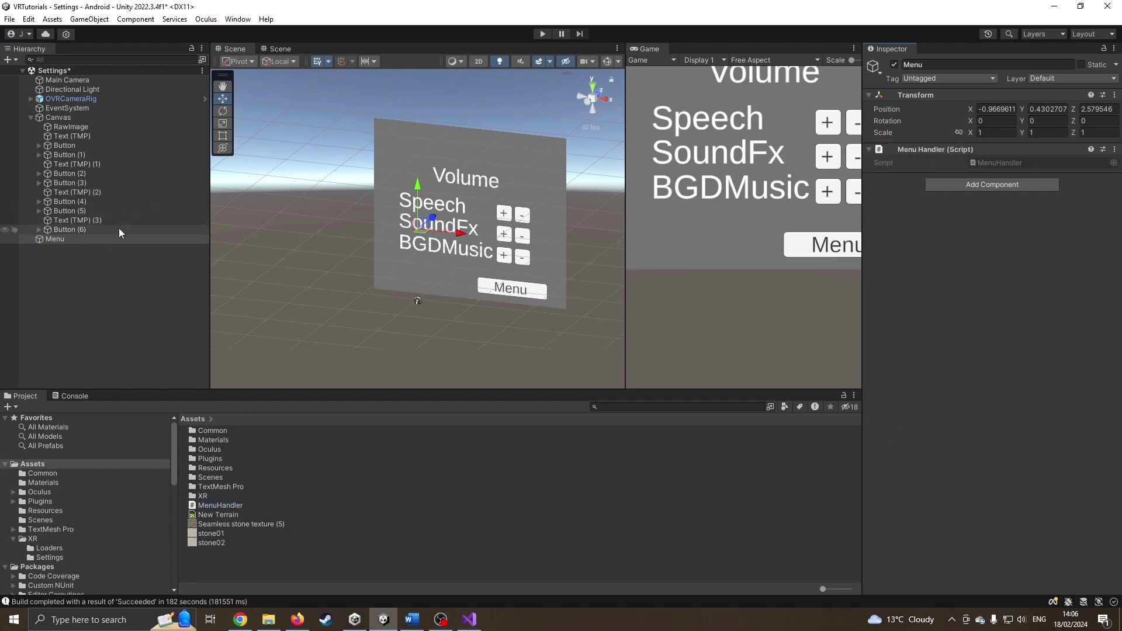
# Step: Assign the Menu object to Button (6)'s click event and have it call MenuHandler.loadLevel with the argument Menu
pyautogui.click(82, 229)
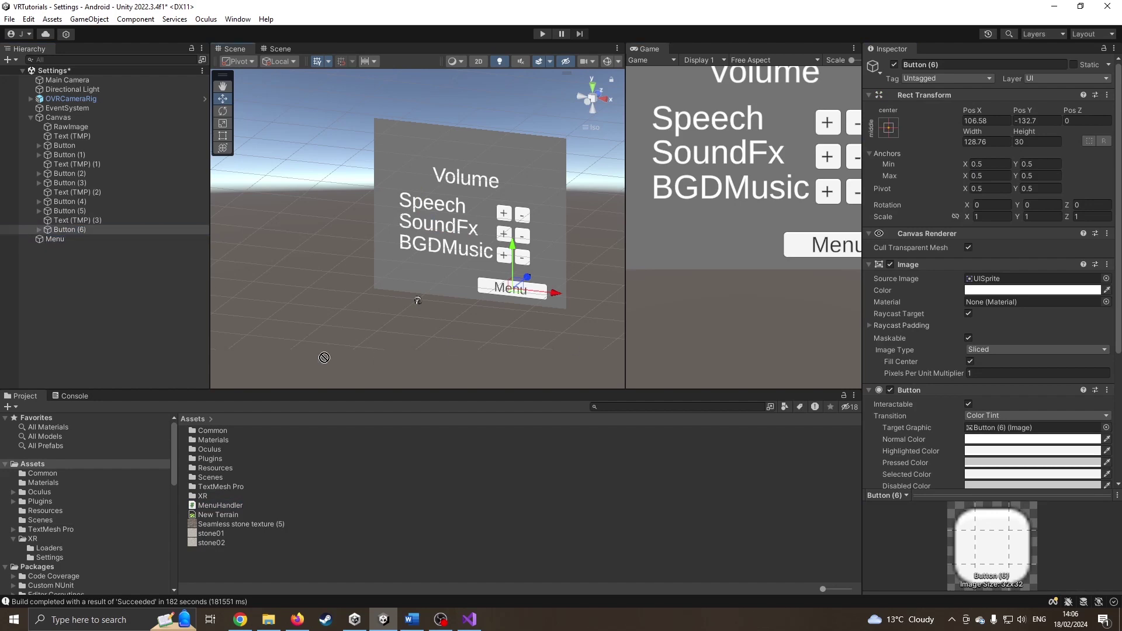
pyautogui.press('Down')
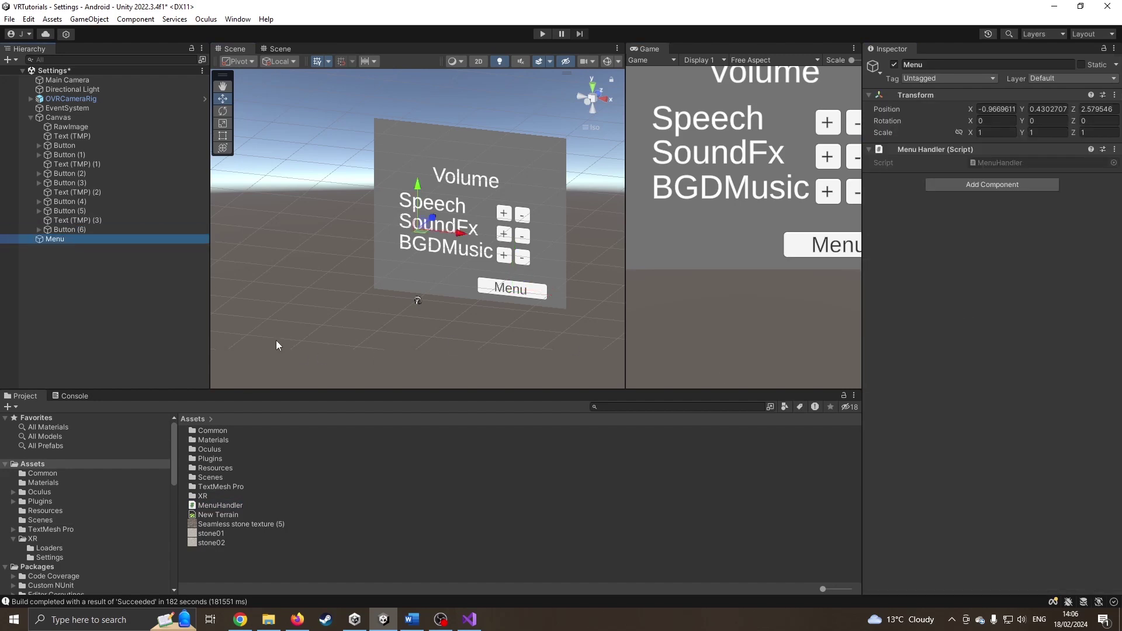
pyautogui.click(104, 229)
pyautogui.scroll(-5, 946, 382)
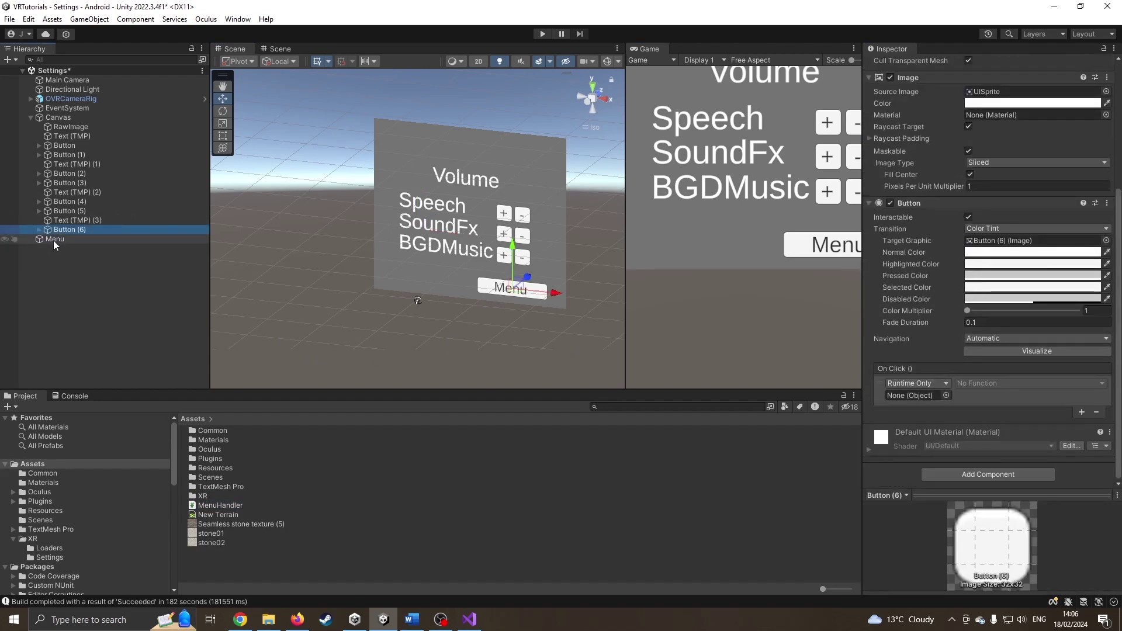
pyautogui.moveTo(54, 238); pyautogui.dragTo(928, 391)
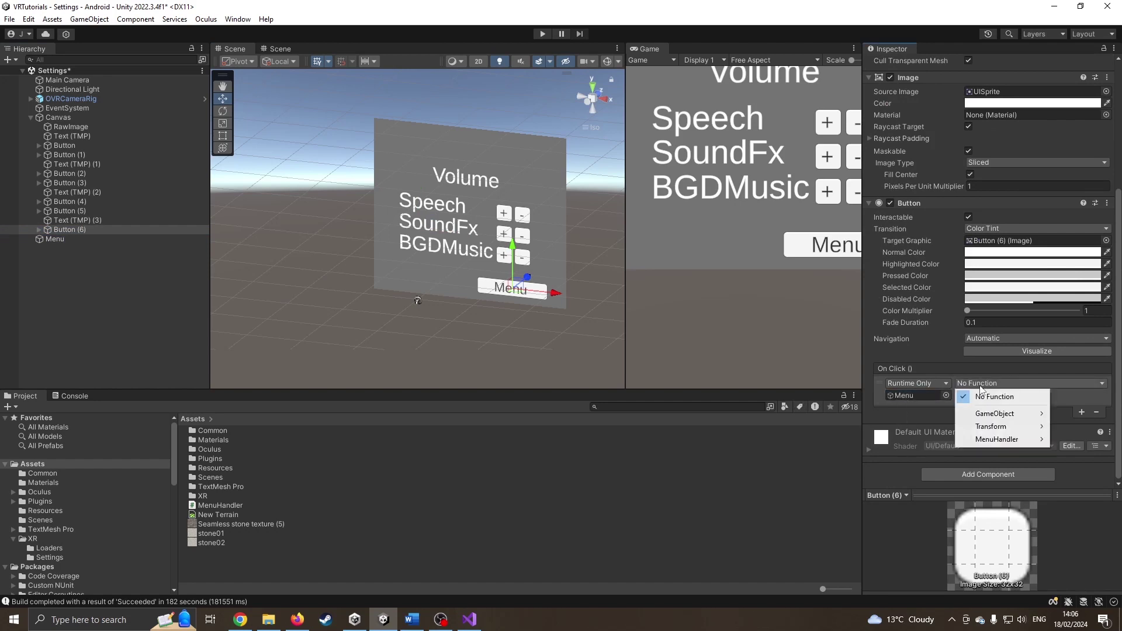
pyautogui.moveTo(1010, 440)
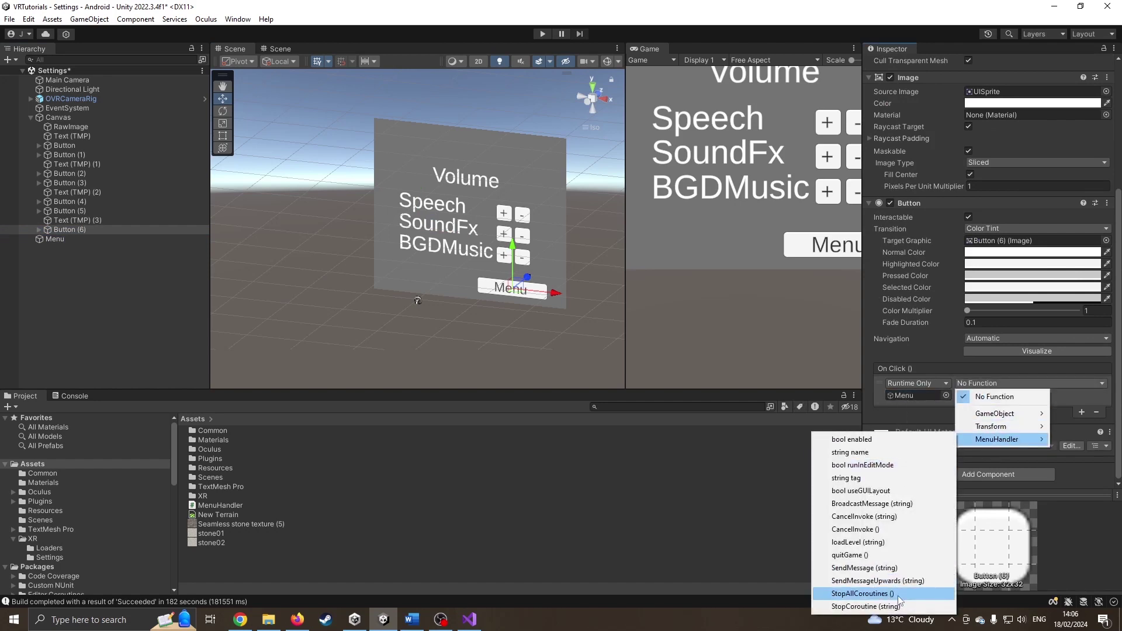
pyautogui.click(871, 542)
pyautogui.click(976, 395)
pyautogui.write('Menu')
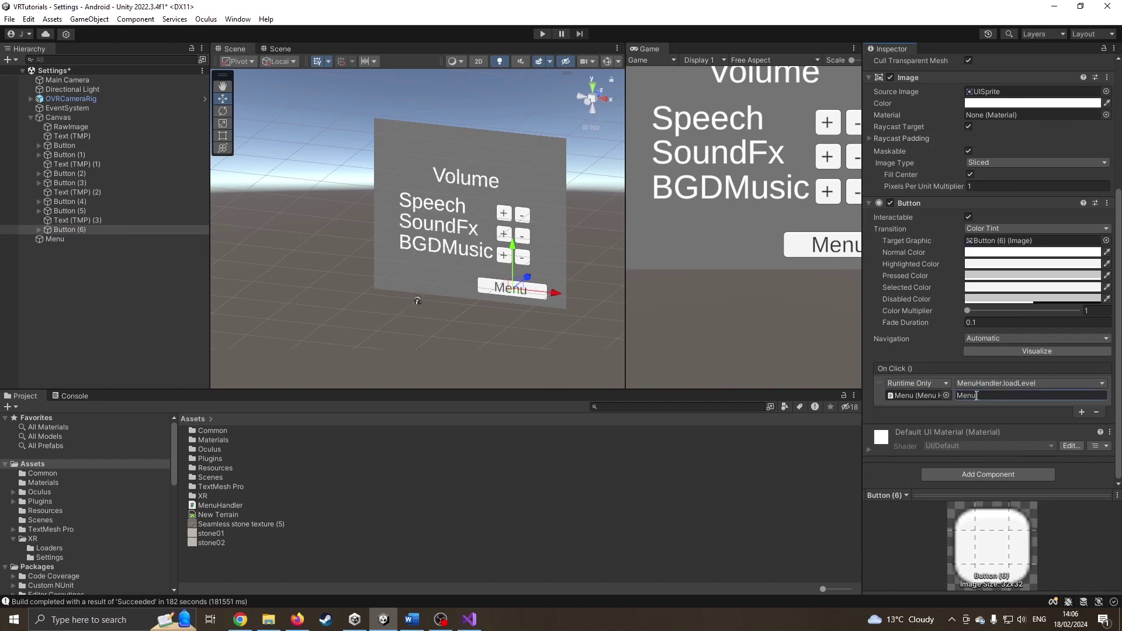
pyautogui.press('Return')
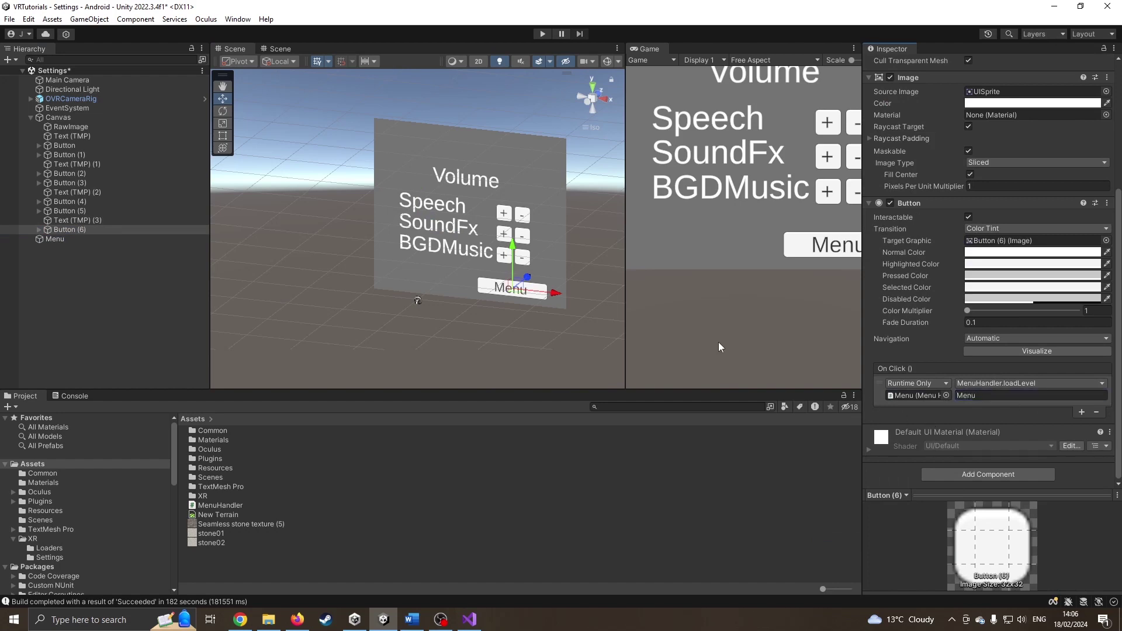